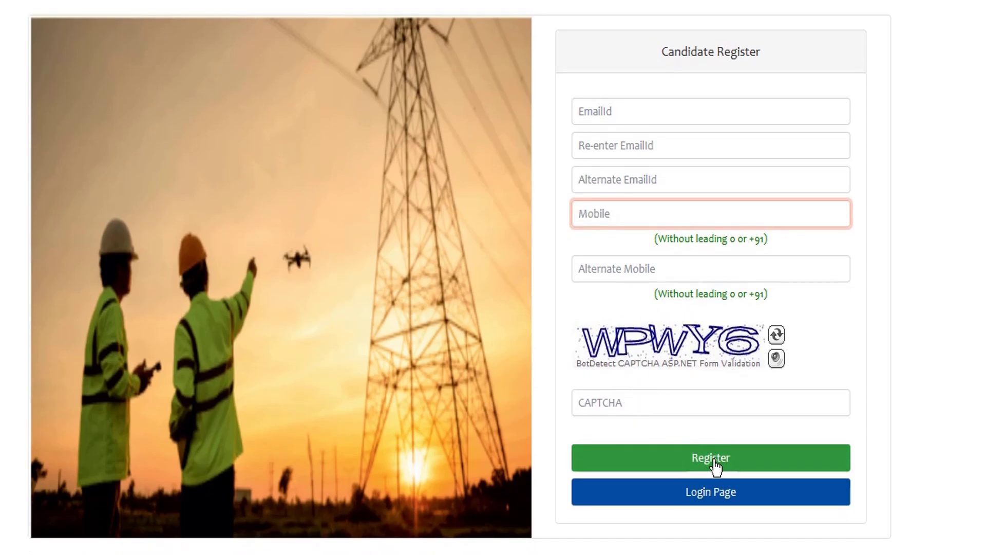
- Enter the primary e-mail address and make a first attempt at submitting the registration form
click(642, 111)
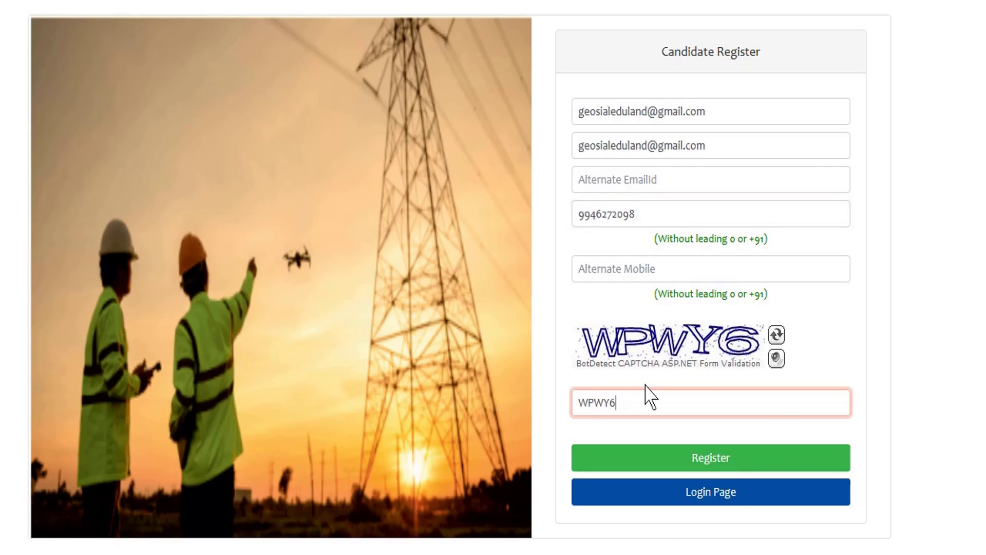
click(730, 466)
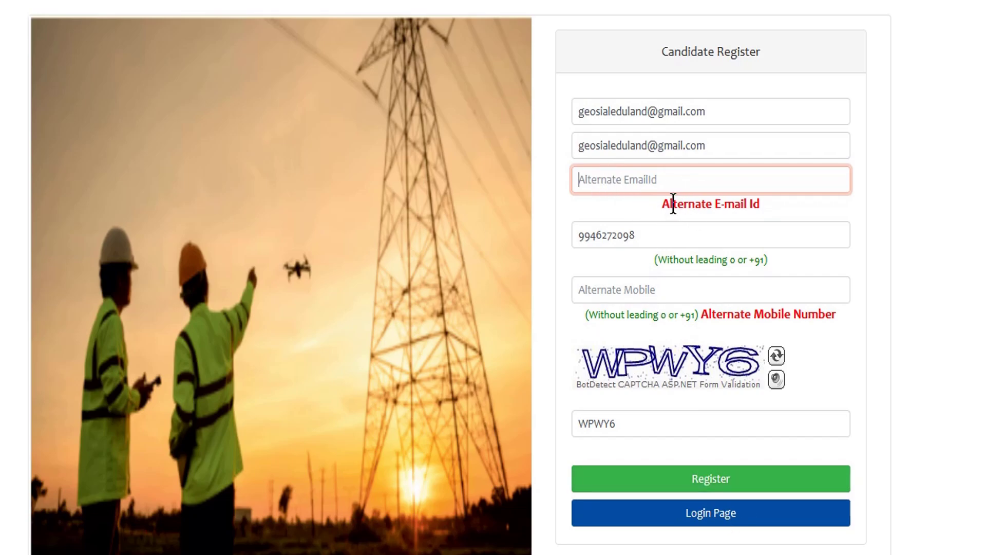
drag(670, 203, 760, 203)
click(760, 202)
- Add the alternate e-mail and alternate mobile number, then resubmit the registration
click(653, 179)
click(614, 180)
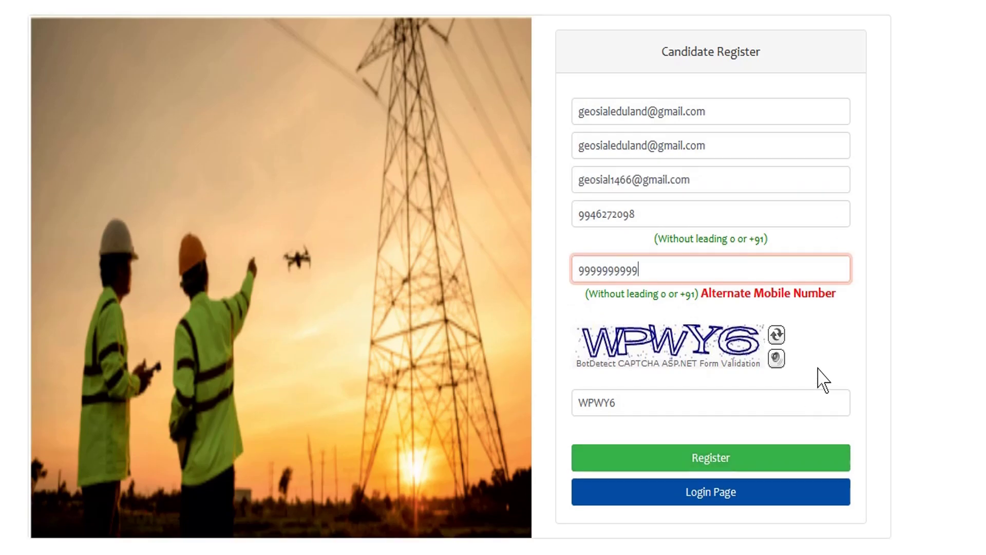
click(819, 371)
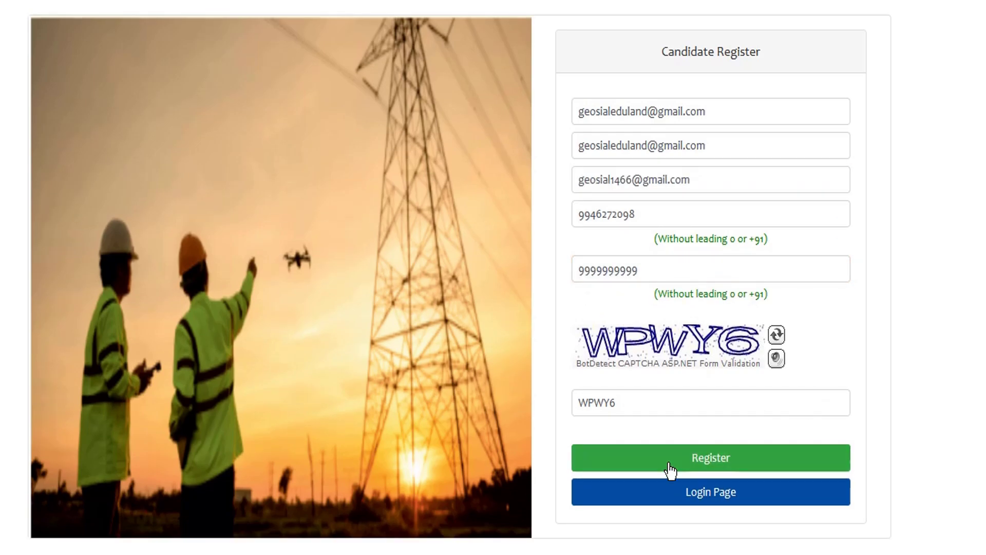
click(708, 461)
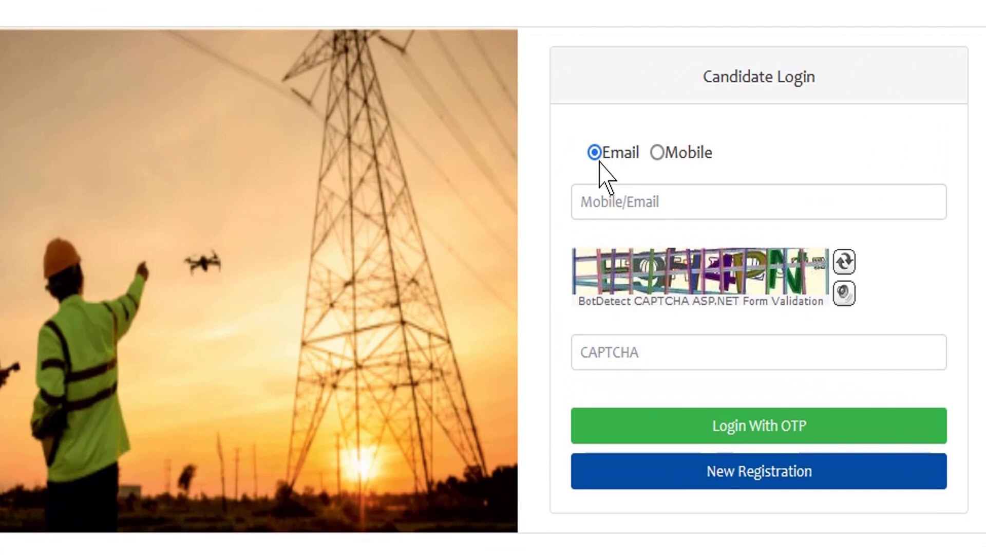
- Settle on Email rather than Mobile as the login identifier on Candidate Login
click(547, 196)
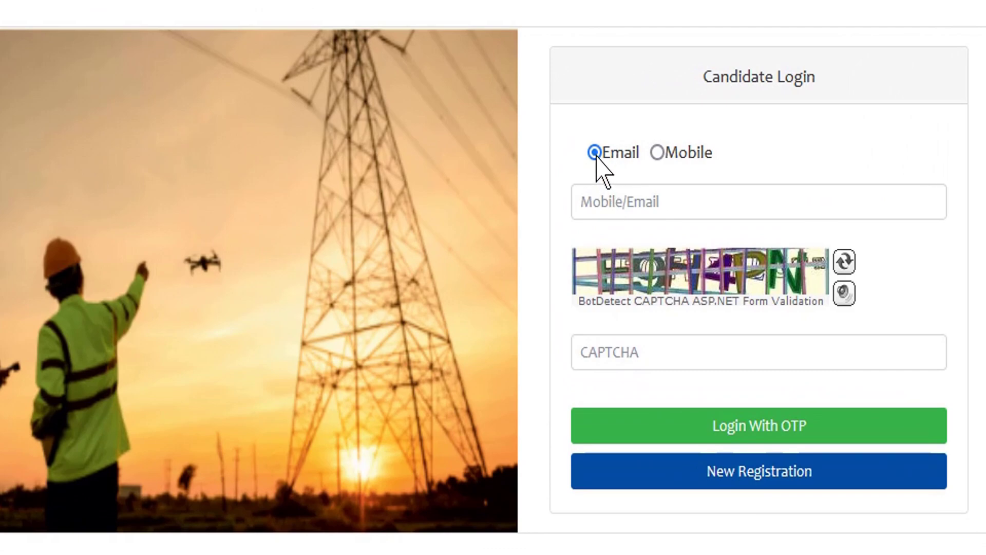
click(657, 152)
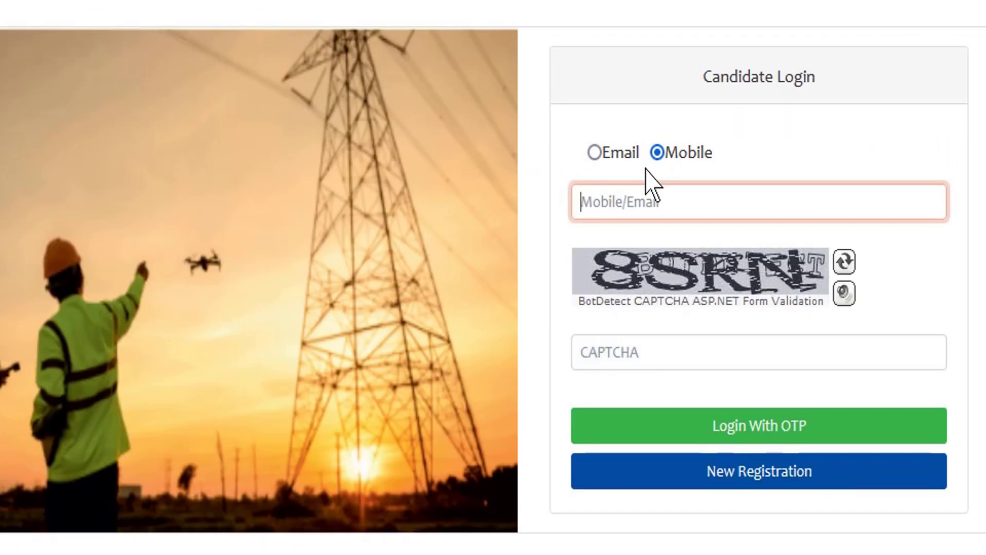
click(594, 152)
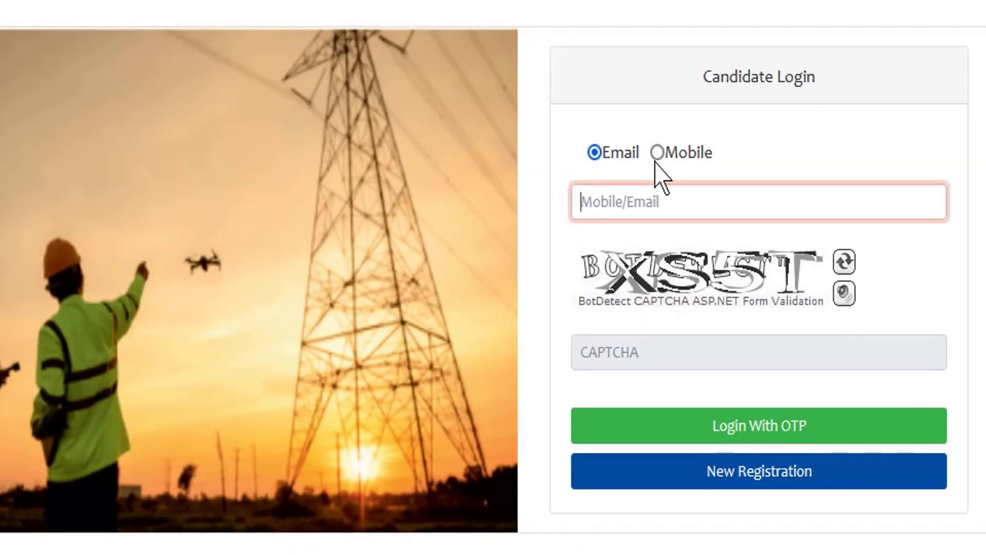
click(658, 152)
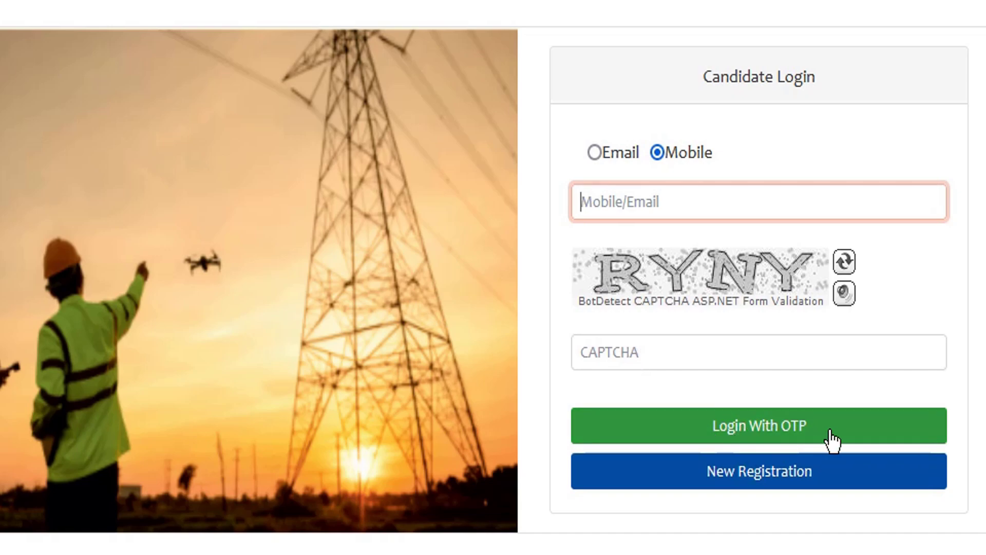
click(594, 152)
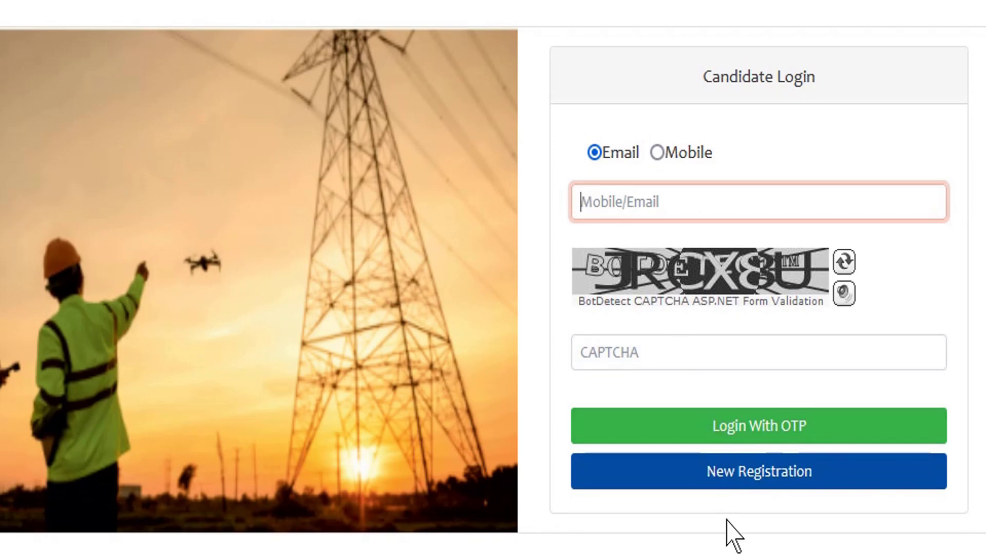
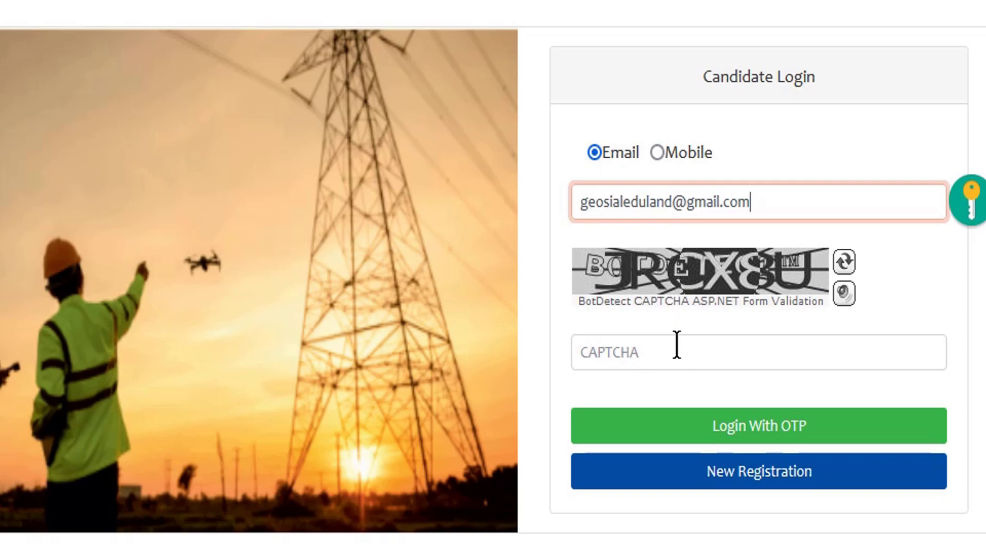
- Enter the candidate's e-mail and the shown CAPTCHA, then request Login With OTP
click(677, 345)
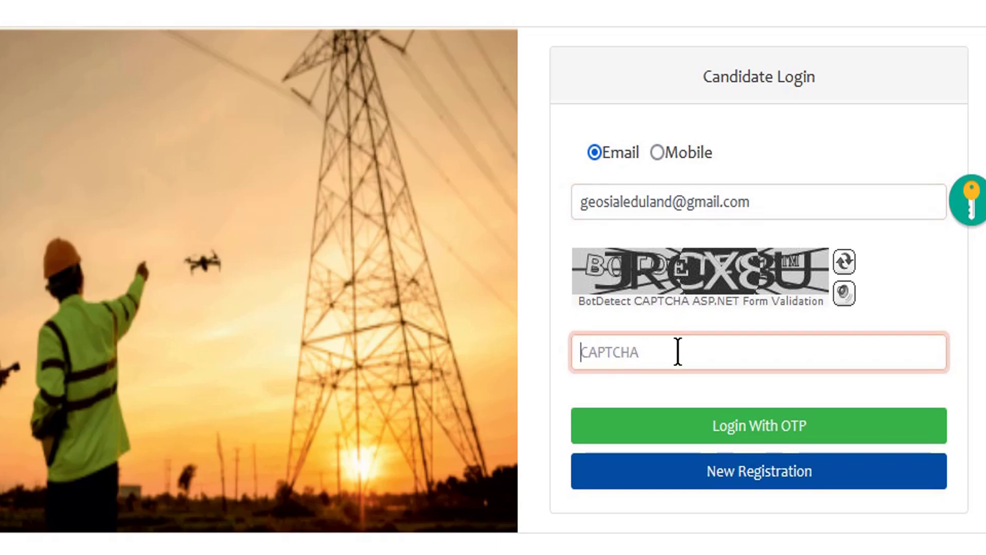
text(4M3CK)
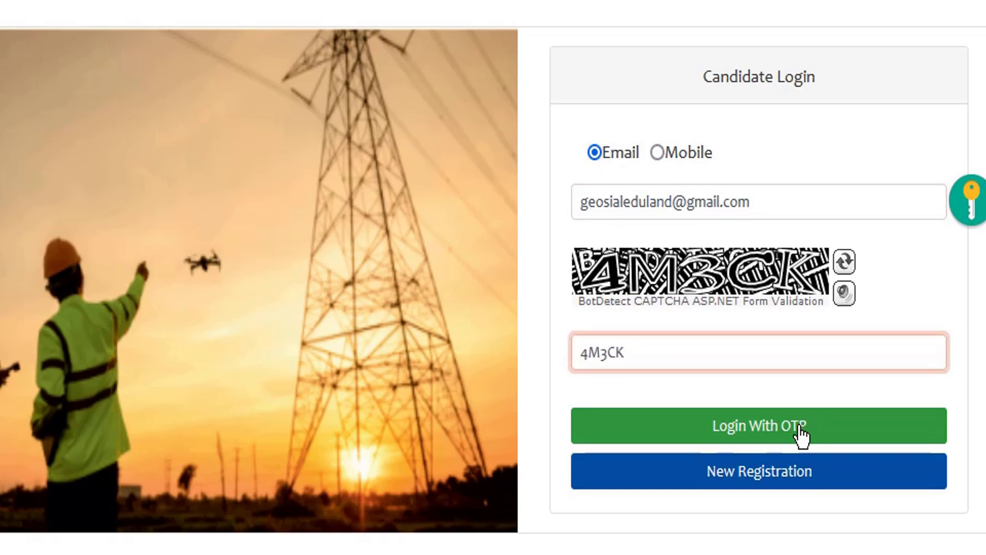
click(803, 437)
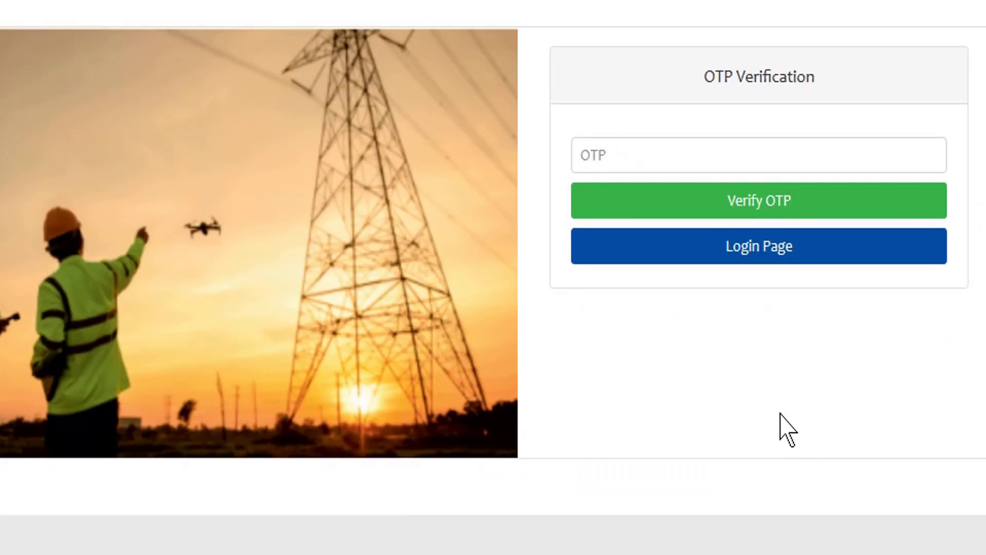
- Paste the received one-time code into the OTP field and verify it
click(659, 161)
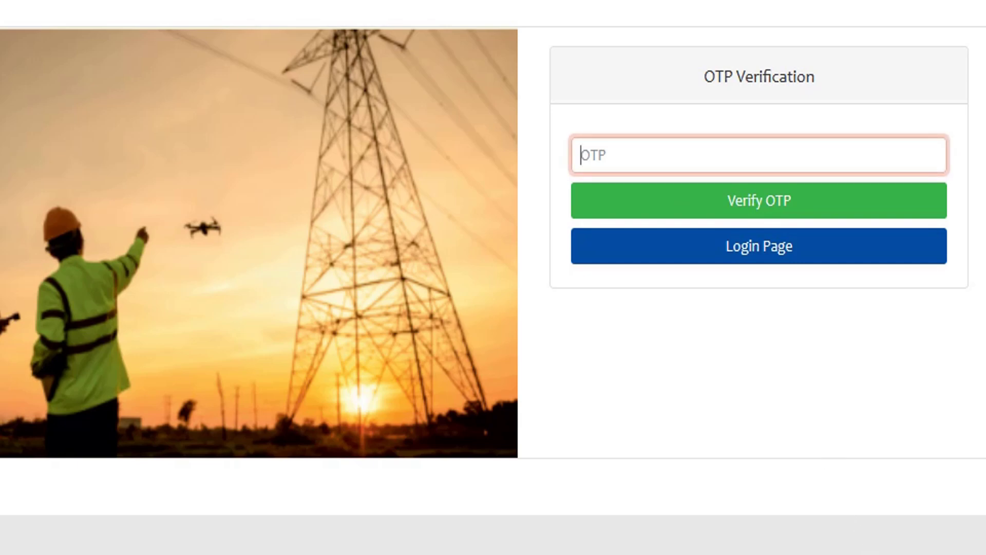
key(ctrl+v)
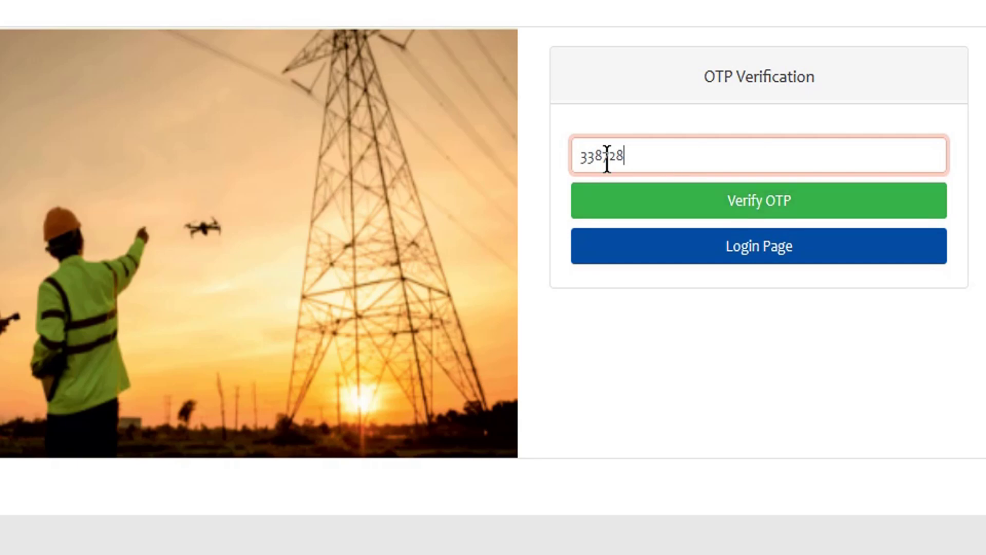
click(757, 208)
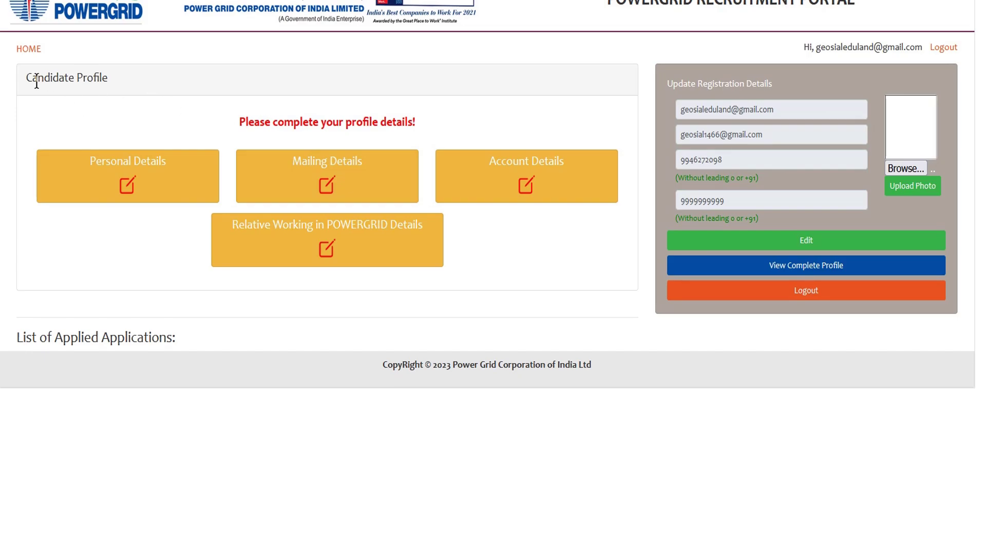
- Browse to the profile photo file, upload it, and show the complete profile details
drag(37, 83, 107, 75)
click(624, 60)
click(905, 169)
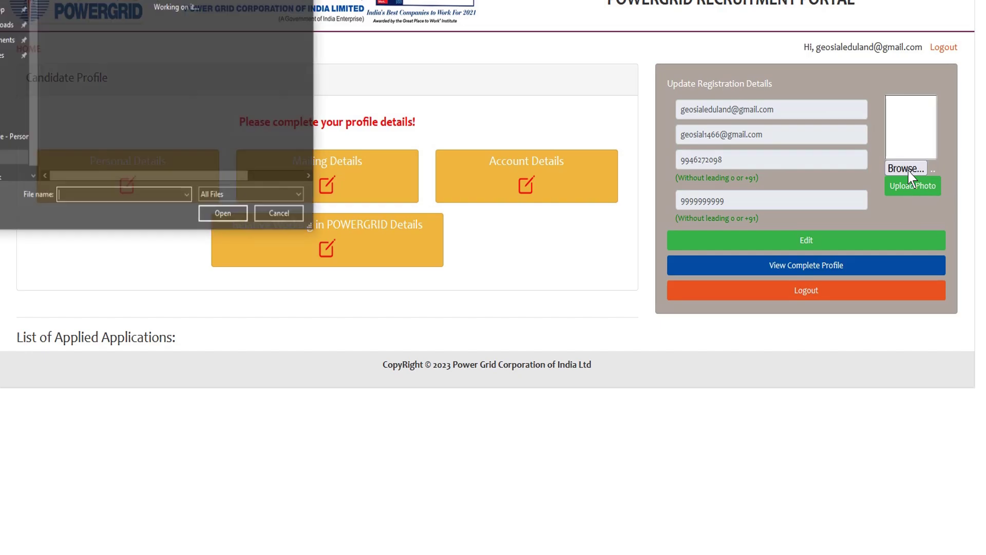
double_click(67, 82)
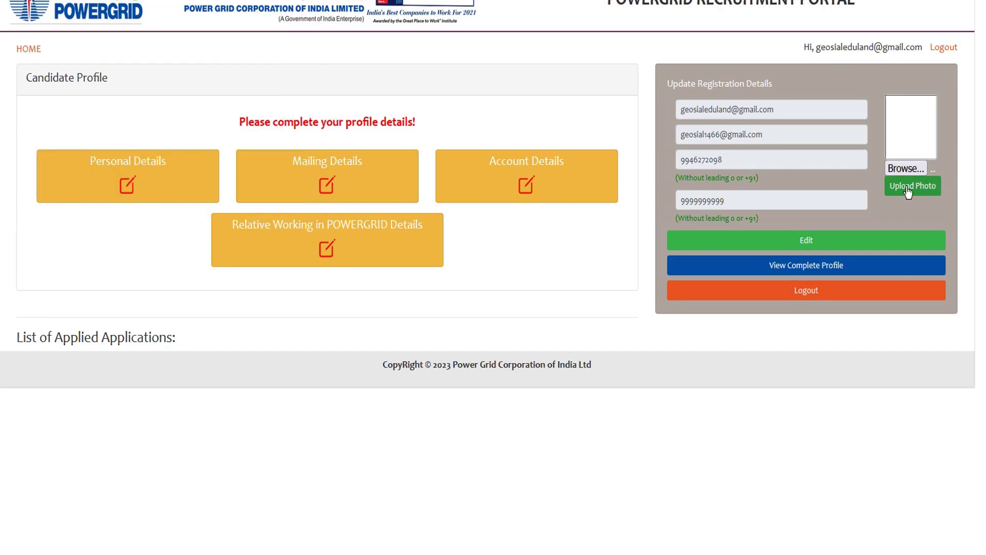
click(908, 190)
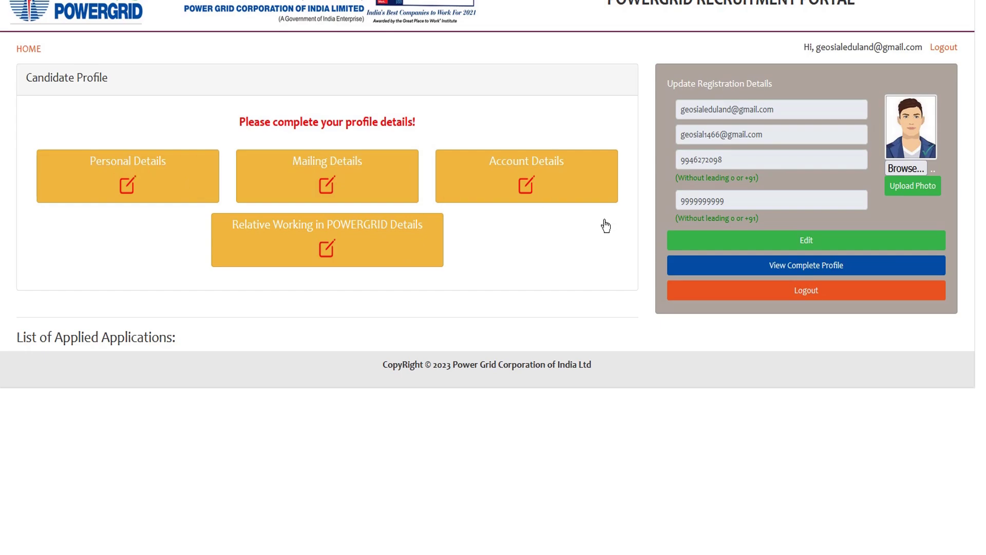
click(802, 273)
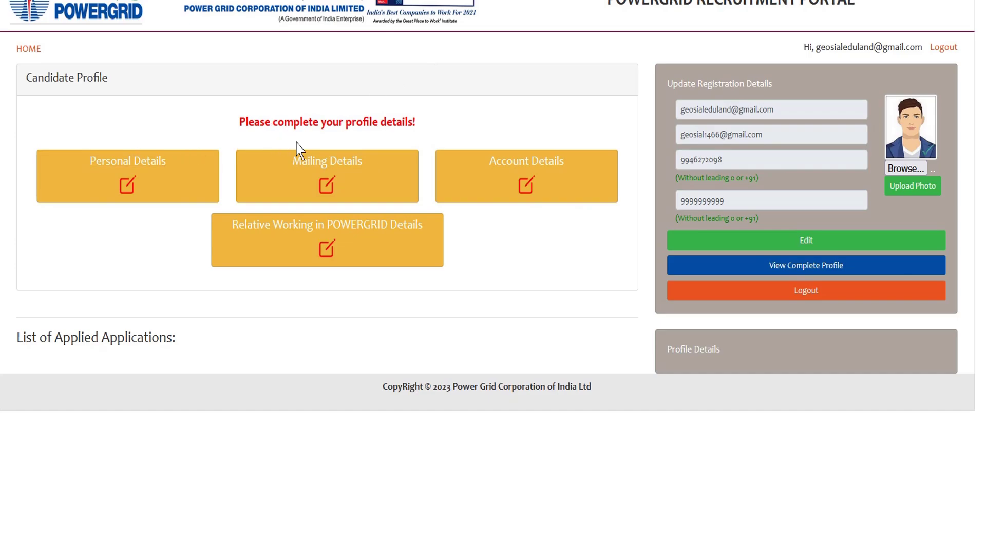
- Enter the candidate's, guardian's and mother's names, with guardian type set to Father
click(124, 168)
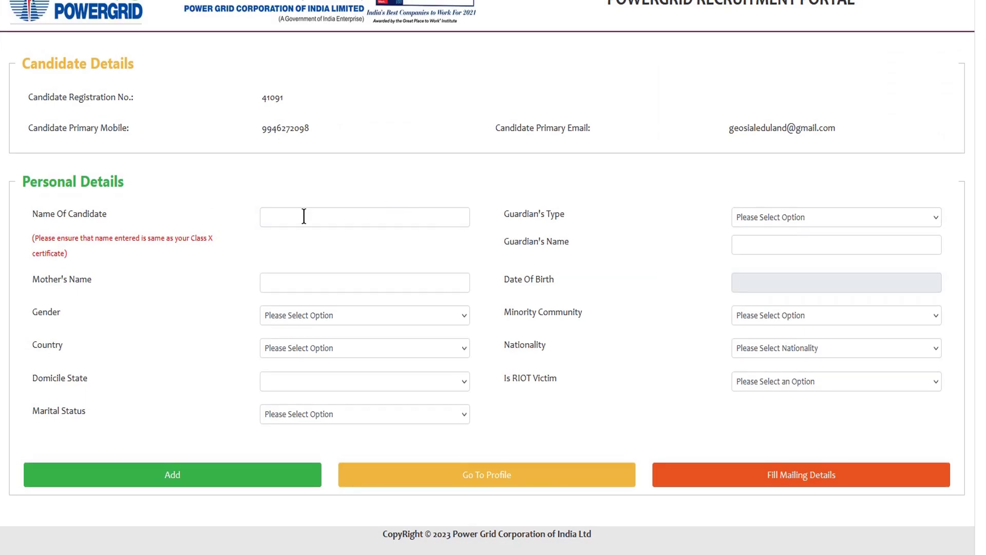
click(277, 213)
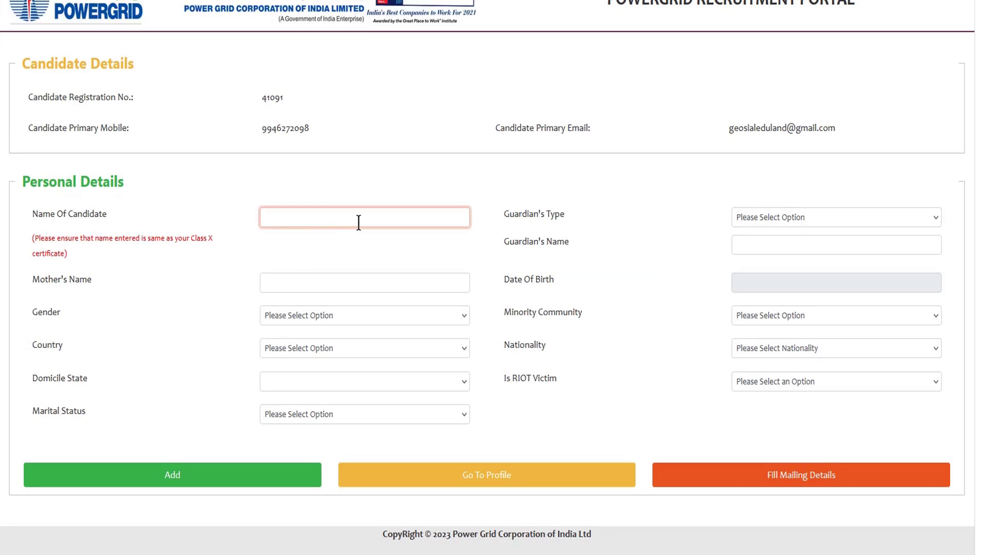
click(768, 220)
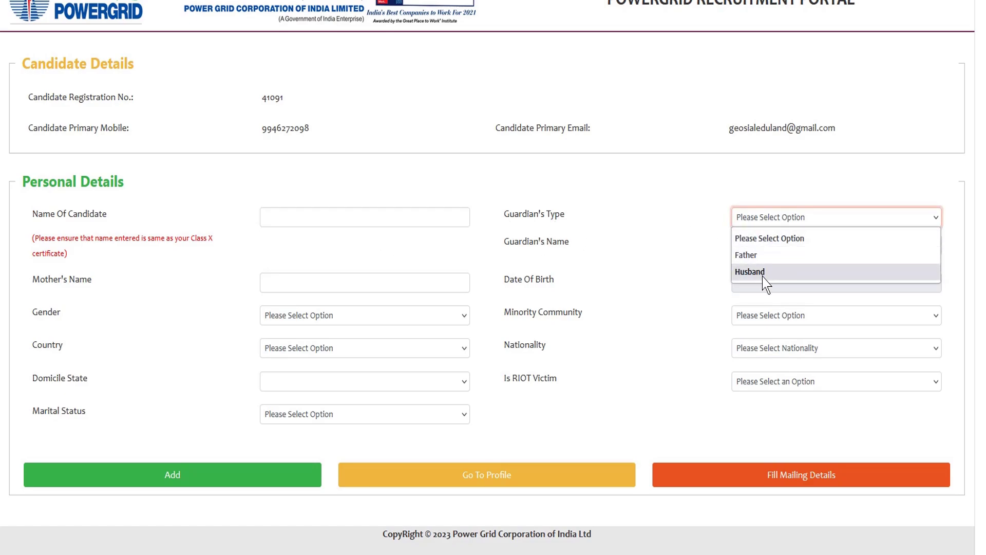
click(763, 258)
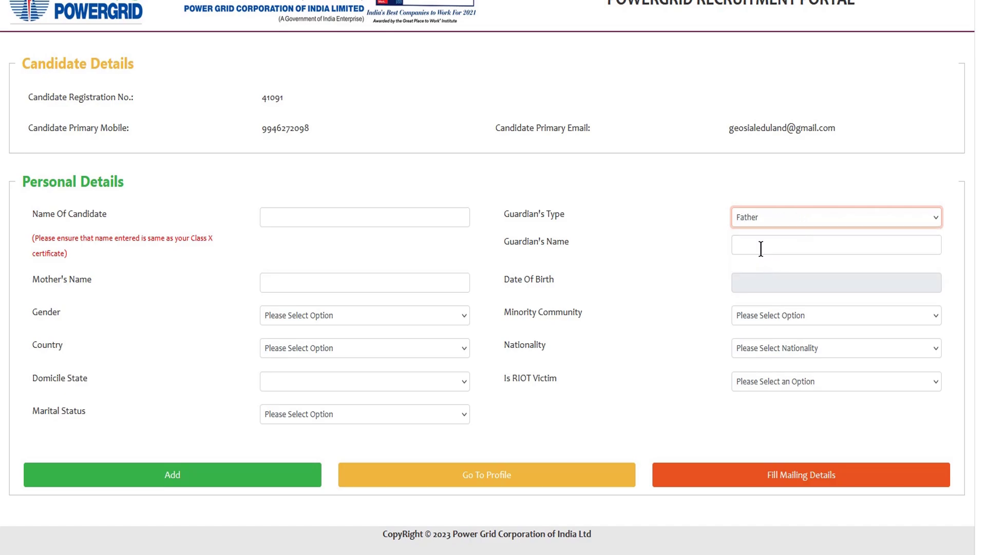
click(764, 247)
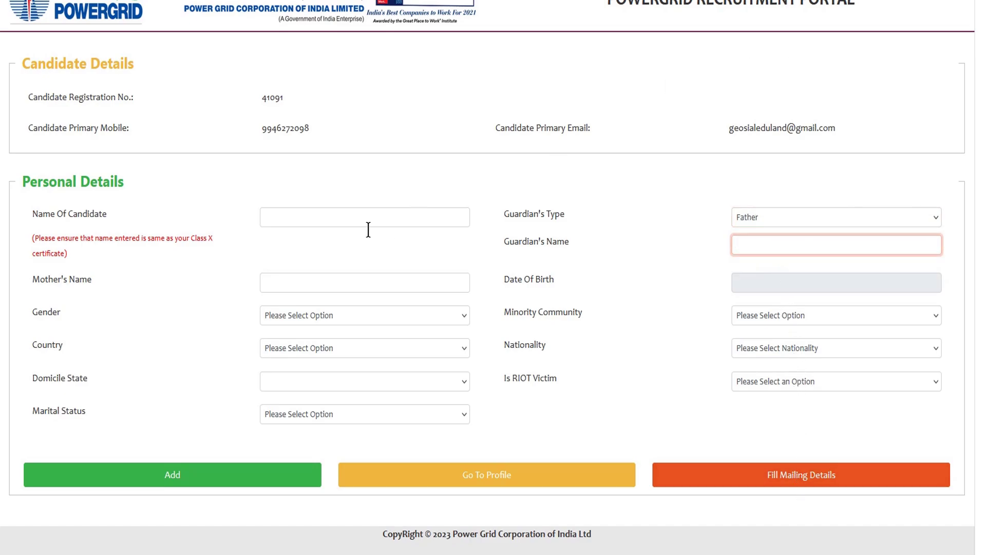
click(312, 285)
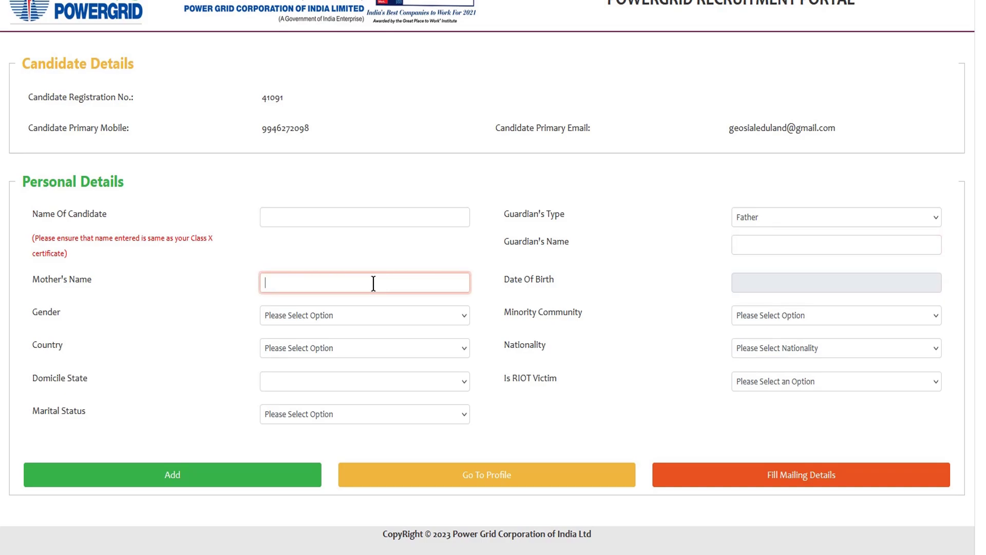
- Set date of birth to 1 January 2000 and gender to Male
click(751, 285)
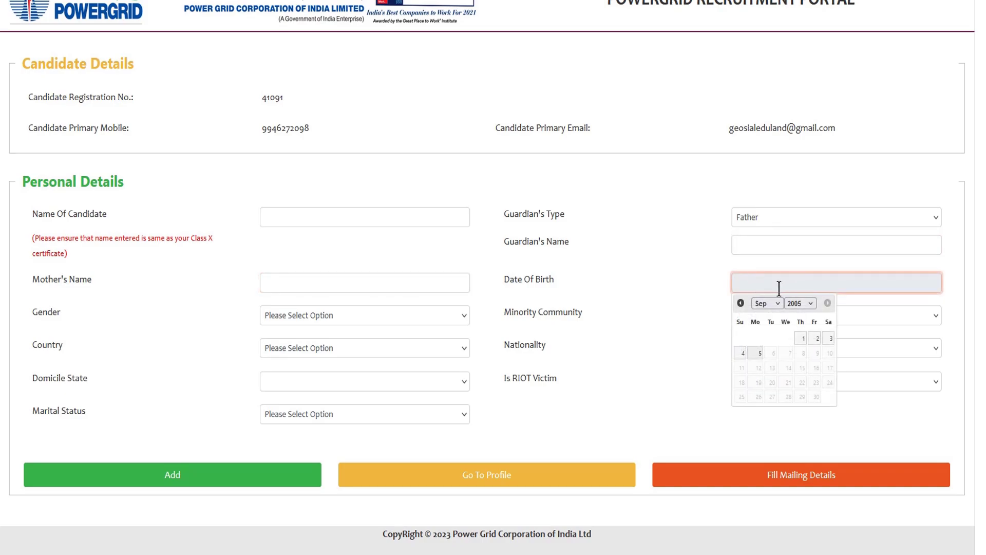
click(800, 305)
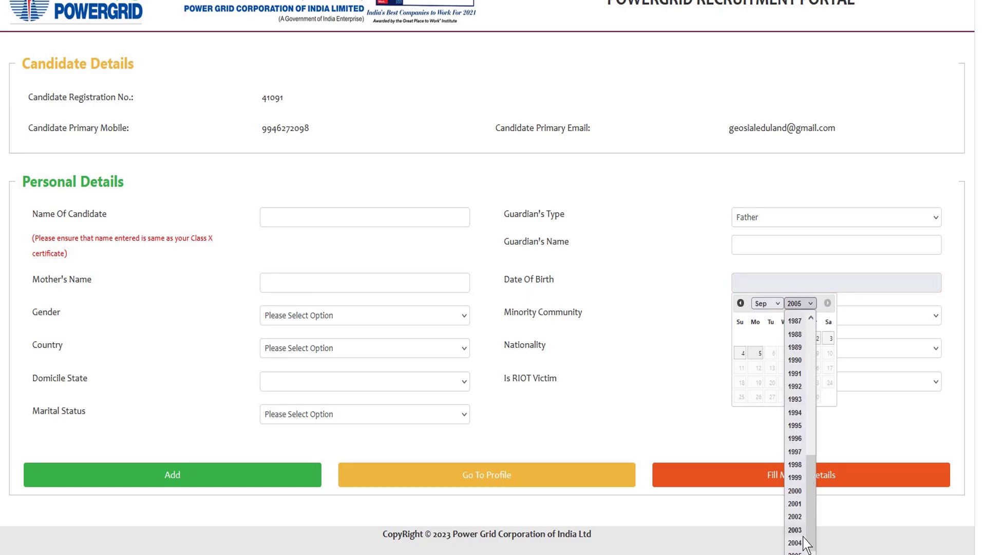
click(795, 491)
click(767, 303)
click(759, 322)
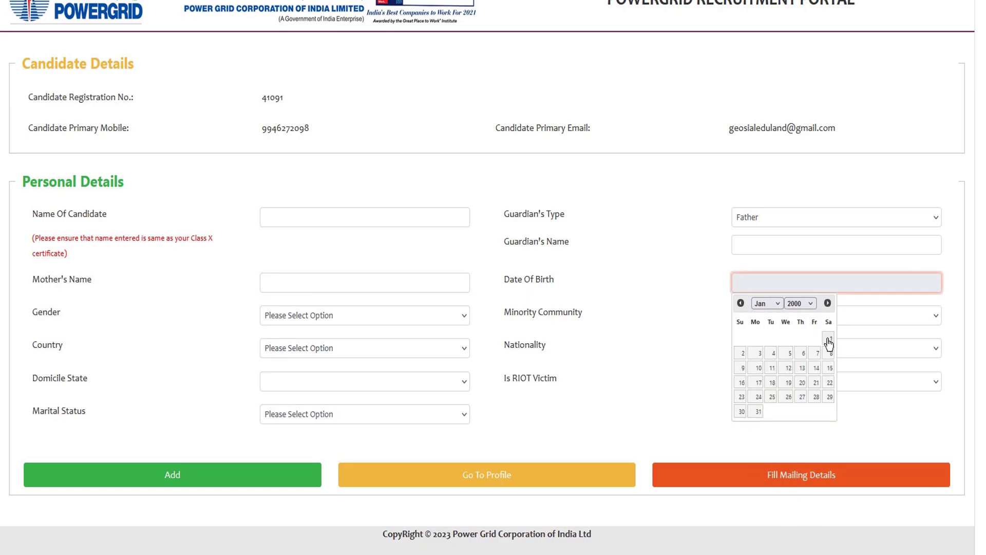
click(829, 340)
click(308, 317)
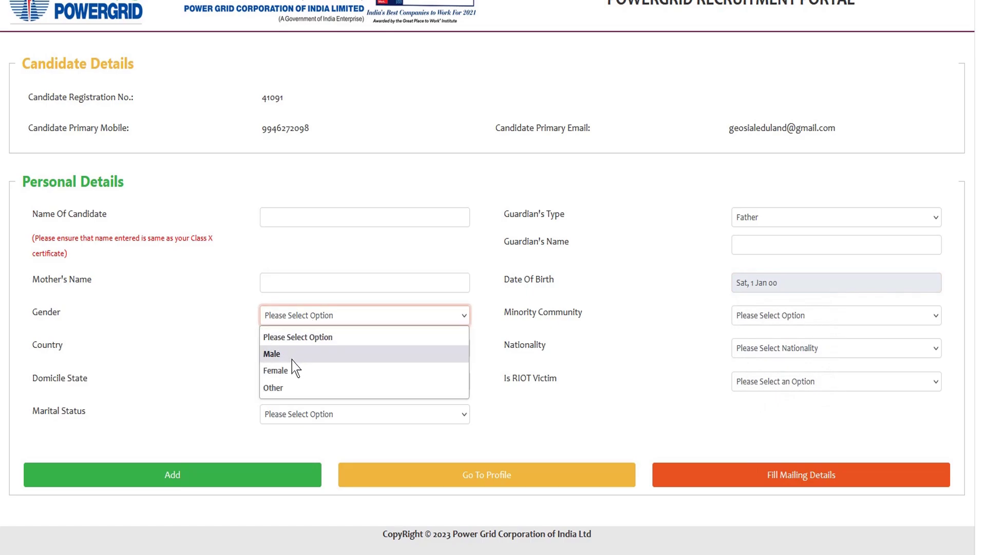
click(292, 359)
- Set minority community to NOT APPLICABLE, country to India and nationality to Indian
click(805, 320)
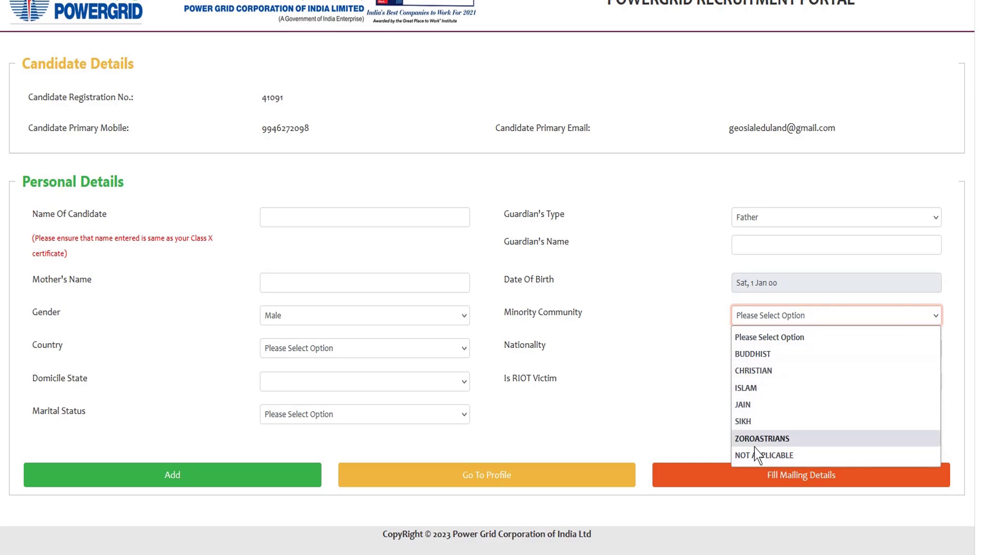
click(785, 455)
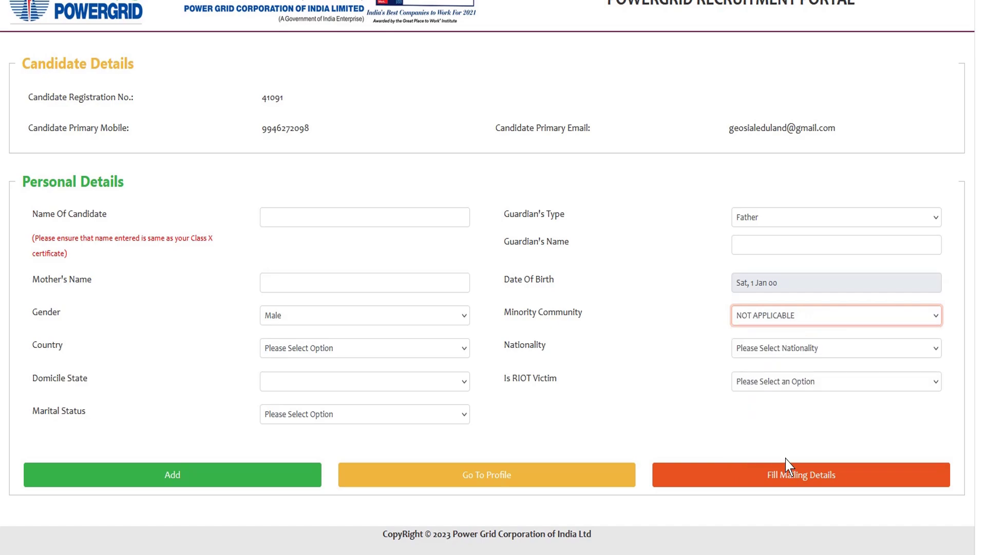
click(325, 351)
click(306, 386)
click(779, 349)
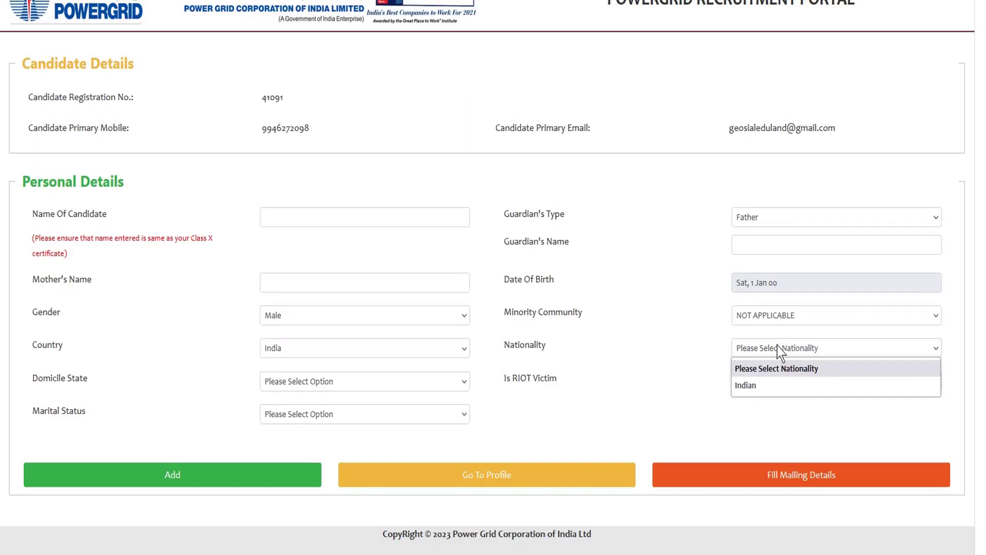
click(700, 355)
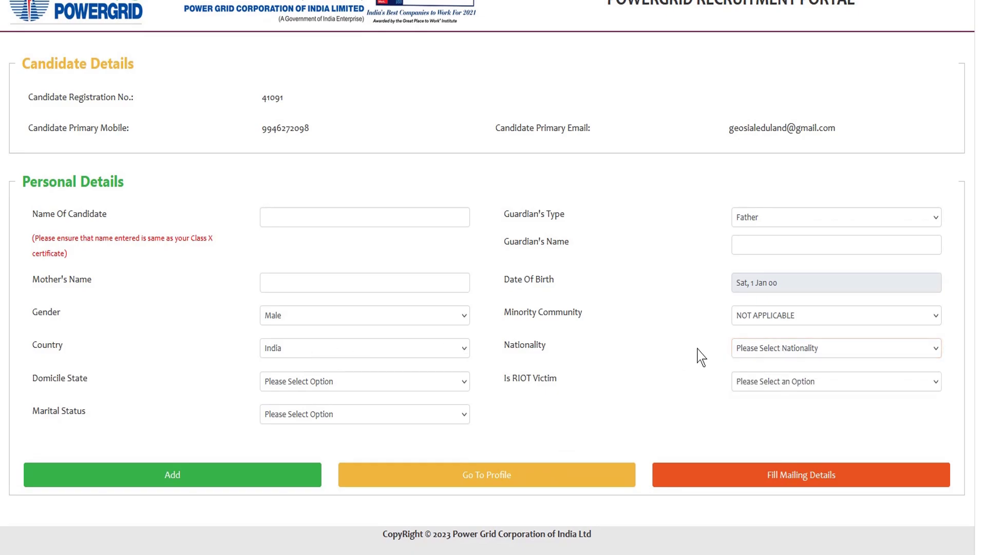
click(764, 348)
click(762, 388)
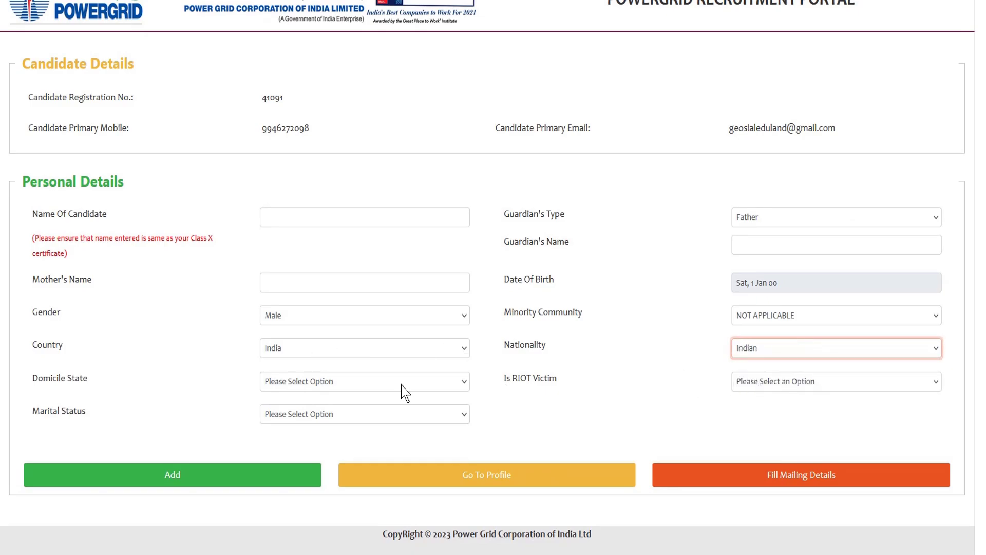
- Choose KERALA domicile, riot victim NO, marital status UNMARRIED, and save the personal details
click(314, 386)
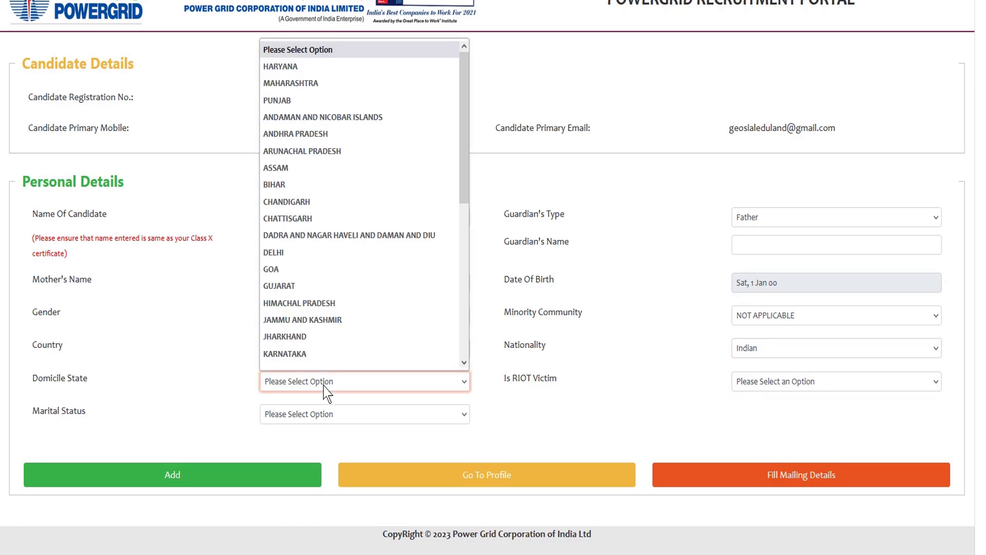
scroll(302, 342, down, 1)
scroll(298, 282, down, 3)
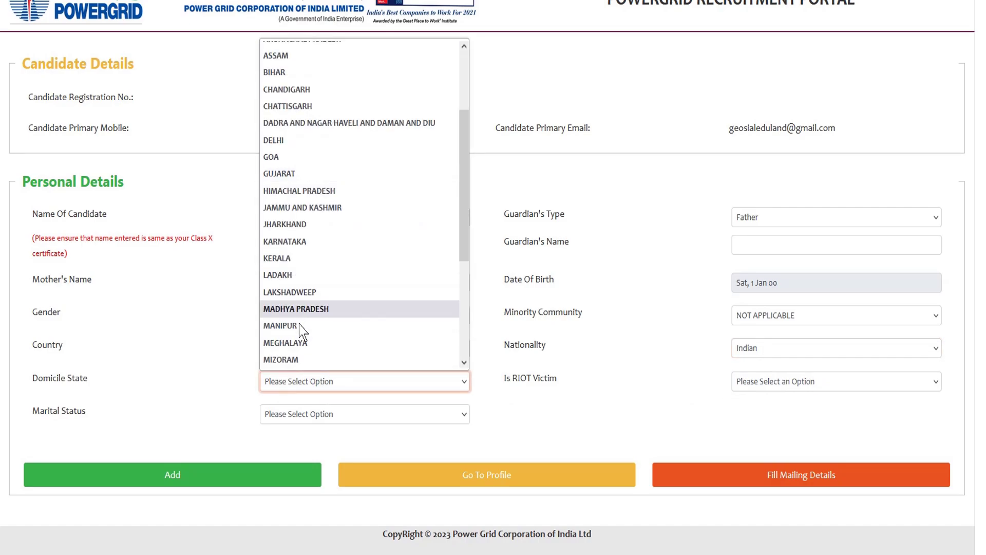
click(288, 260)
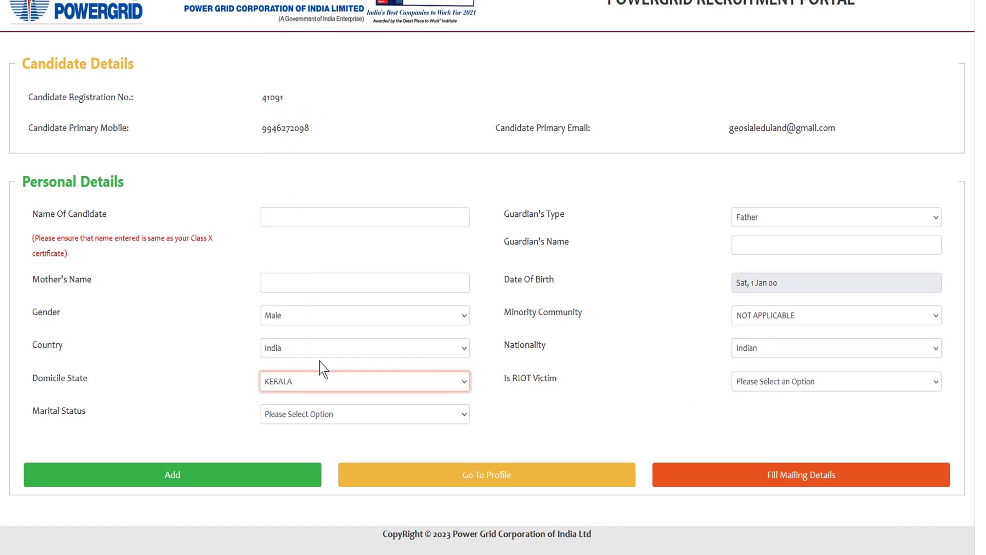
click(535, 384)
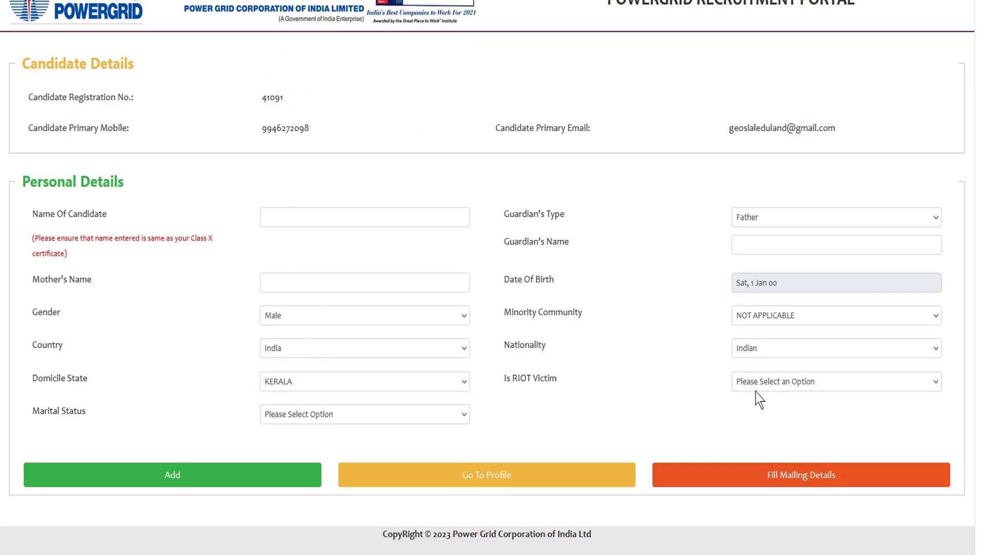
click(782, 387)
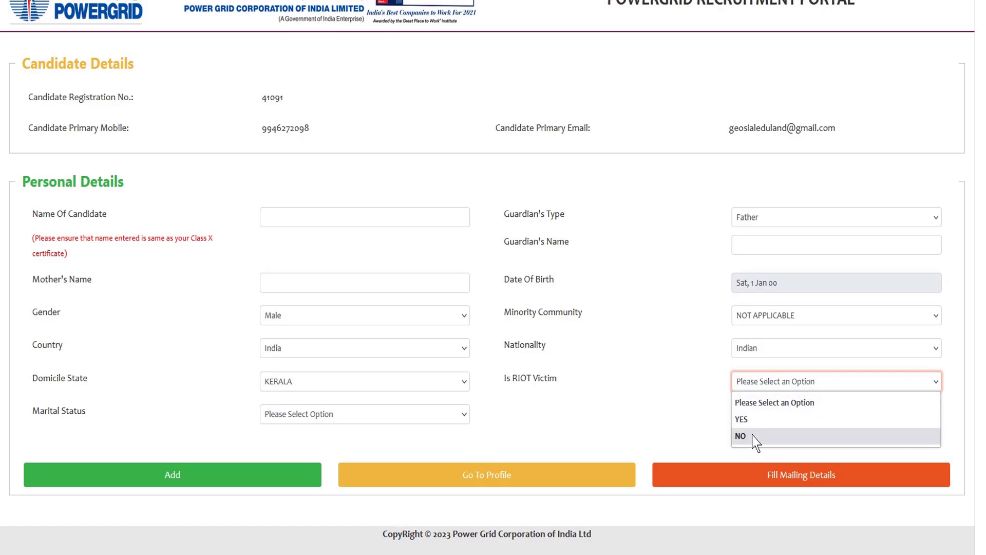
click(740, 436)
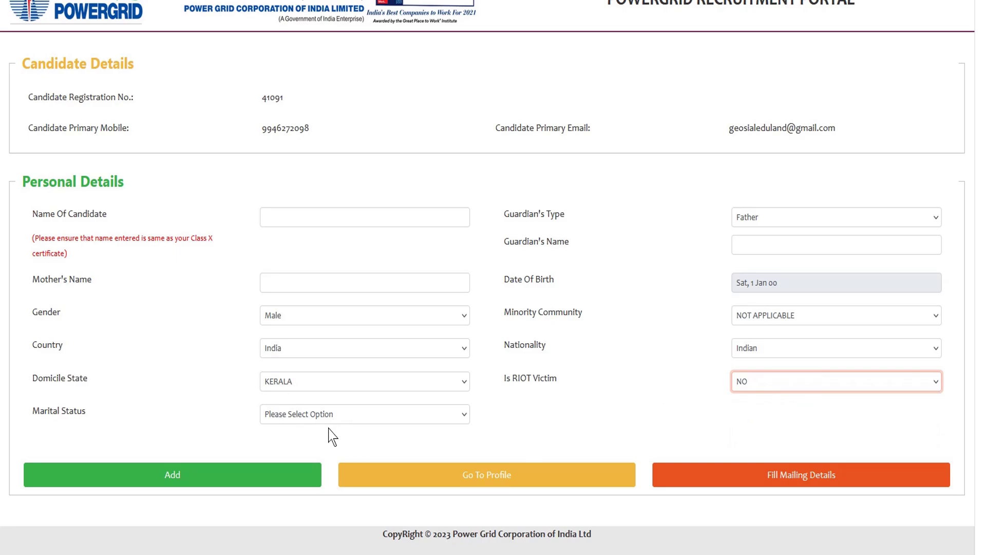
click(359, 417)
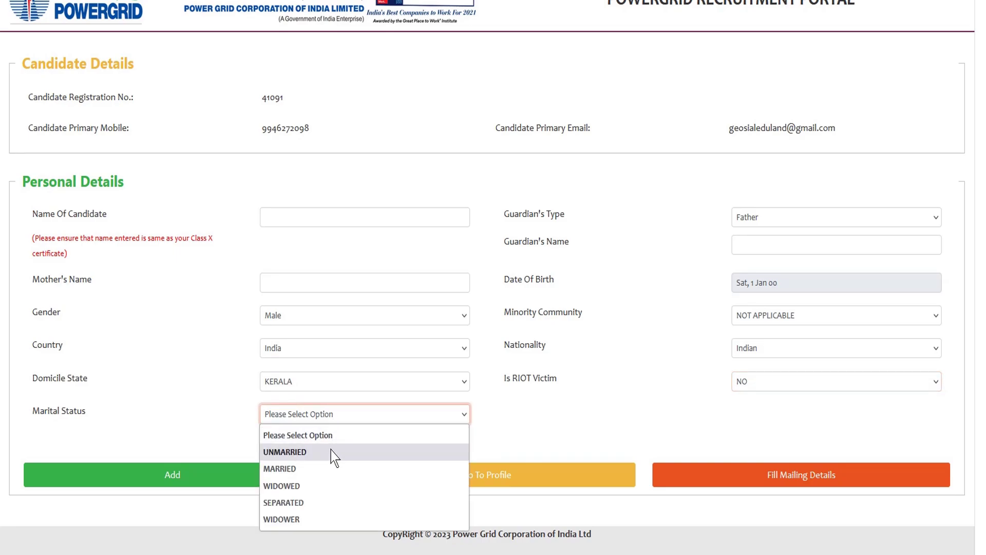
click(327, 452)
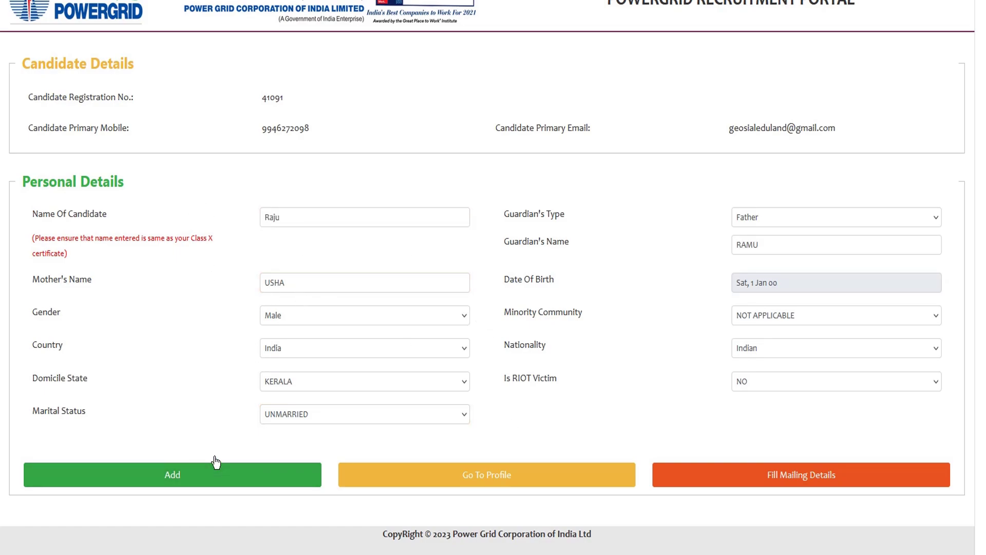
click(190, 478)
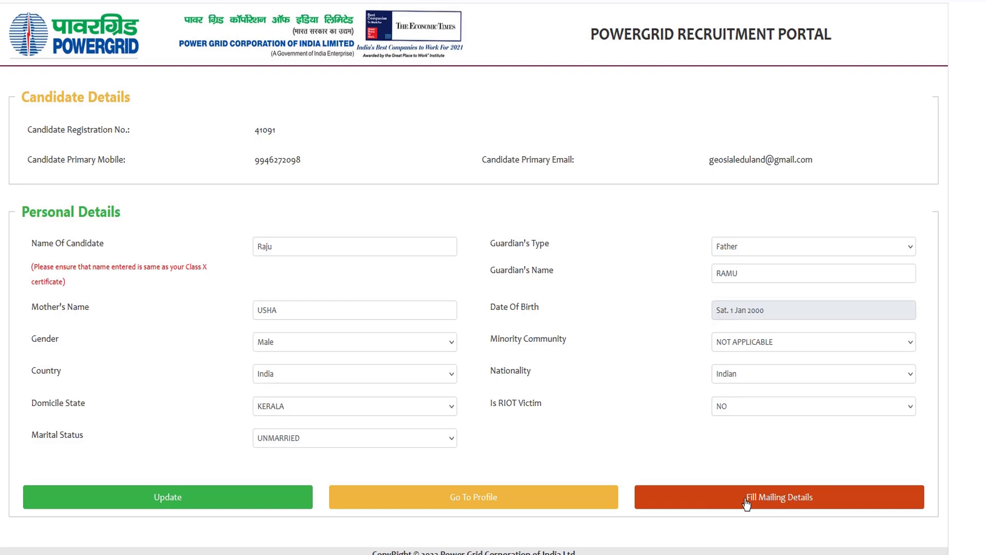
- From the profile, open Mailing Details and enter the address line and landmark
click(473, 504)
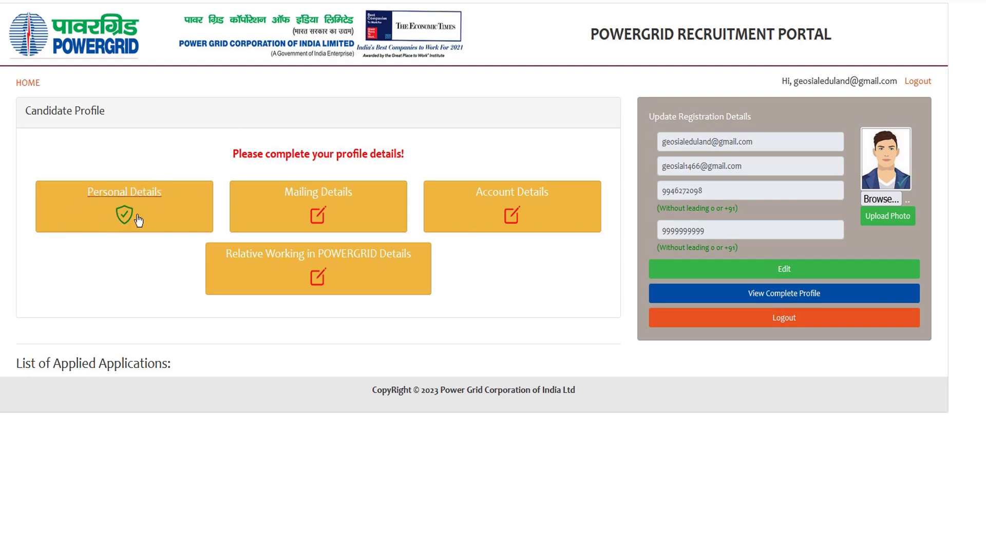
click(323, 195)
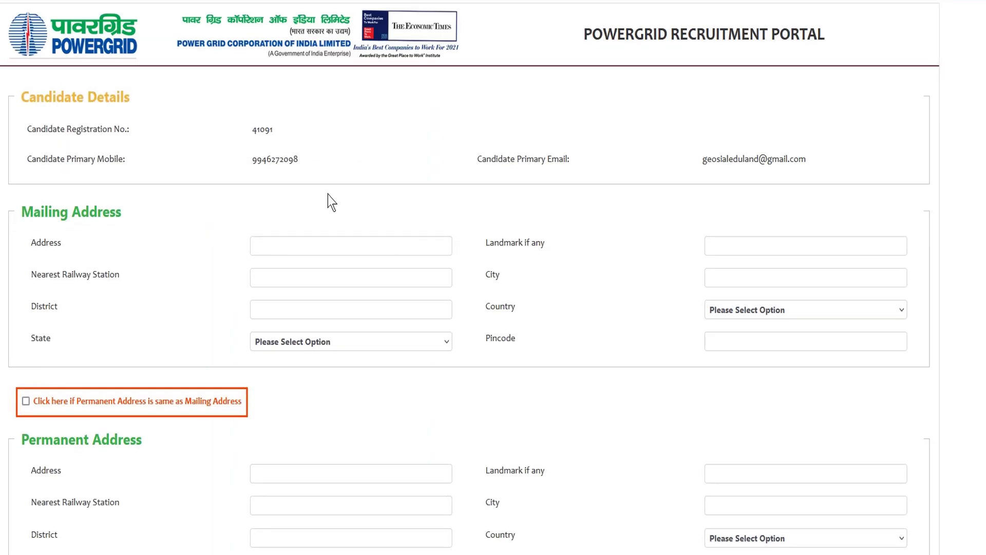
click(285, 242)
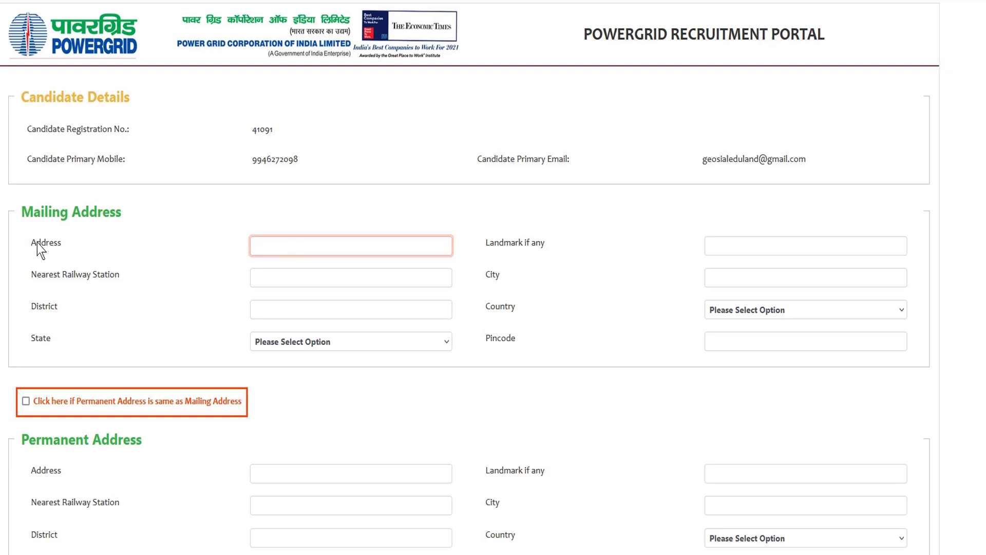
scroll(376, 260, down, 3)
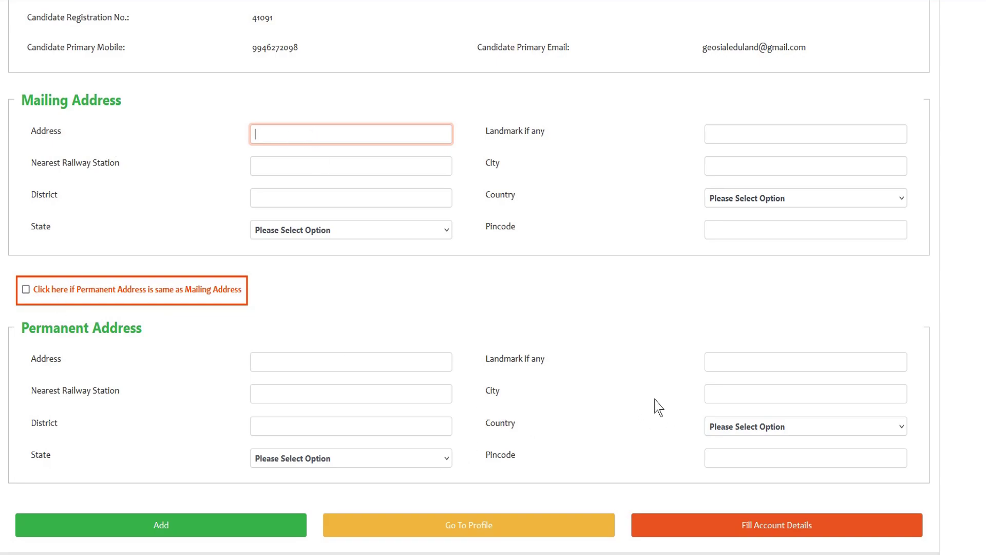
scroll(370, 360, up, 1)
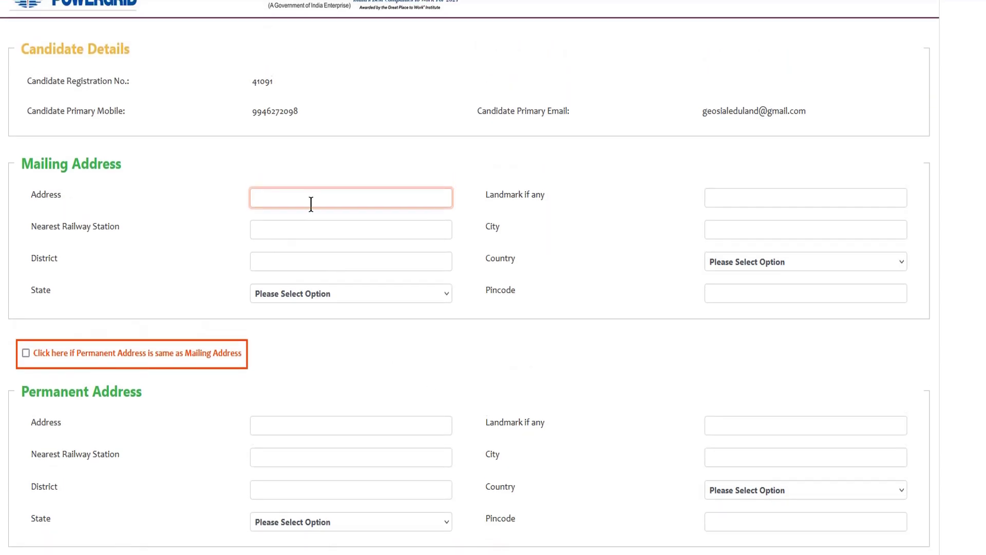
key(Tab)
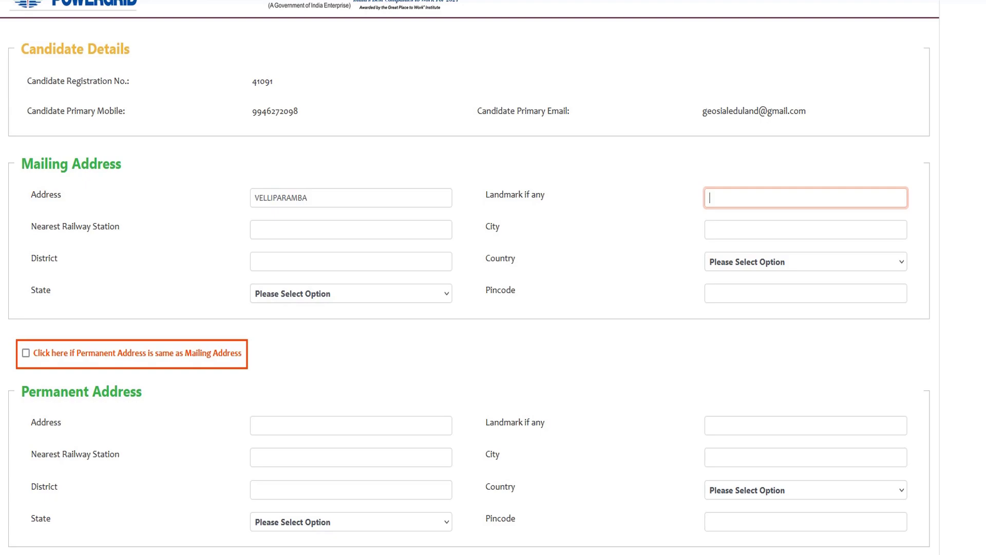
- Complete the remaining mailing fields, make the permanent address the same, and save
click(308, 235)
text(CA)
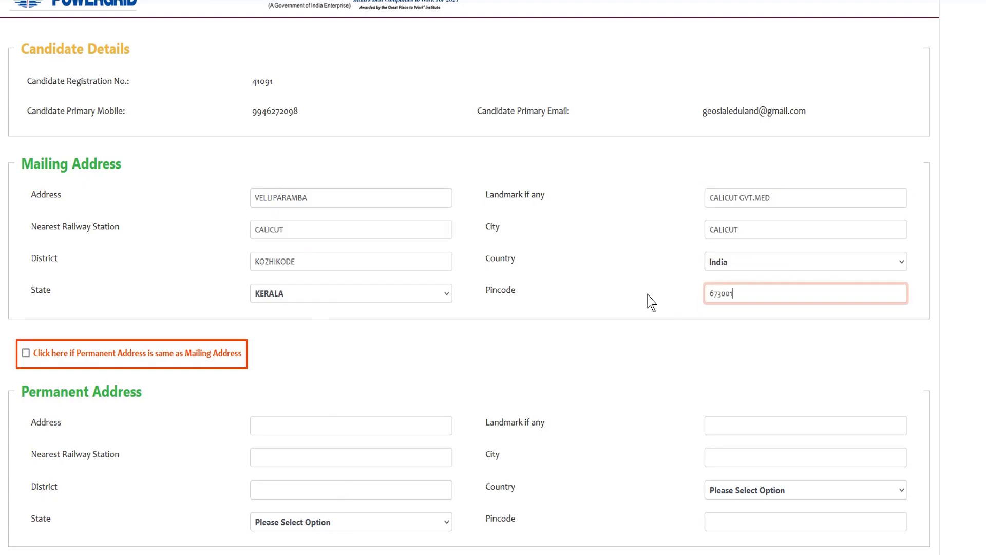
click(616, 288)
scroll(568, 310, down, 2)
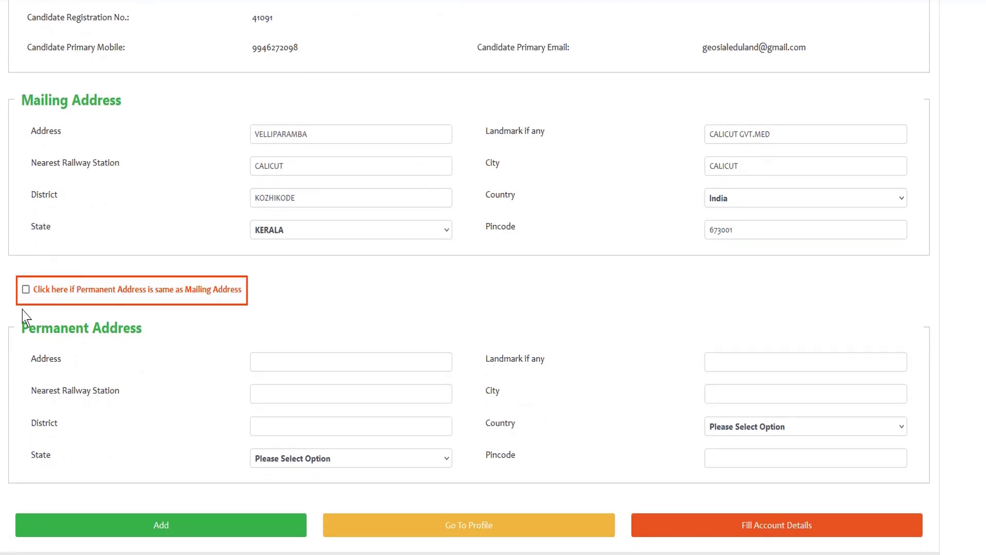
click(26, 290)
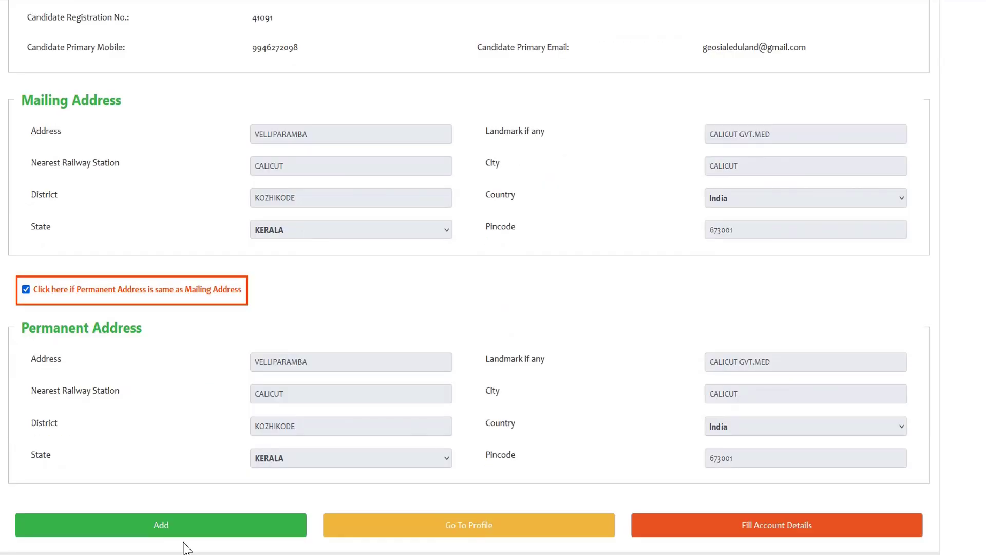
click(160, 529)
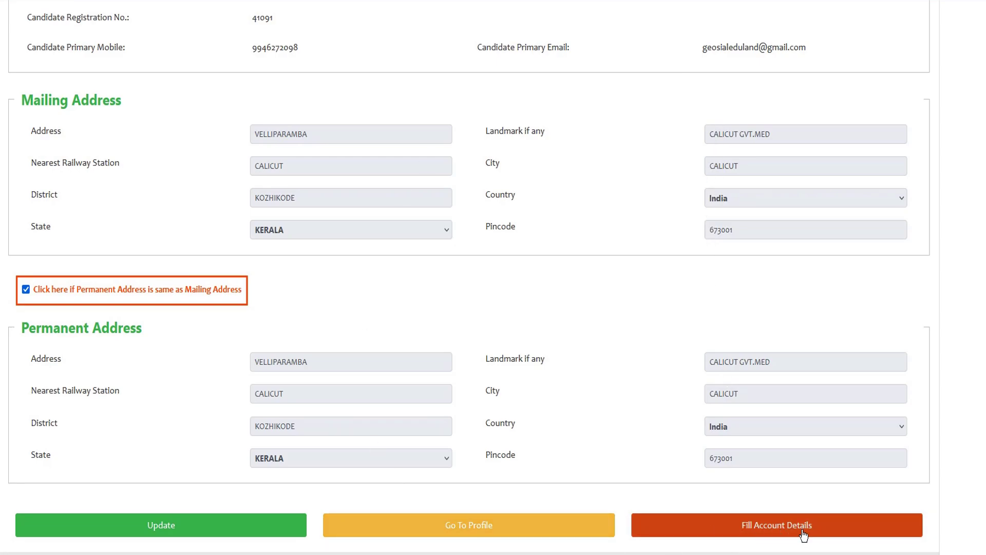
click(769, 532)
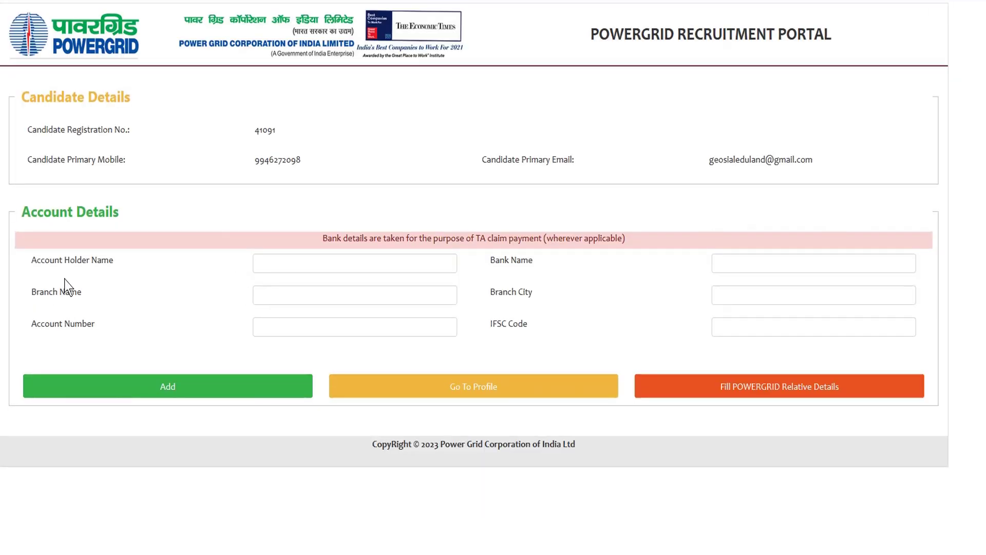
click(303, 263)
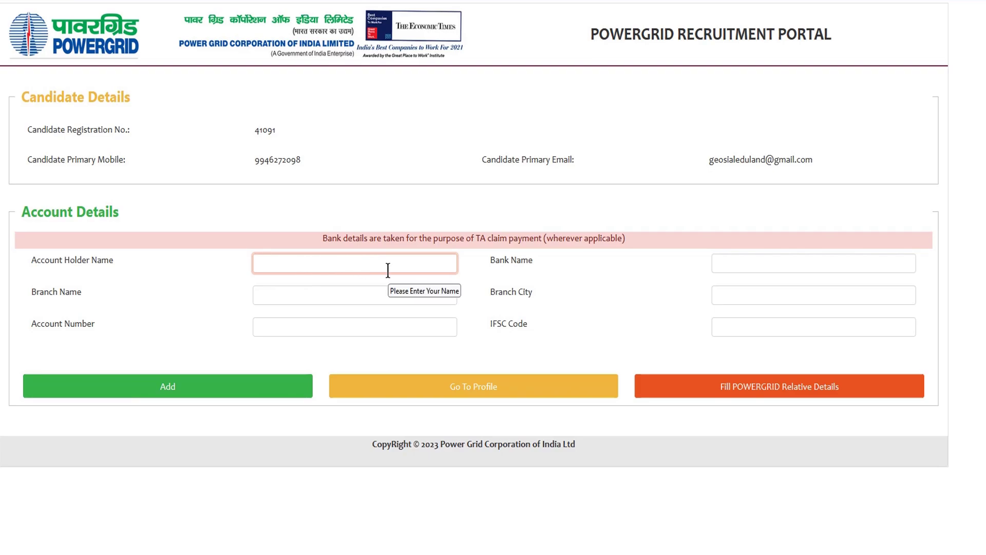
click(64, 226)
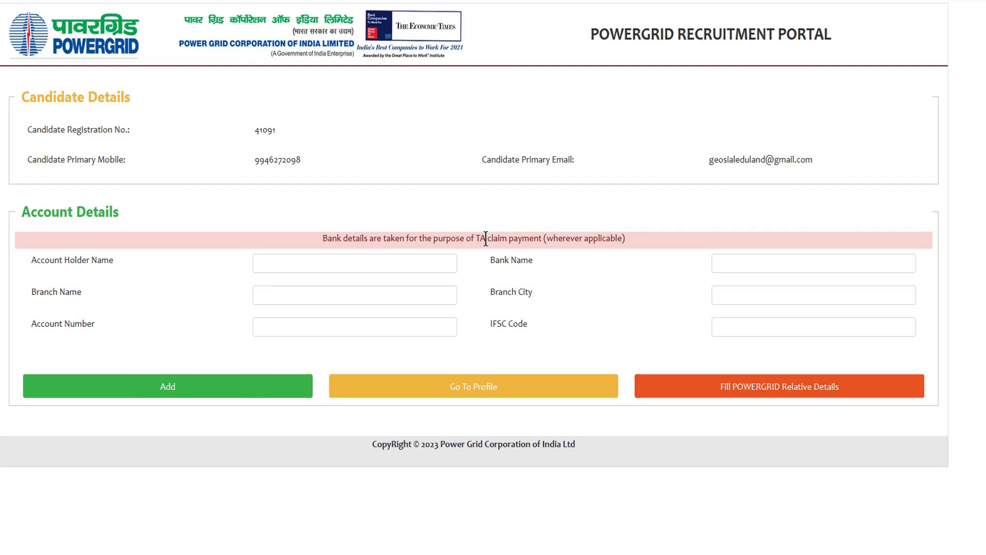
drag(548, 242, 608, 240)
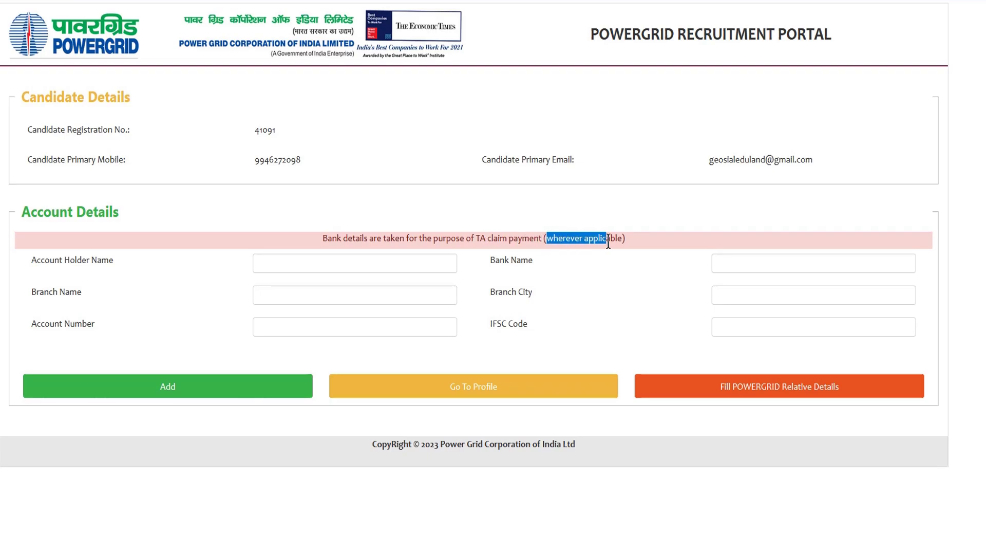
click(610, 235)
drag(452, 242, 523, 244)
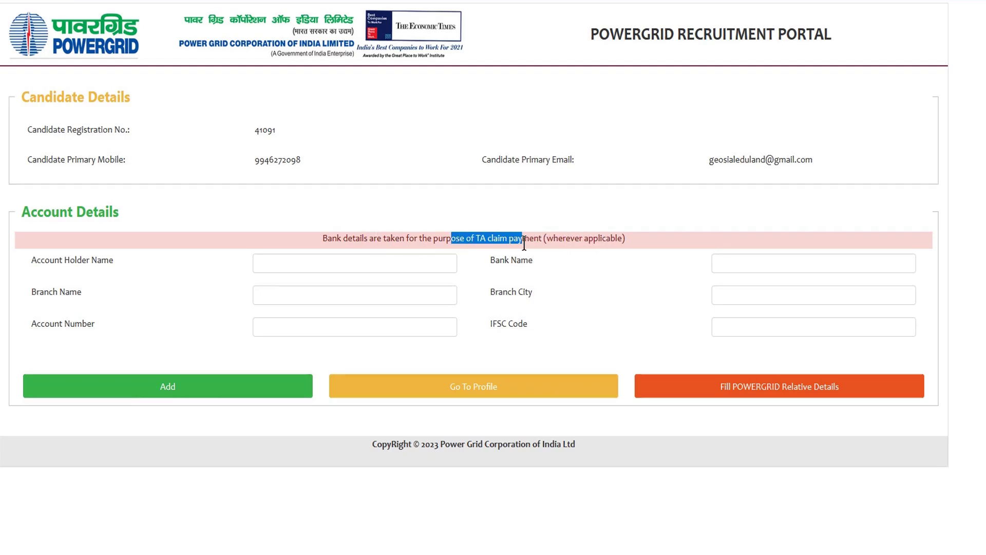
click(524, 245)
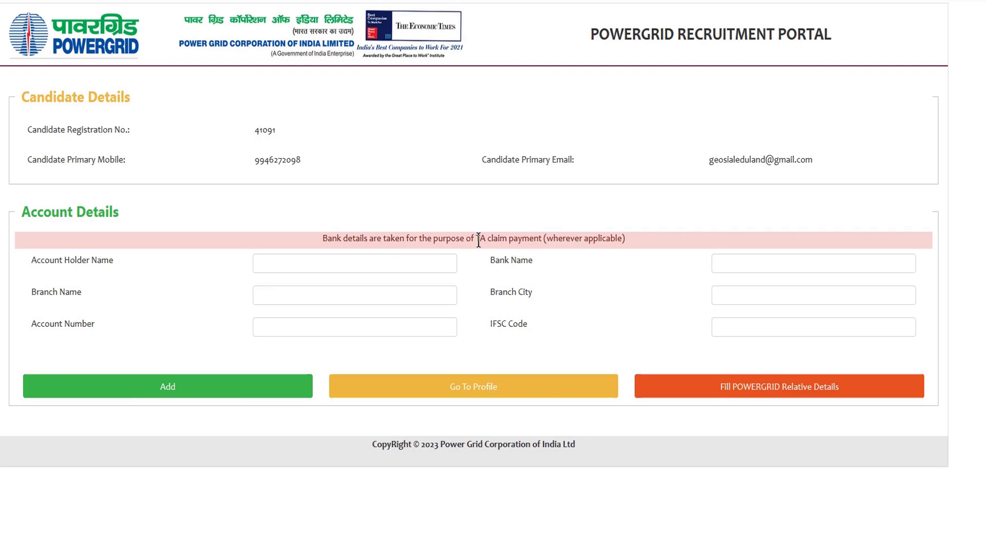
drag(474, 240, 506, 240)
click(506, 240)
drag(469, 234, 550, 236)
click(550, 236)
drag(457, 241, 519, 238)
click(561, 294)
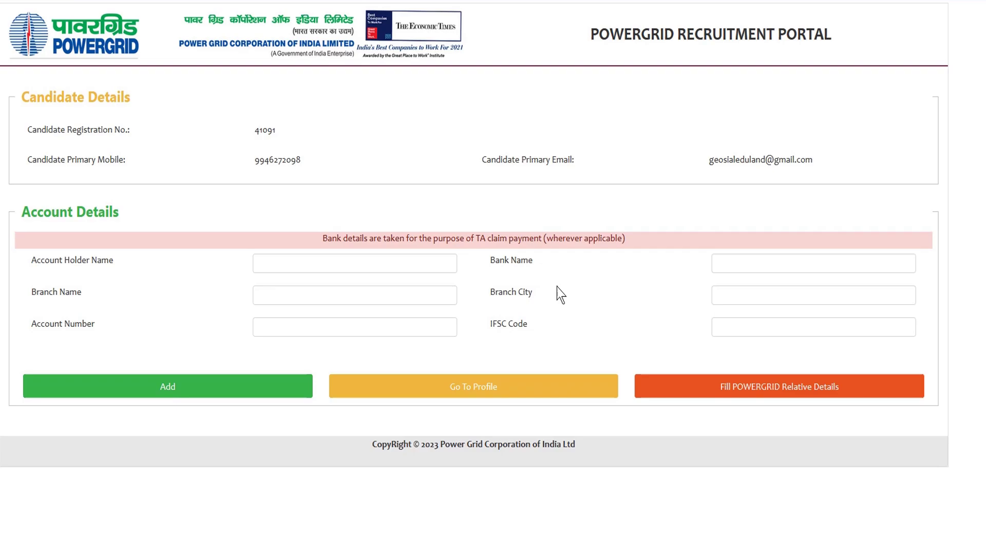
- View the POWERGRID relative form, add no relatives, and go back to the profile
click(794, 396)
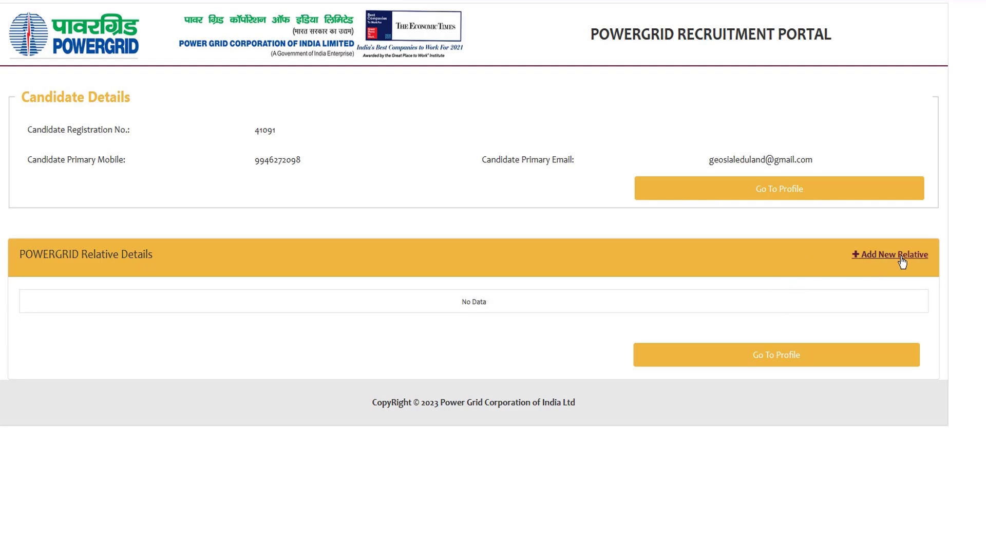
click(885, 255)
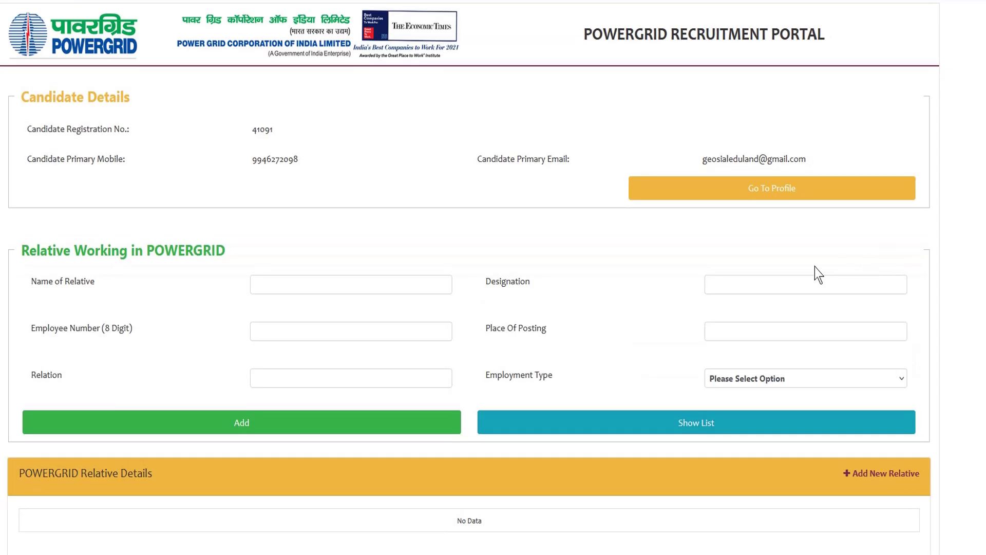
scroll(616, 386, down, 1)
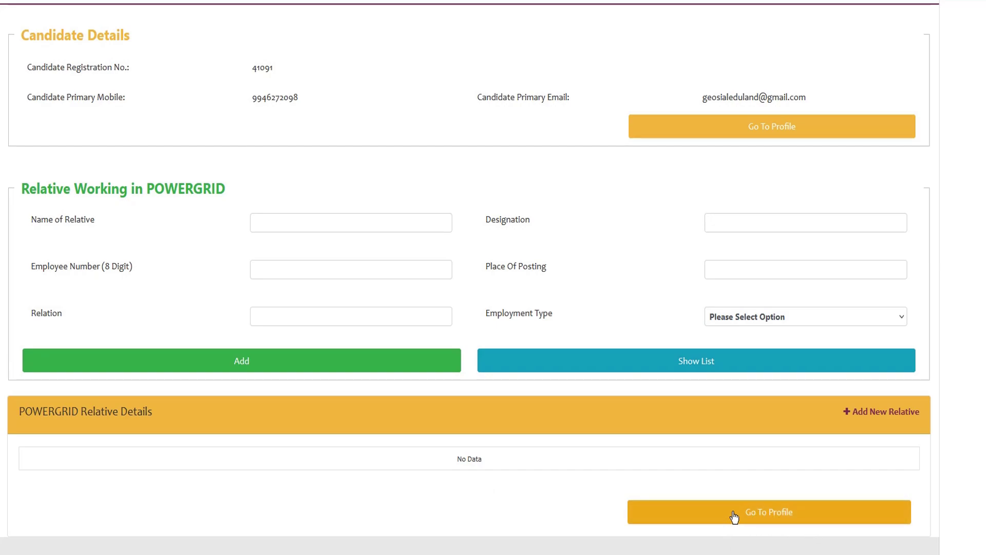
click(776, 516)
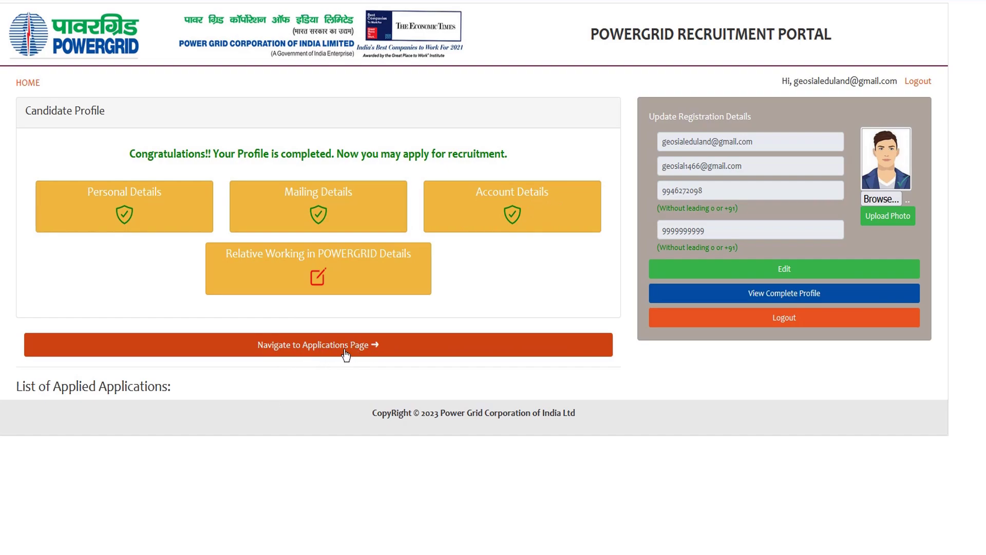
click(505, 197)
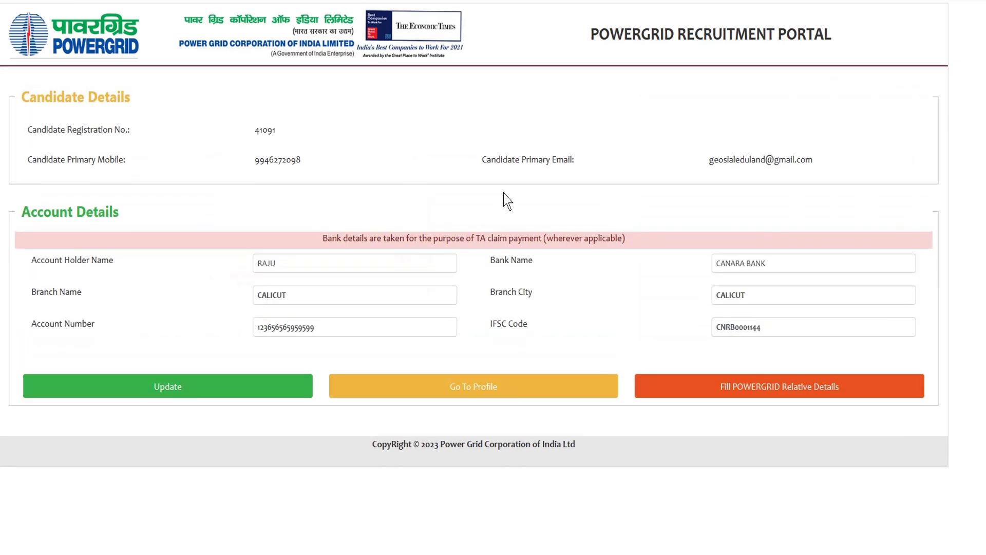
click(255, 265)
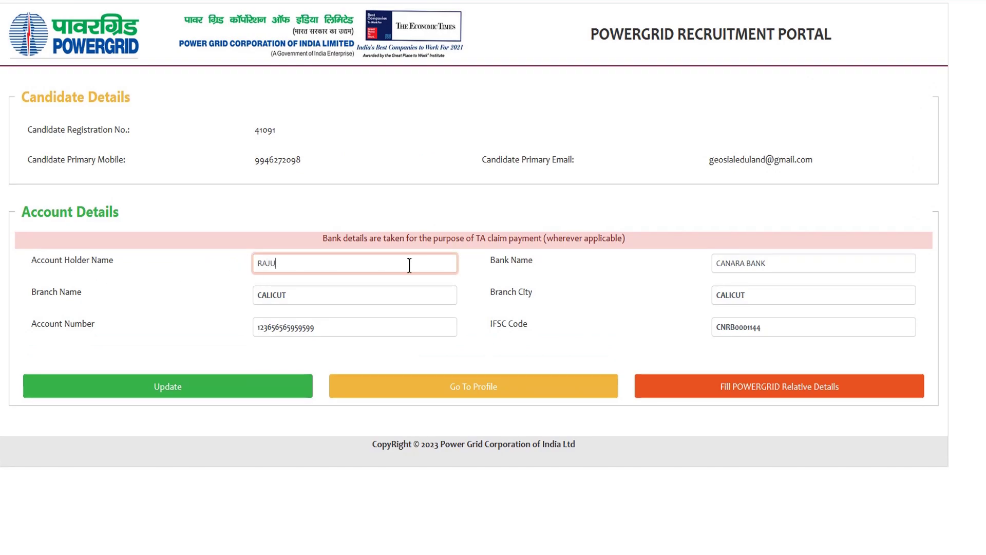
click(726, 263)
click(315, 295)
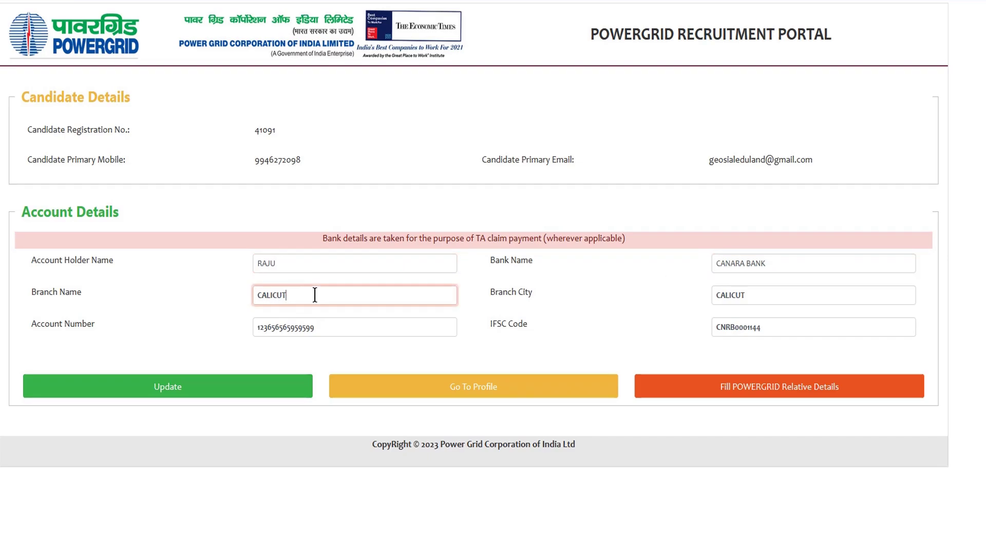
click(725, 295)
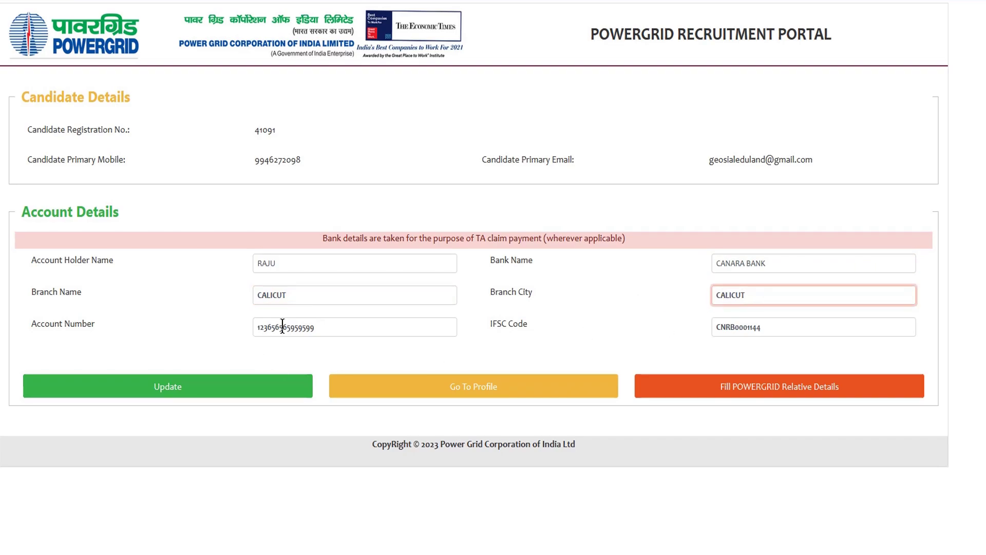
click(329, 327)
click(768, 327)
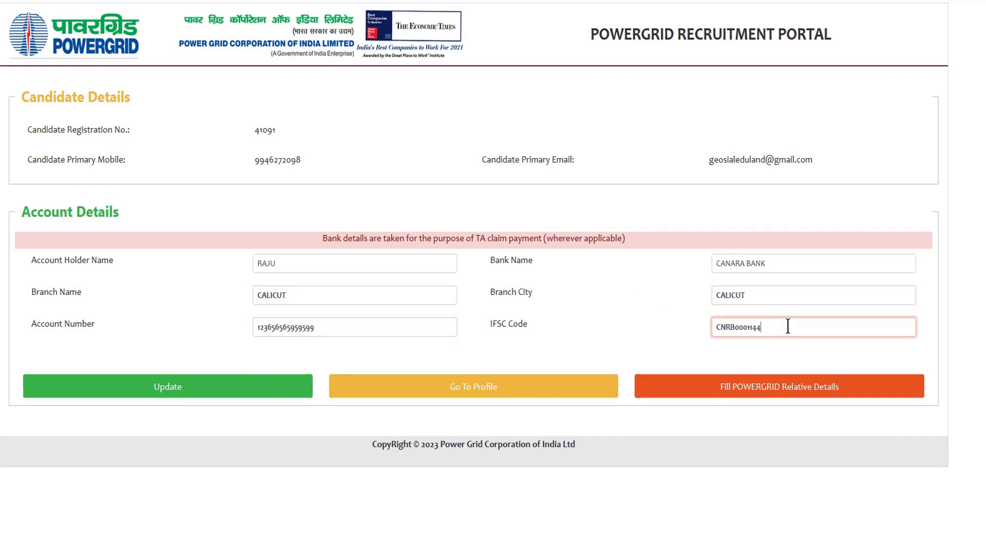
click(634, 332)
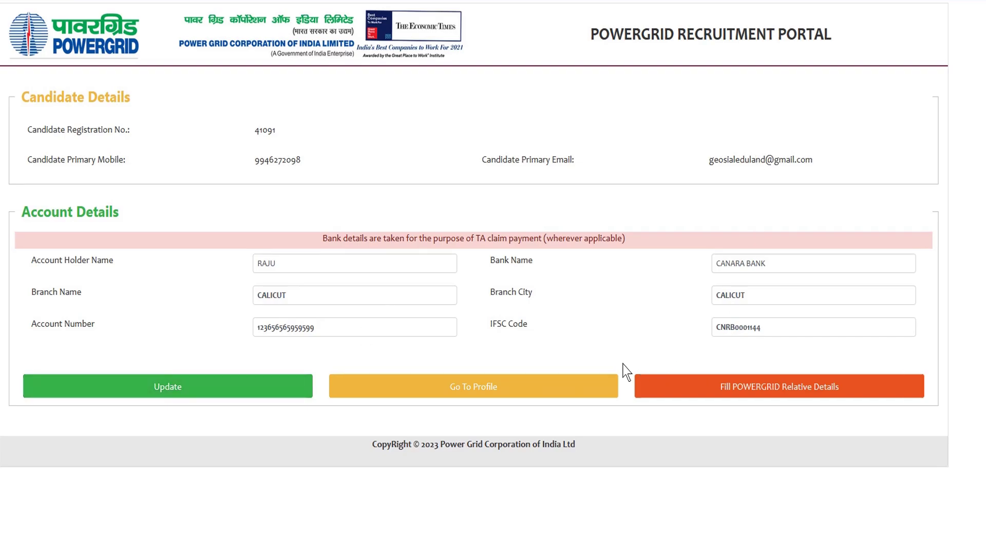
click(508, 394)
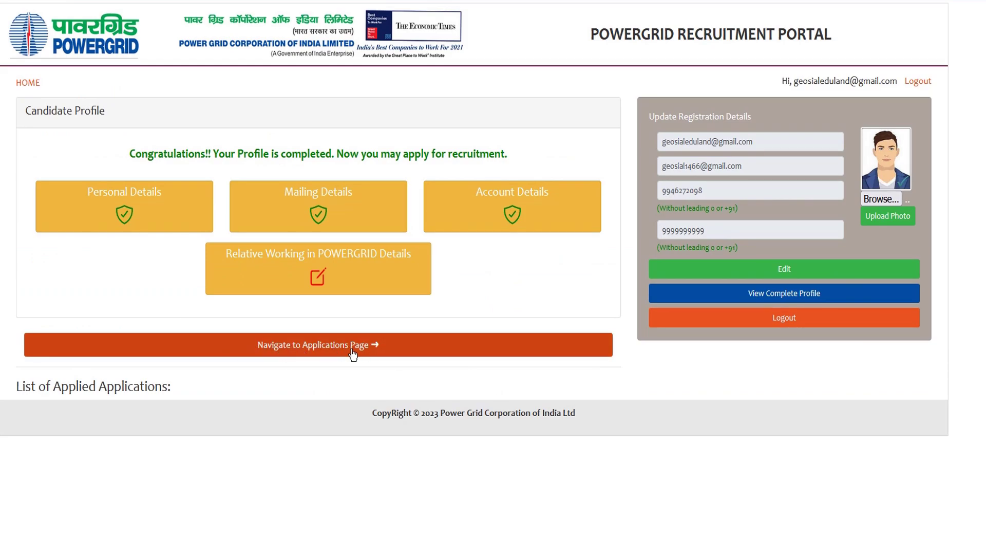
- Open the Applications page and scroll through the openings, returning to PostId 301
click(324, 353)
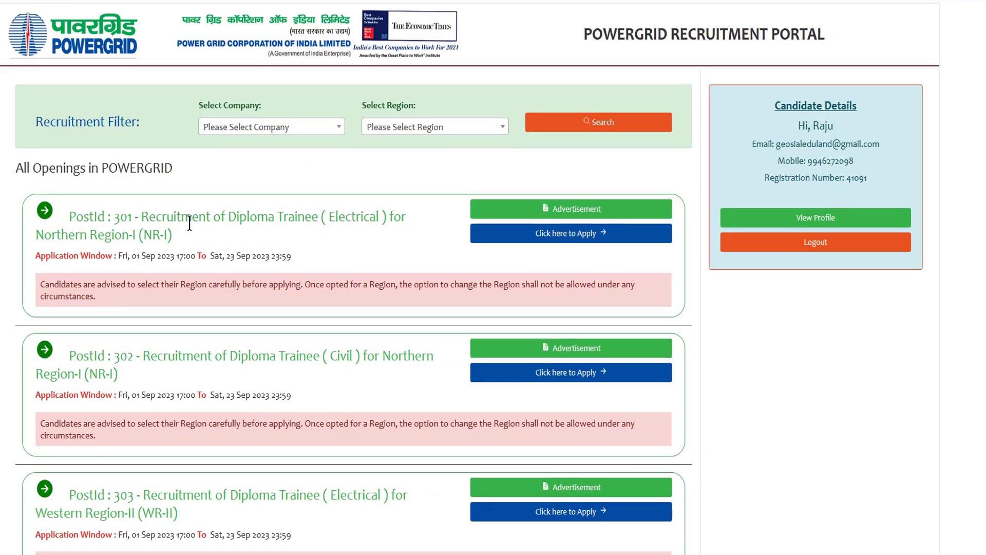
scroll(265, 334, down, 12)
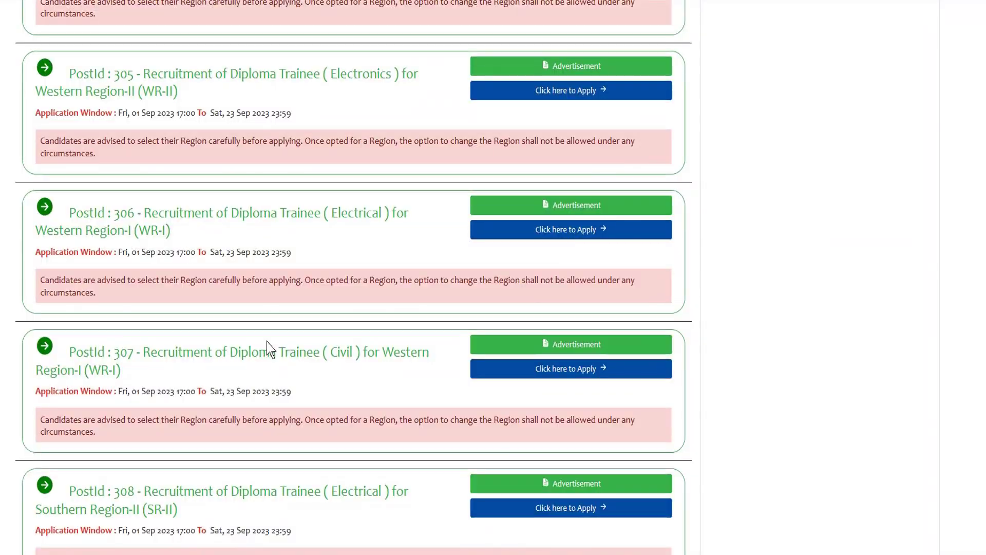
scroll(267, 342, down, 6)
scroll(271, 339, up, 14)
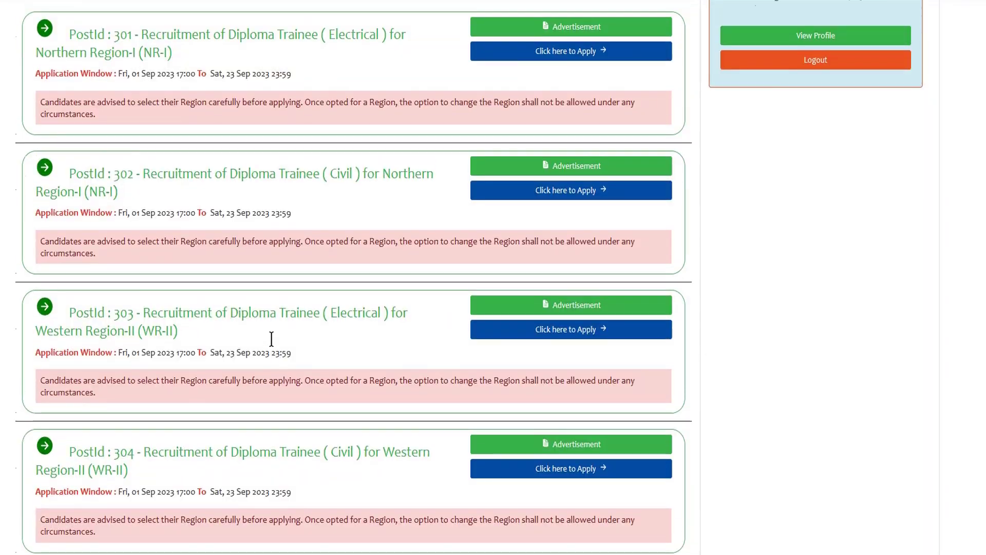
scroll(271, 339, up, 3)
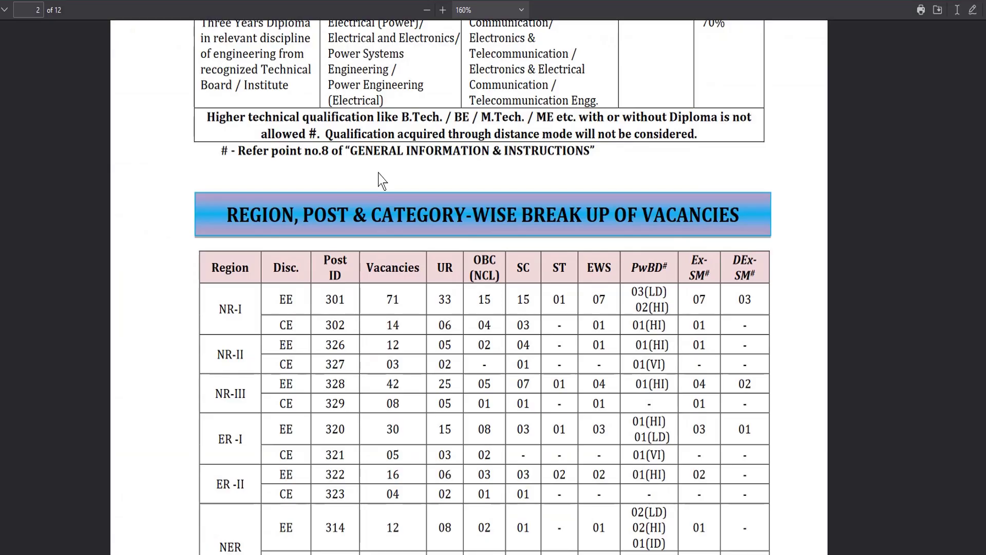
- In the advertisement's vacancies table, highlight post 308 and the SR-II region label
scroll(360, 353, up, 1)
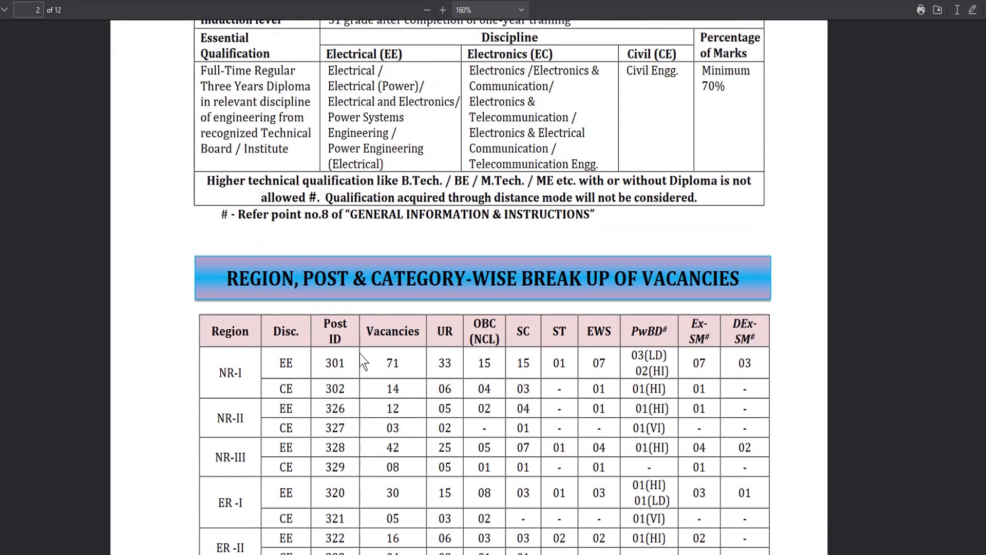
scroll(320, 335, down, 2)
scroll(320, 335, up, 2)
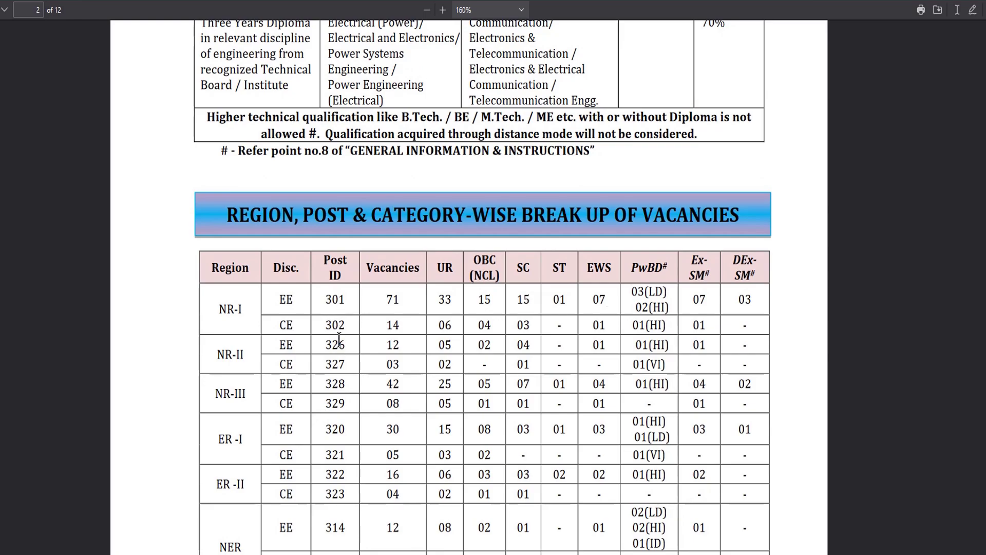
scroll(339, 343, down, 3)
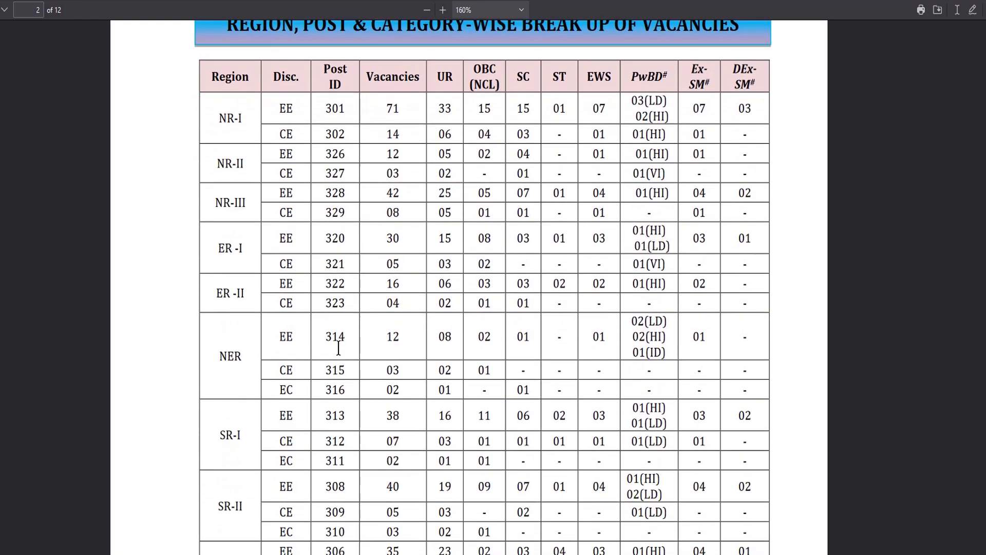
scroll(338, 348, up, 1)
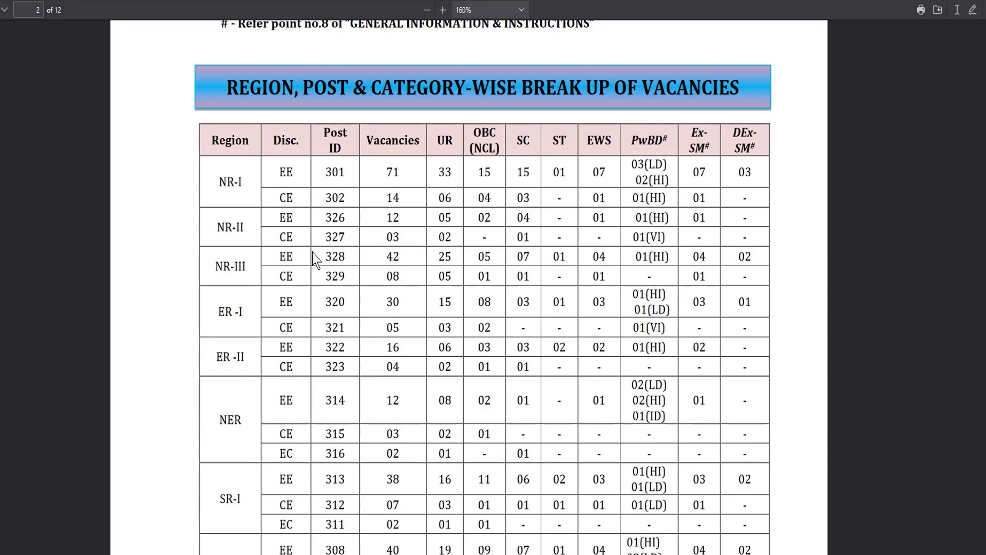
scroll(303, 318, down, 5)
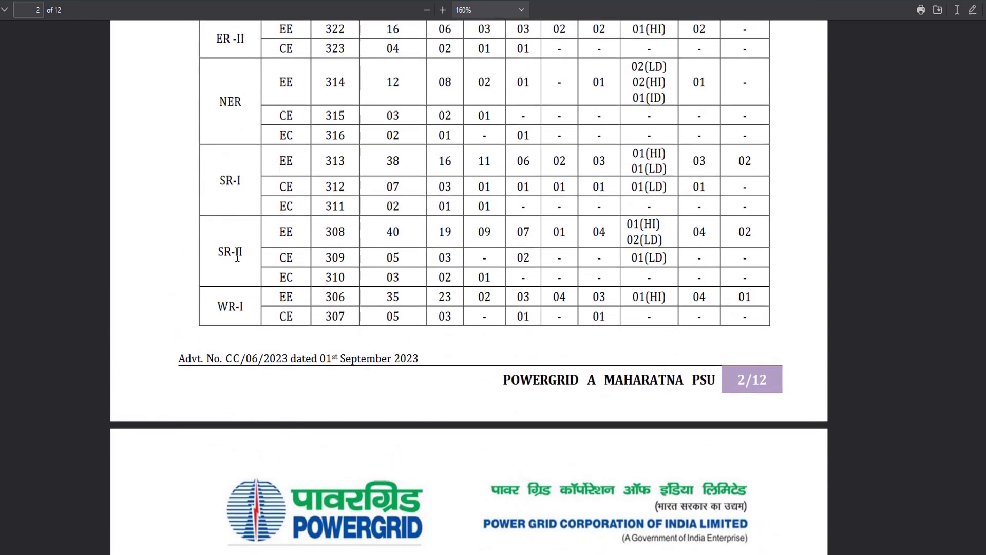
scroll(360, 262, up, 1)
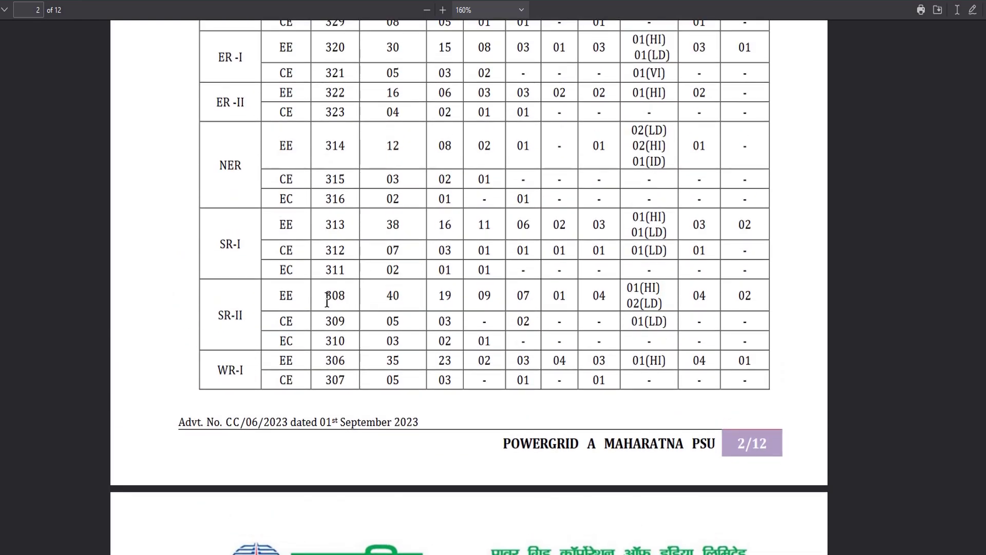
drag(331, 298, 339, 347)
click(344, 346)
drag(332, 342, 340, 342)
click(342, 342)
drag(224, 315, 241, 315)
click(255, 315)
- In the regions table, highlight the Southern Region-II row showing Kerala
scroll(469, 432, down, 15)
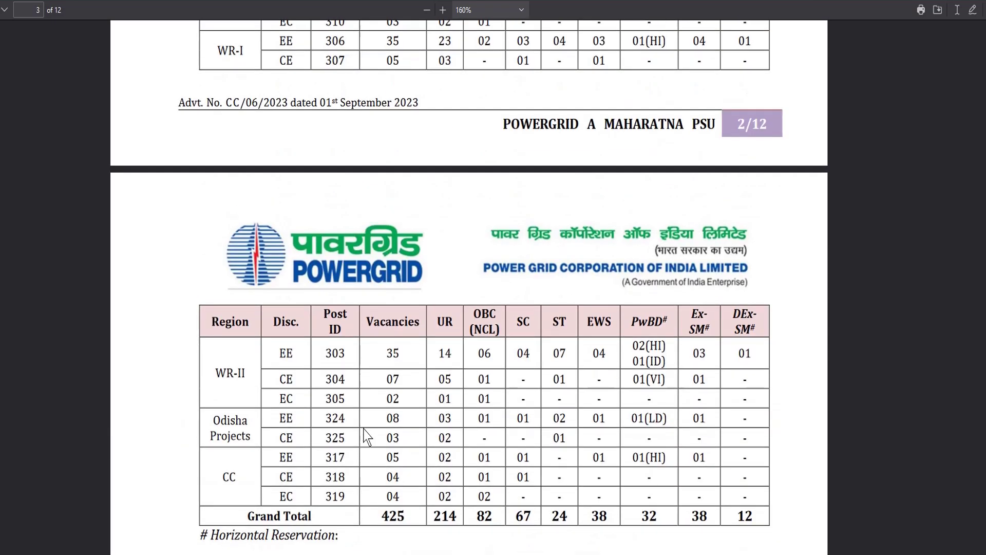
scroll(360, 424, up, 5)
scroll(359, 423, down, 3)
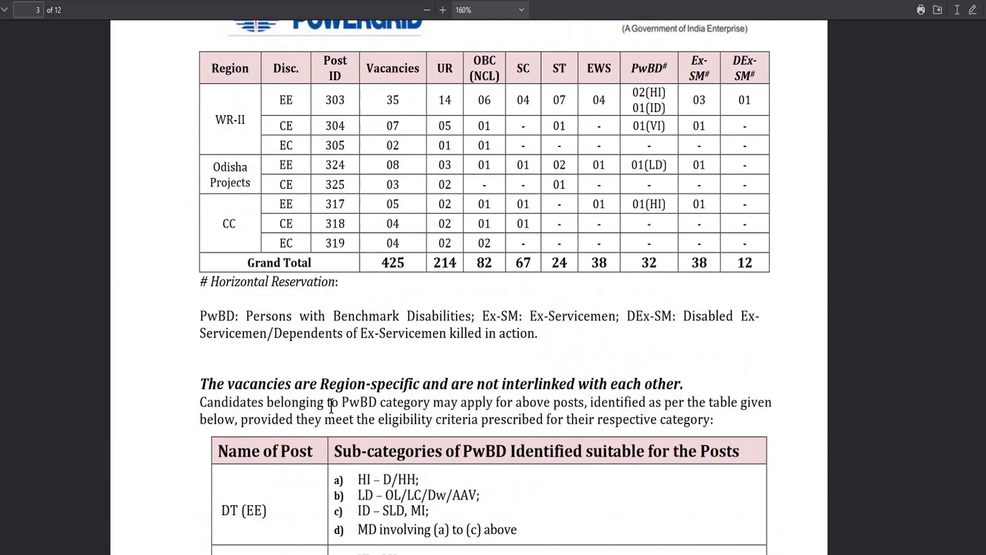
scroll(360, 424, up, 12)
scroll(334, 392, up, 10)
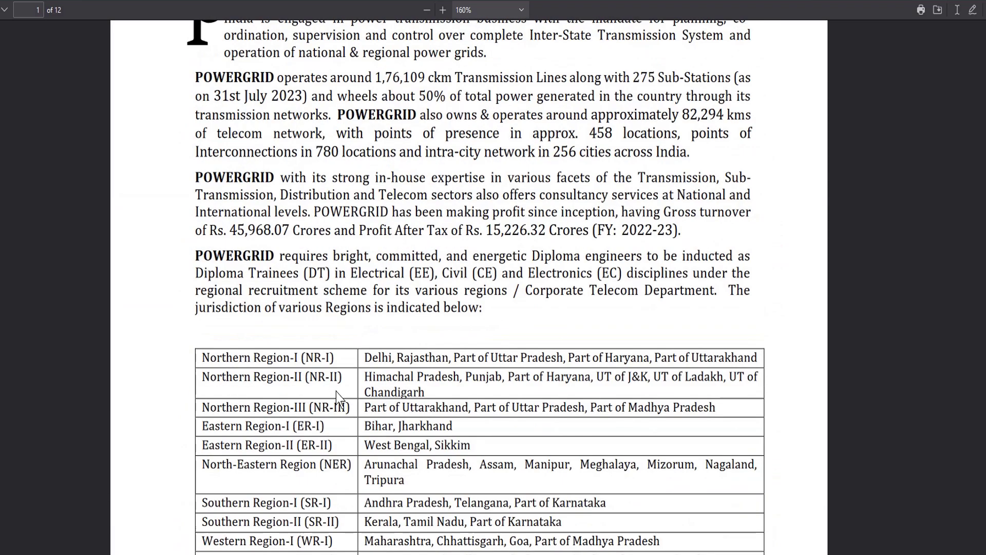
scroll(336, 393, down, 3)
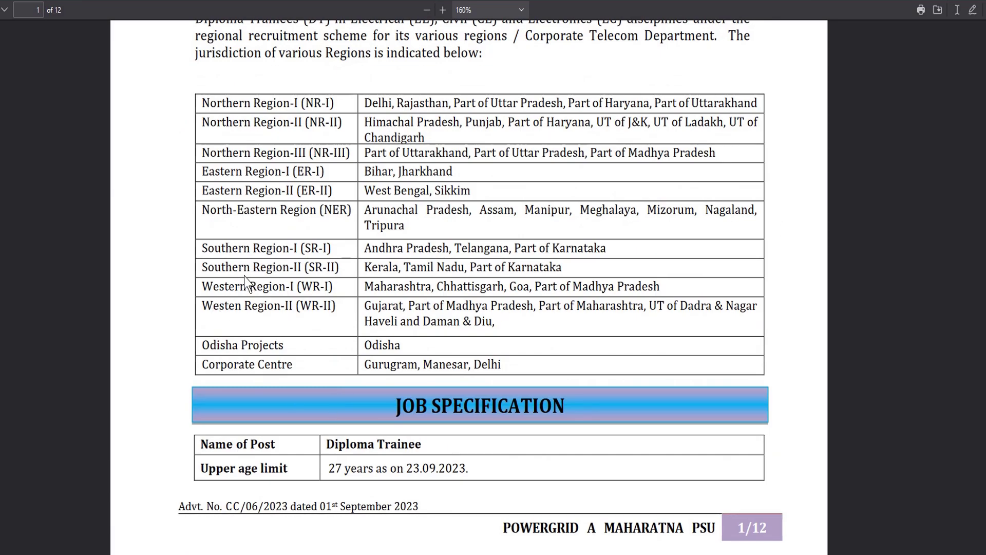
drag(206, 272, 402, 268)
click(451, 269)
click(397, 312)
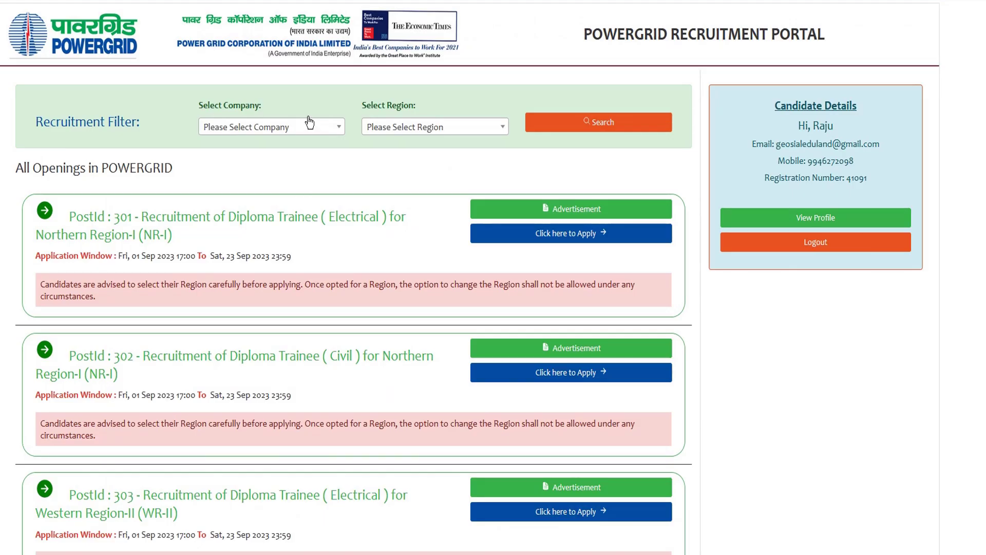
- Filter the openings by company POWERGRID and region SR-II Bengaluru
click(294, 127)
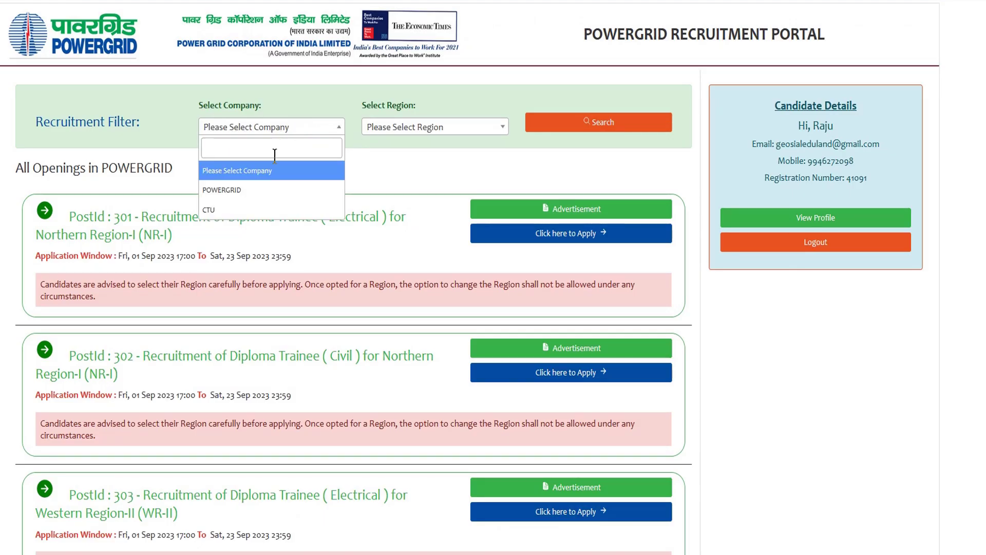
click(249, 191)
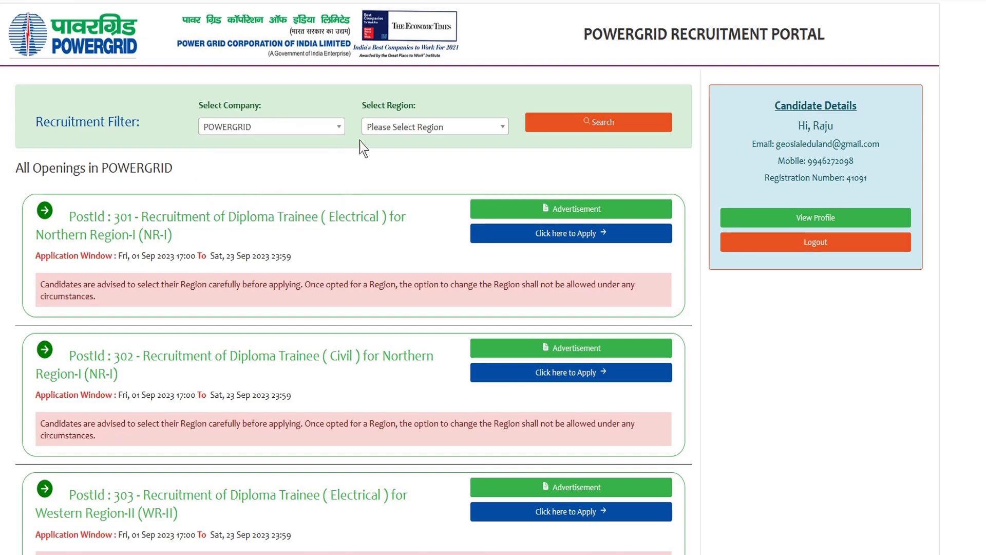
click(397, 128)
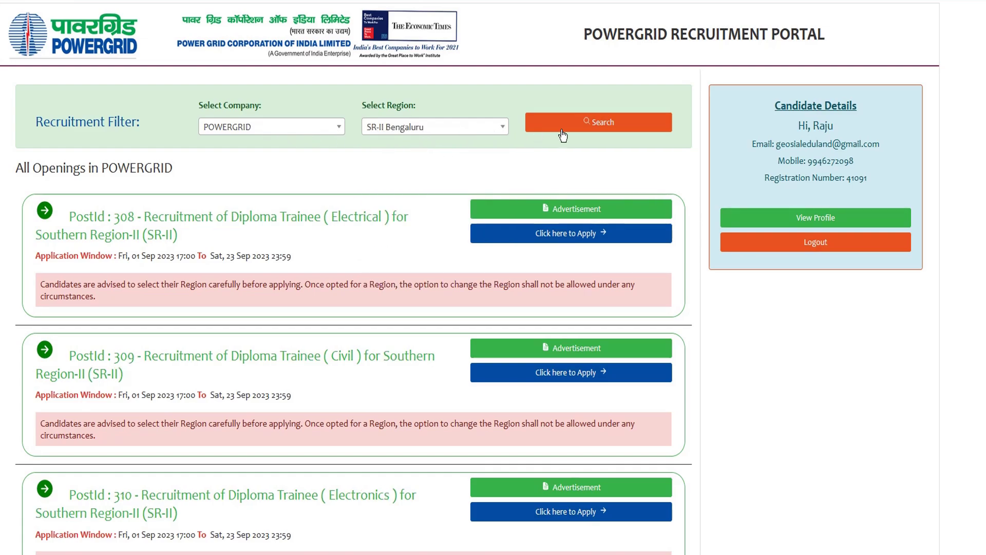
- Scroll the filtered results and highlight post numbers 308, 309 and 310
scroll(76, 244, down, 1)
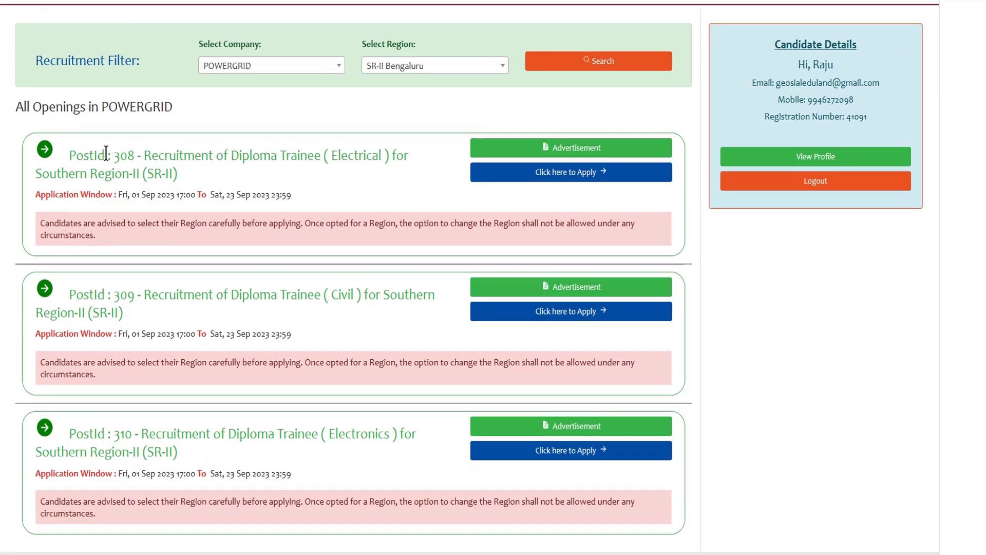
drag(113, 156, 130, 159)
drag(114, 295, 135, 296)
drag(113, 434, 149, 435)
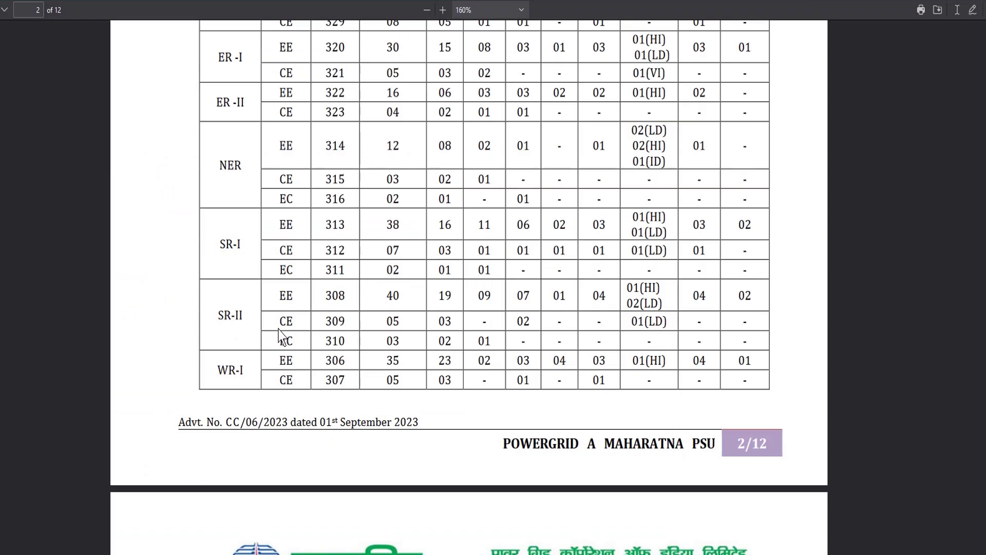
- In the advertisement's vacancy table, pick out the SR-II region and posts 308 and 309
drag(218, 315, 245, 315)
click(248, 324)
double_click(328, 294)
drag(325, 321, 350, 321)
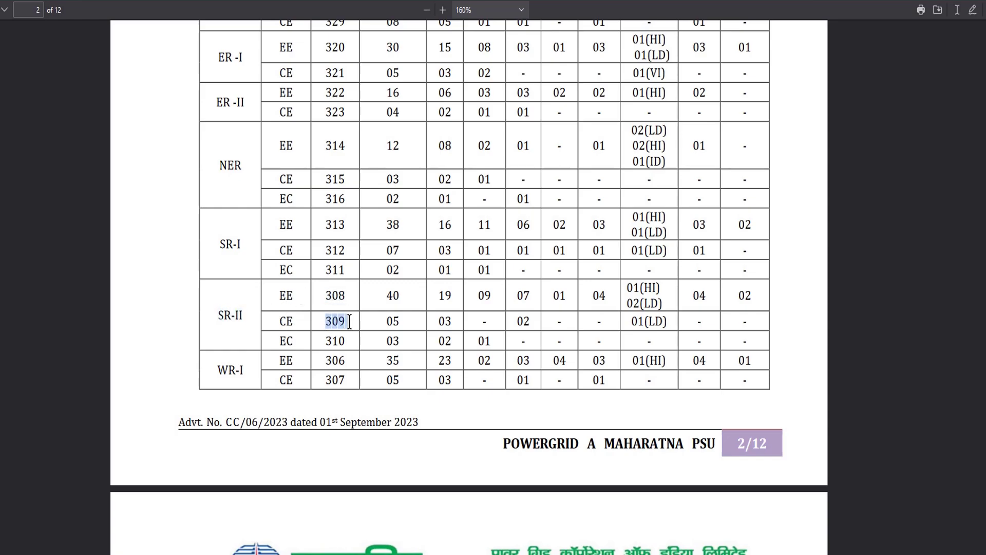
click(281, 303)
- Compare the EE, CE and EC disciplines listed for posts 308, 309 and 310
double_click(280, 298)
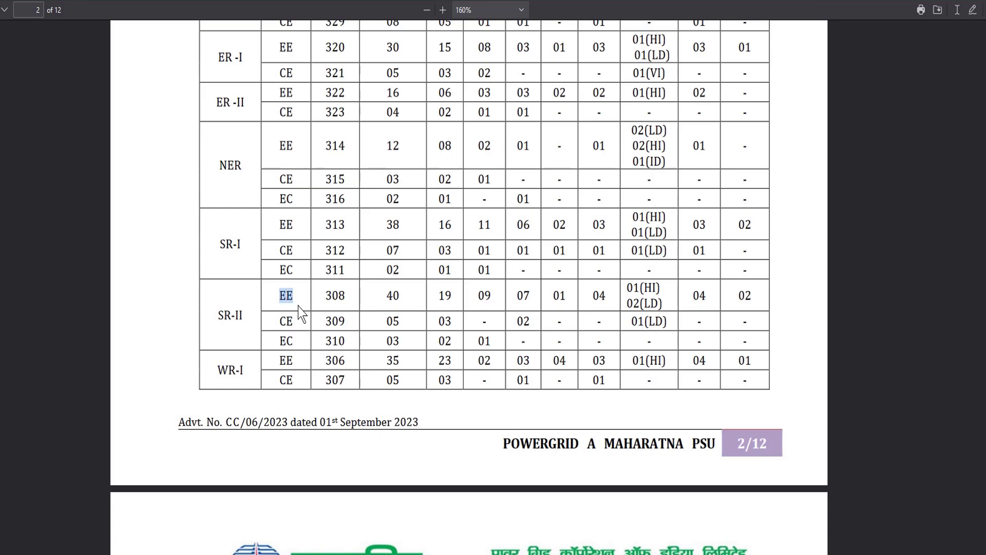
double_click(282, 321)
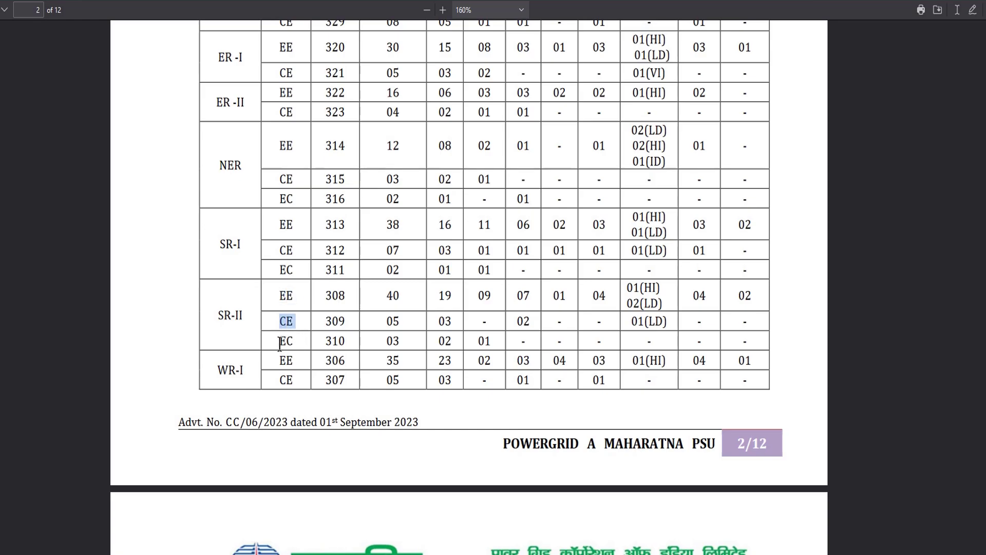
double_click(282, 341)
click(326, 353)
triple_click(337, 344)
click(339, 345)
double_click(335, 342)
click(338, 339)
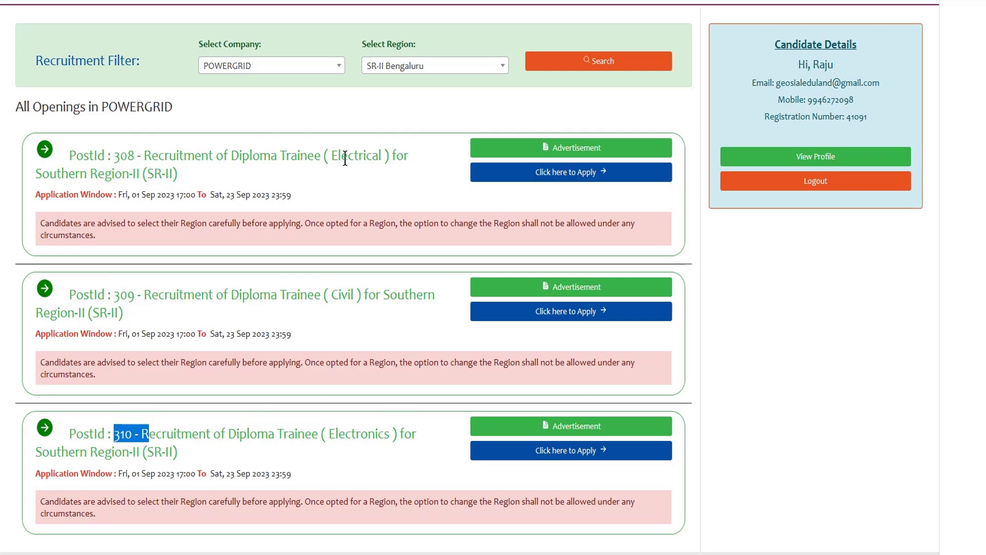
- Check post 308's closing date, Sat, 23 Sep 2023, and start its application
drag(339, 296, 361, 298)
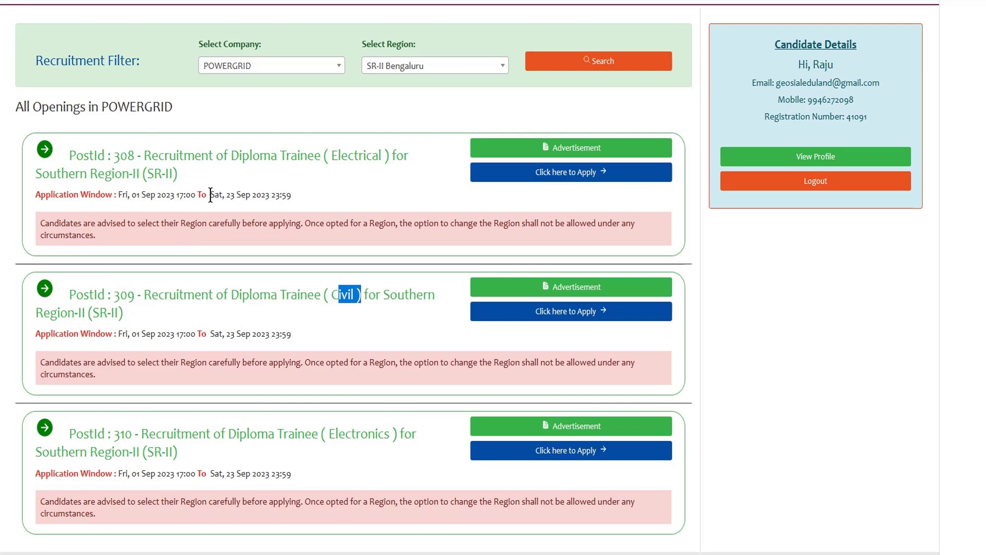
drag(210, 196, 270, 198)
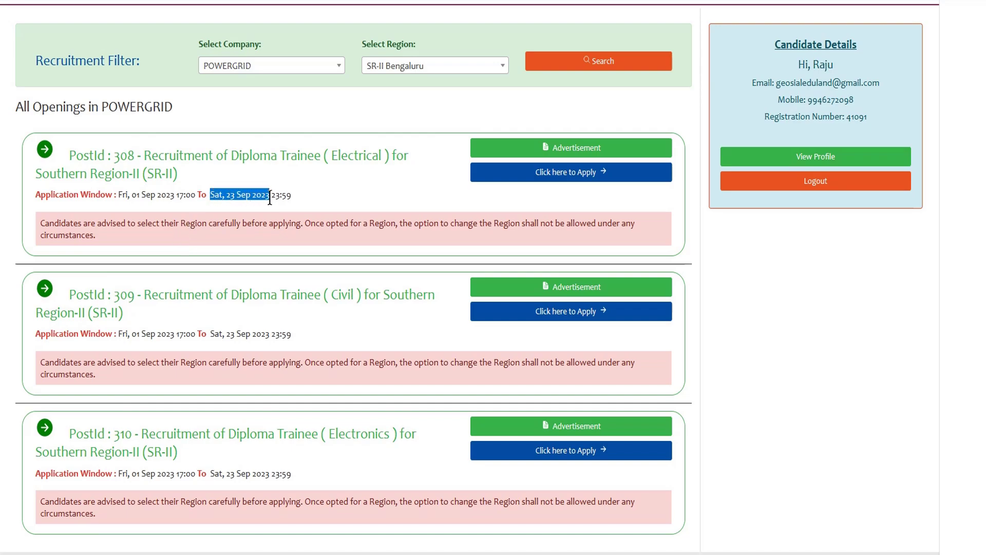
click(276, 199)
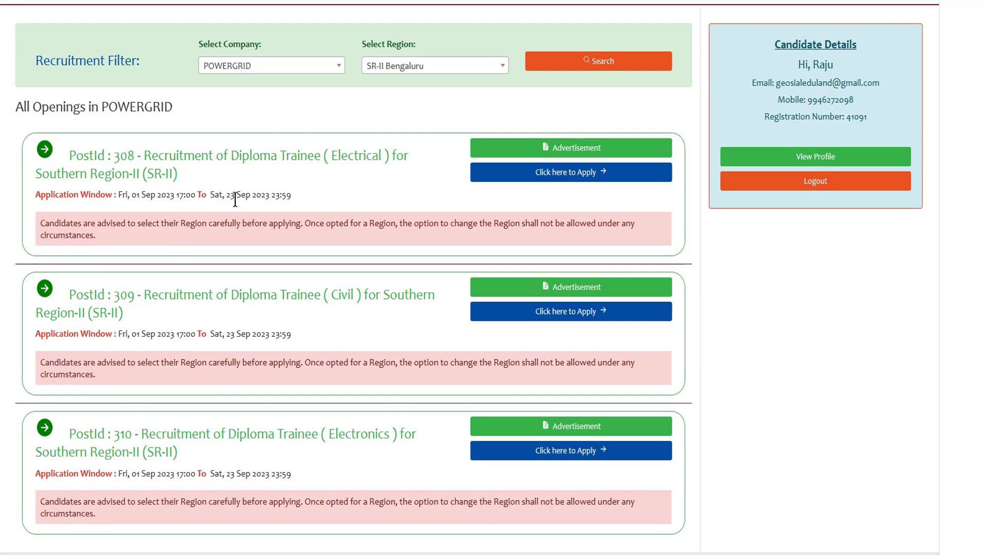
drag(234, 199, 277, 199)
click(277, 199)
click(561, 181)
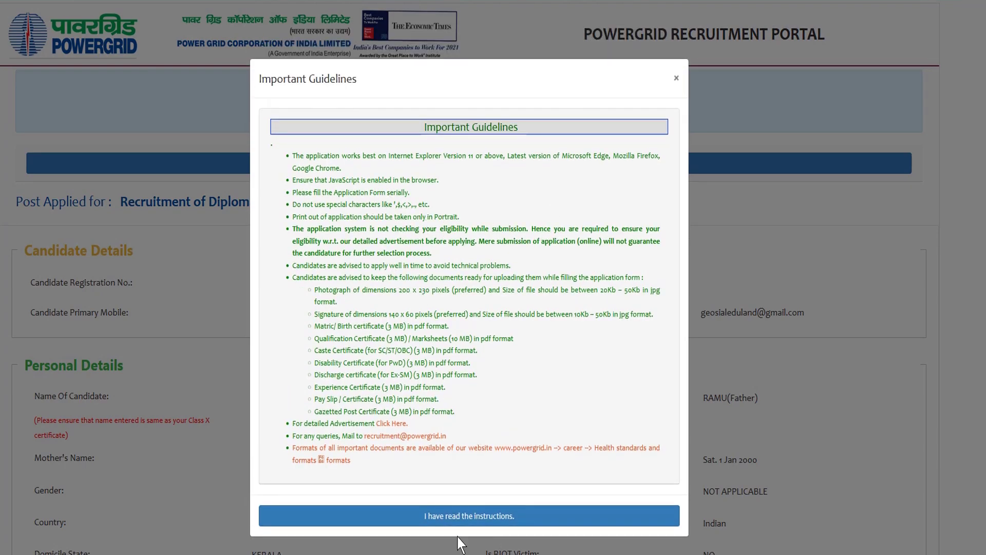
- Accept the Important Guidelines and set Category to General on the post 308 form
click(460, 516)
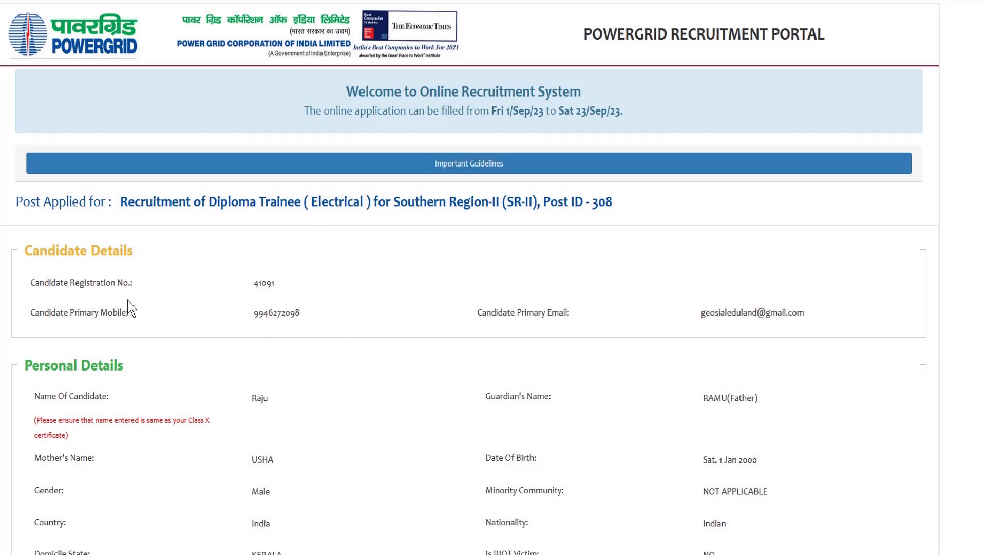
scroll(216, 251, down, 2)
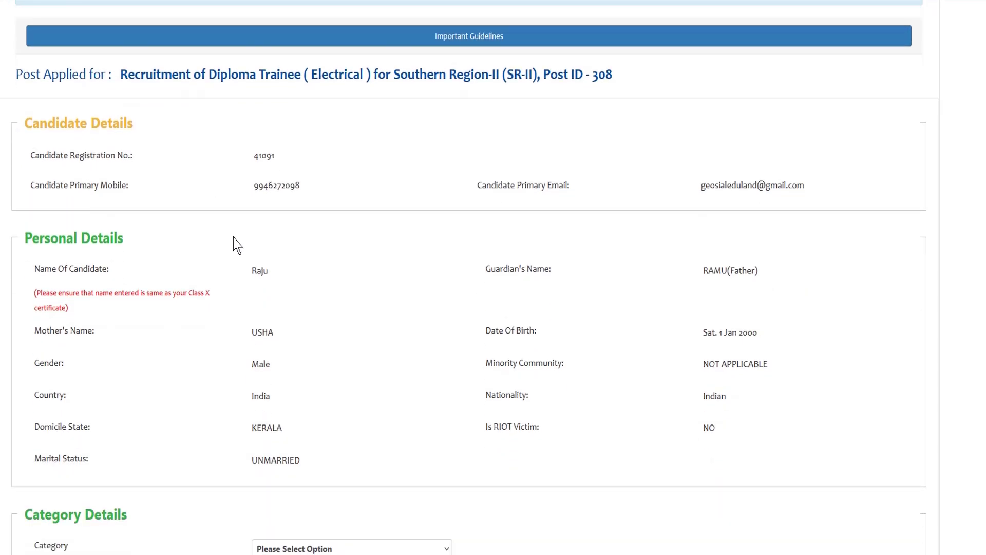
scroll(233, 239, down, 4)
scroll(346, 153, up, 1)
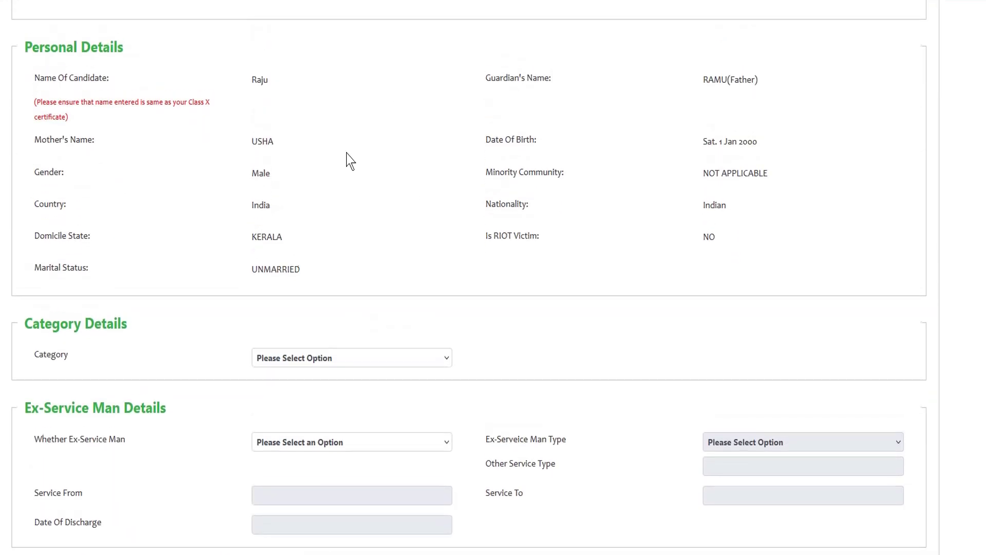
scroll(408, 299, down, 1)
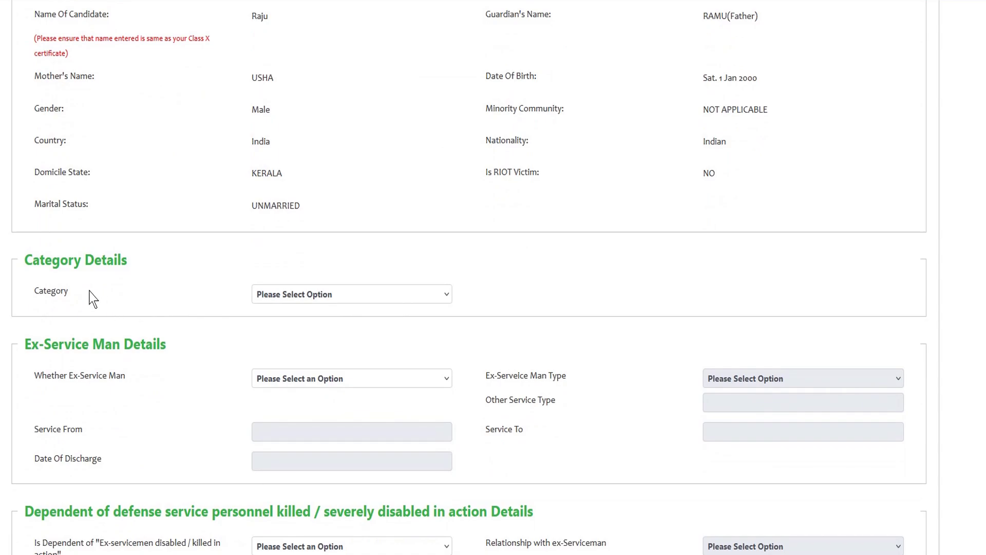
click(346, 298)
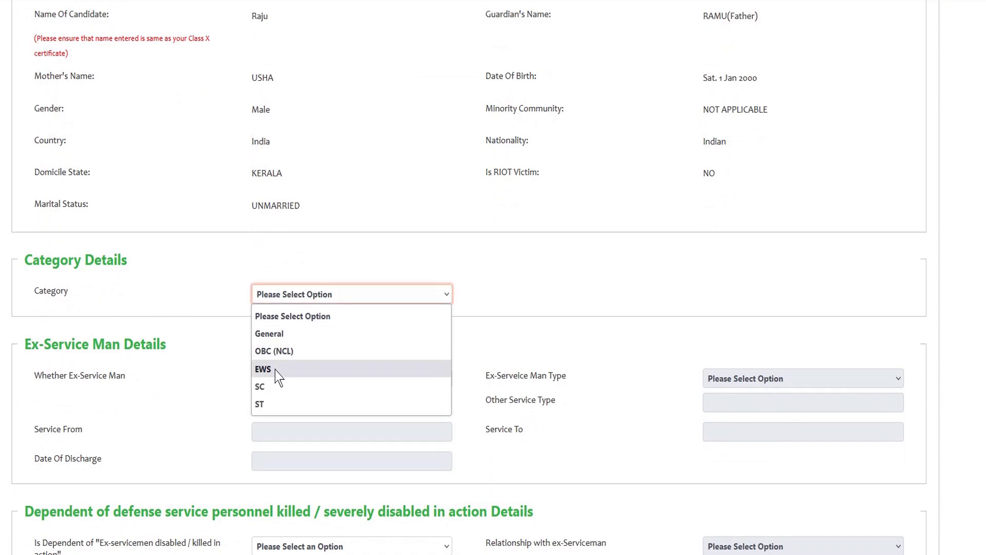
click(276, 337)
- Answer NO to Whether Ex-Service Man
scroll(338, 319, down, 2)
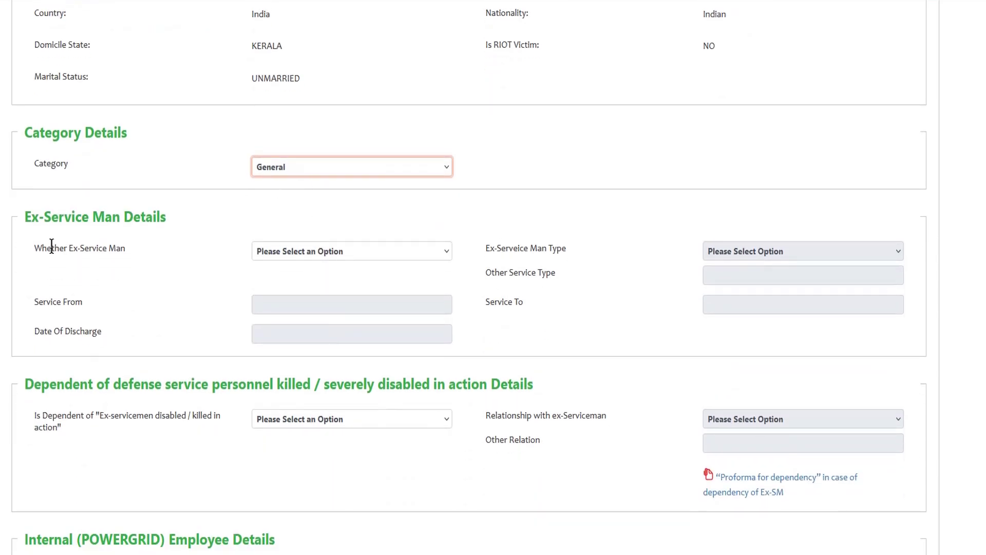
click(362, 252)
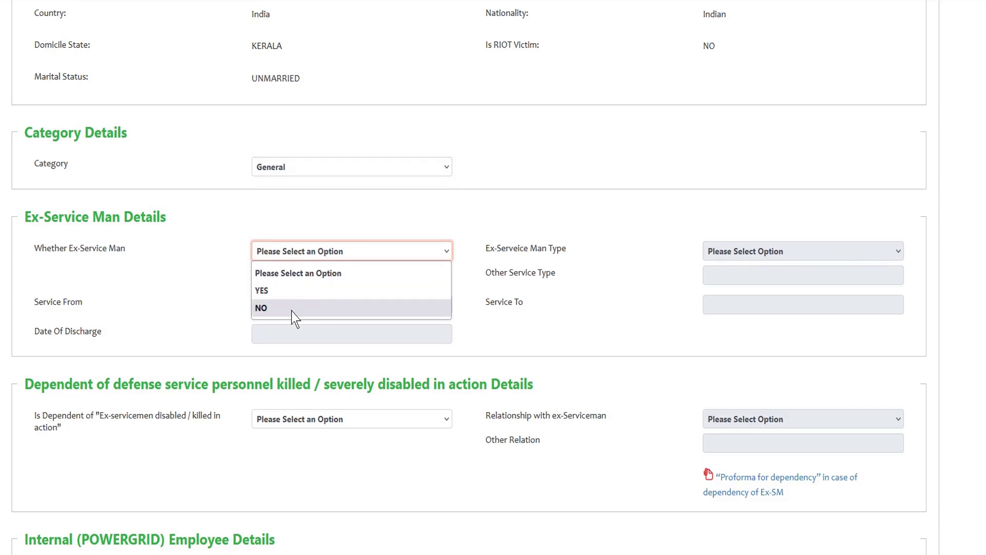
click(270, 308)
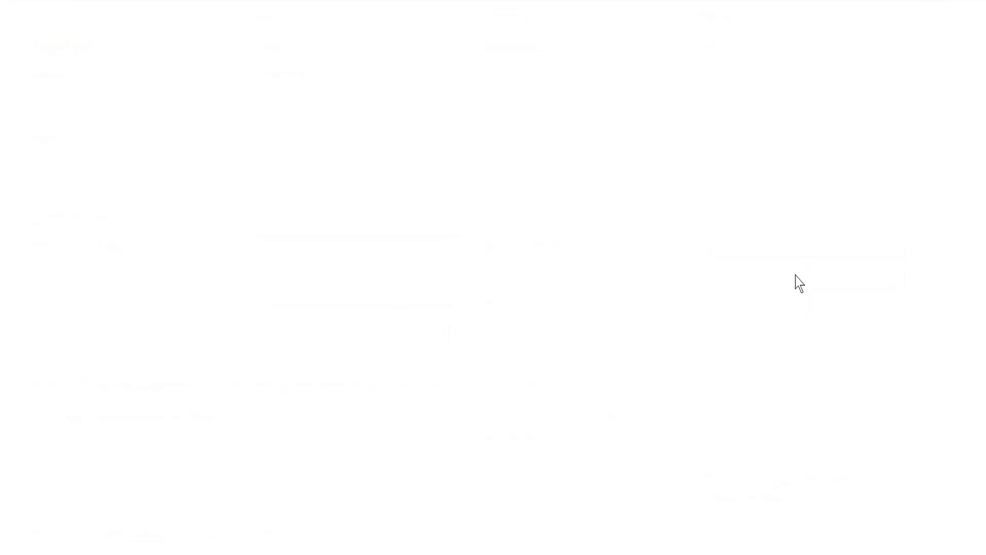
scroll(355, 253, down, 1)
scroll(565, 241, down, 2)
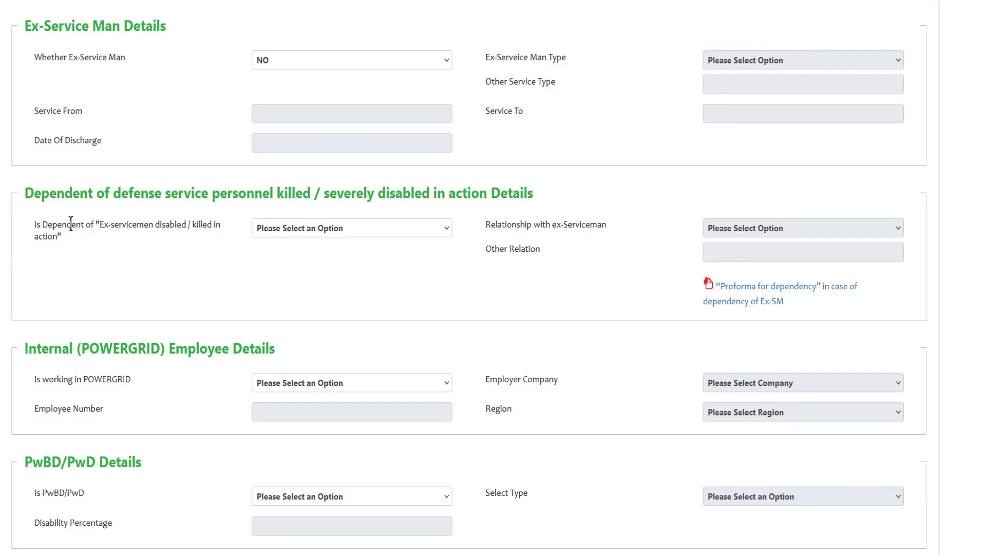
- Set Is Dependent, Is working in POWERGRID and Is PwBD/PwD all to NO
click(329, 230)
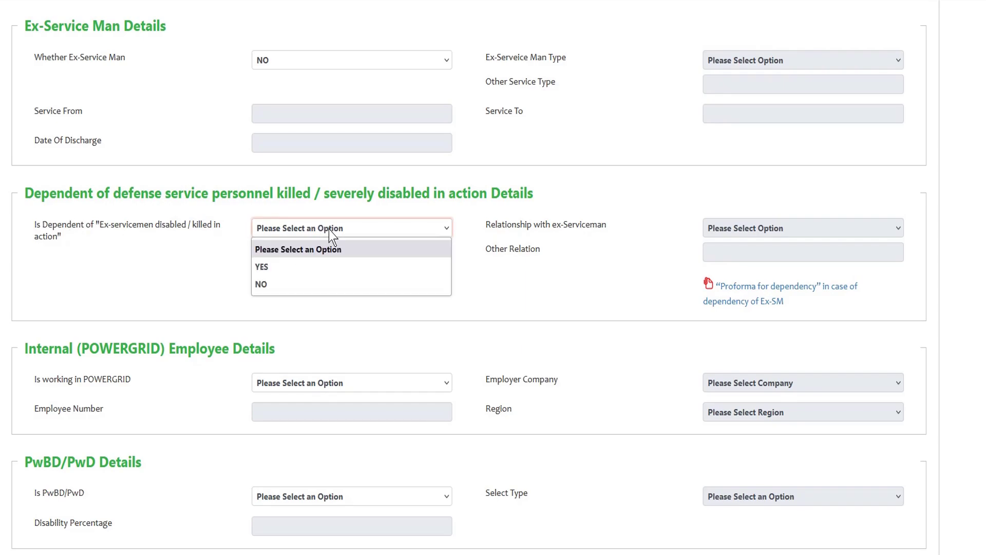
click(276, 285)
scroll(496, 294, down, 3)
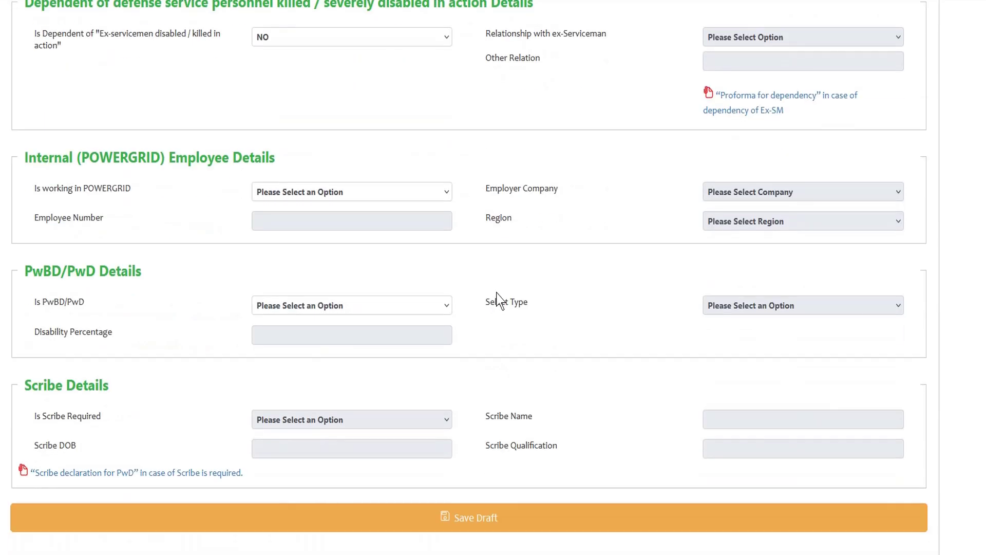
scroll(385, 234, up, 2)
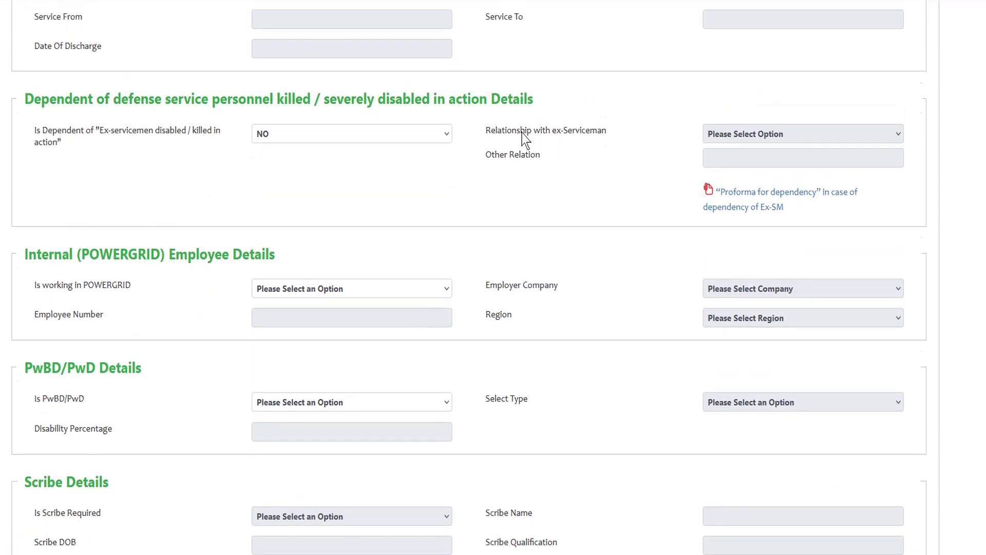
scroll(440, 261, down, 2)
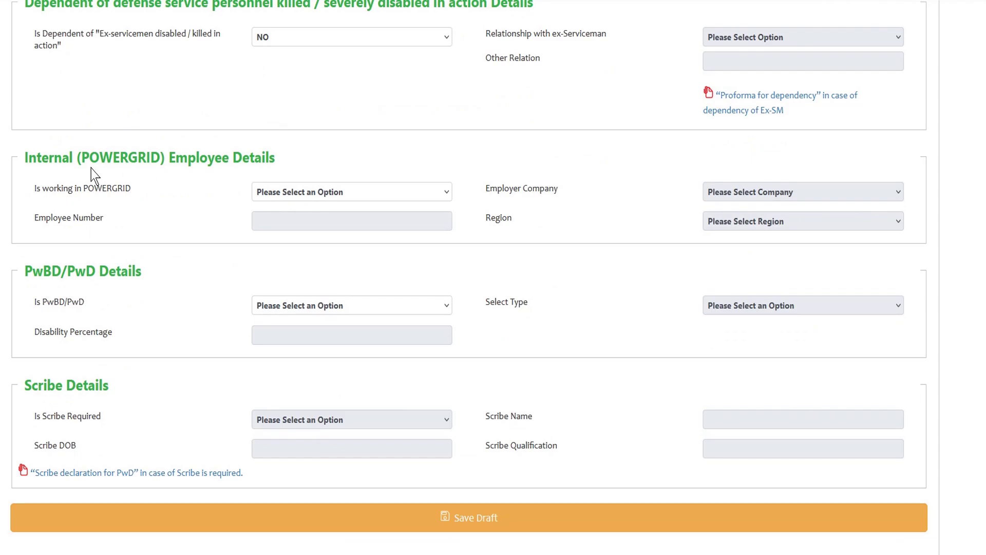
click(322, 198)
click(283, 249)
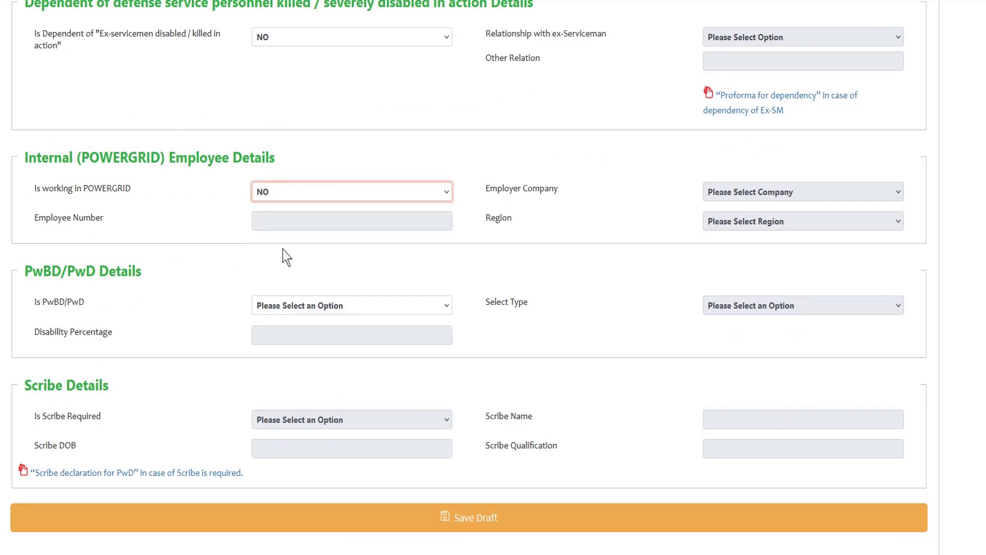
scroll(283, 247, down, 2)
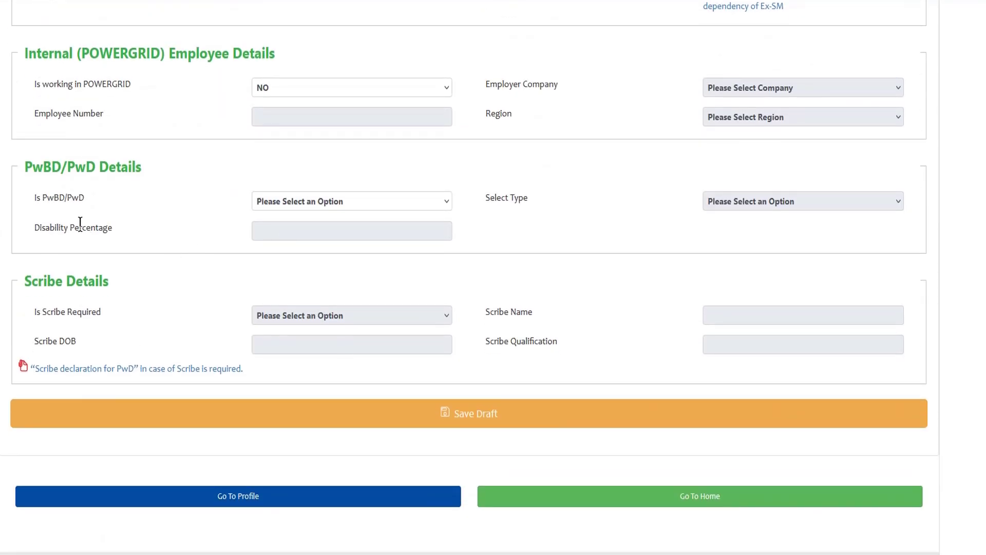
click(368, 202)
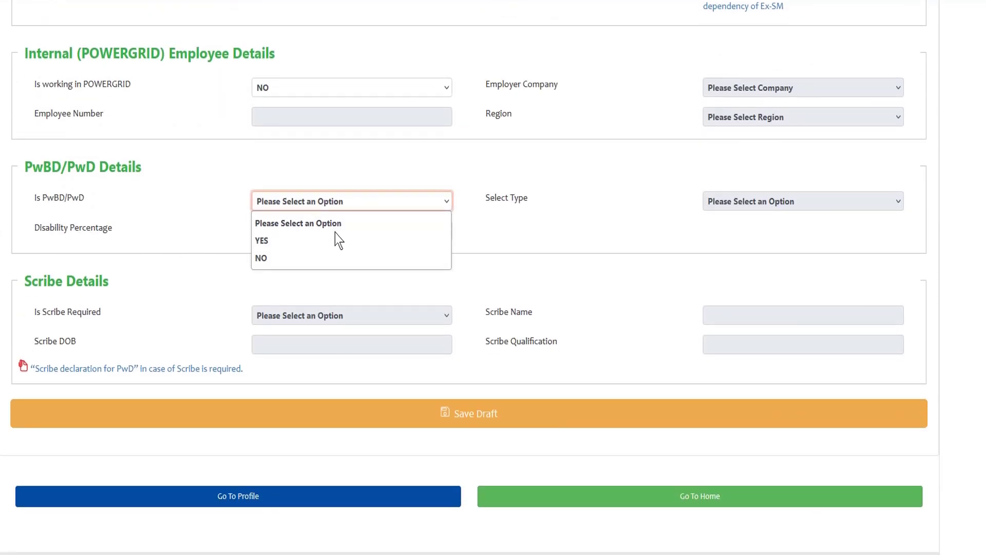
click(277, 256)
click(281, 261)
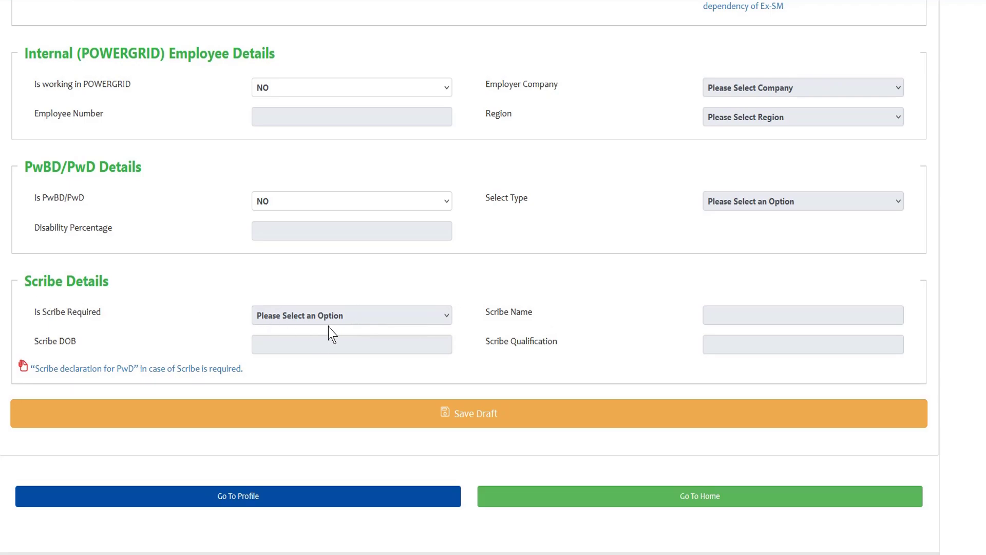
- Save the post 308 application as a draft and scroll down to the section links
drag(36, 287, 63, 287)
click(236, 314)
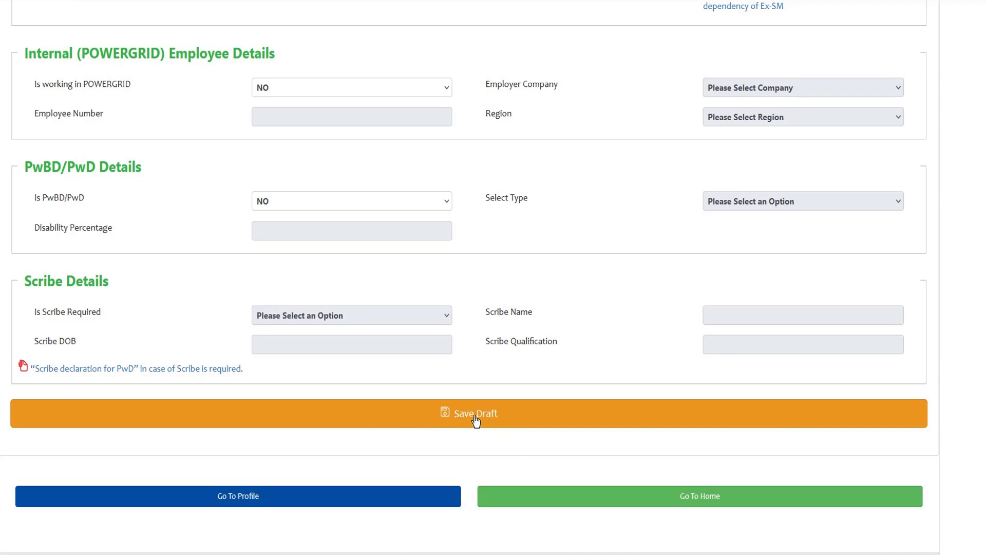
click(456, 423)
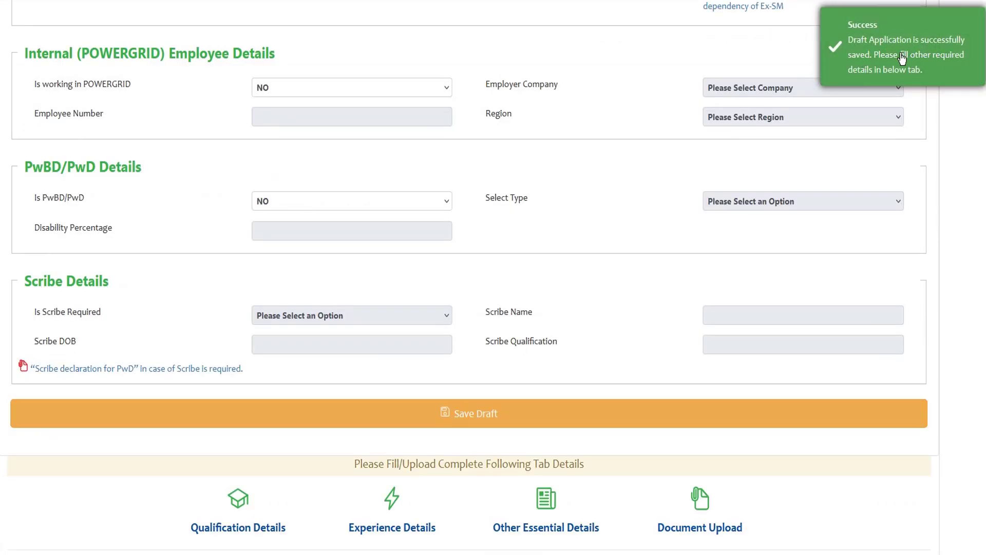
scroll(618, 237, down, 2)
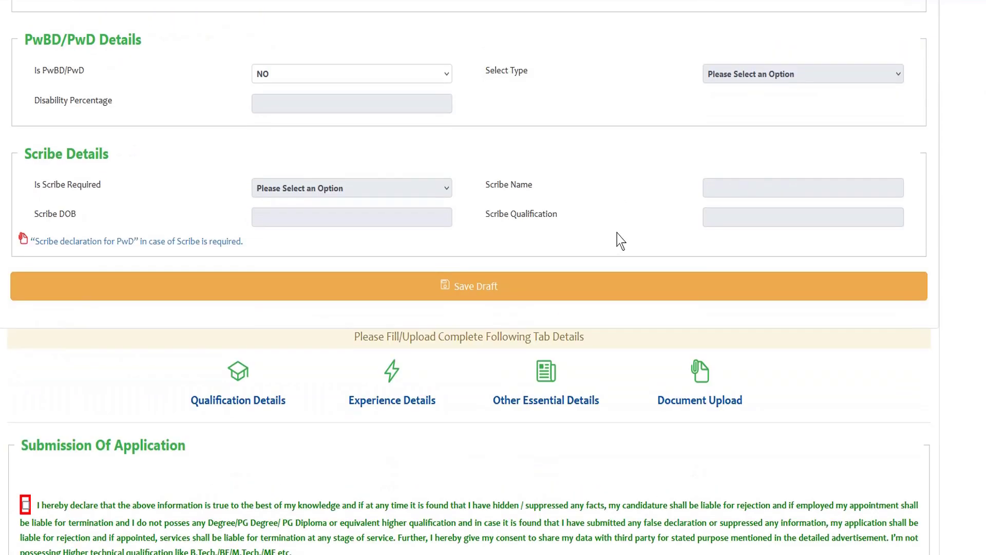
scroll(619, 235, up, 5)
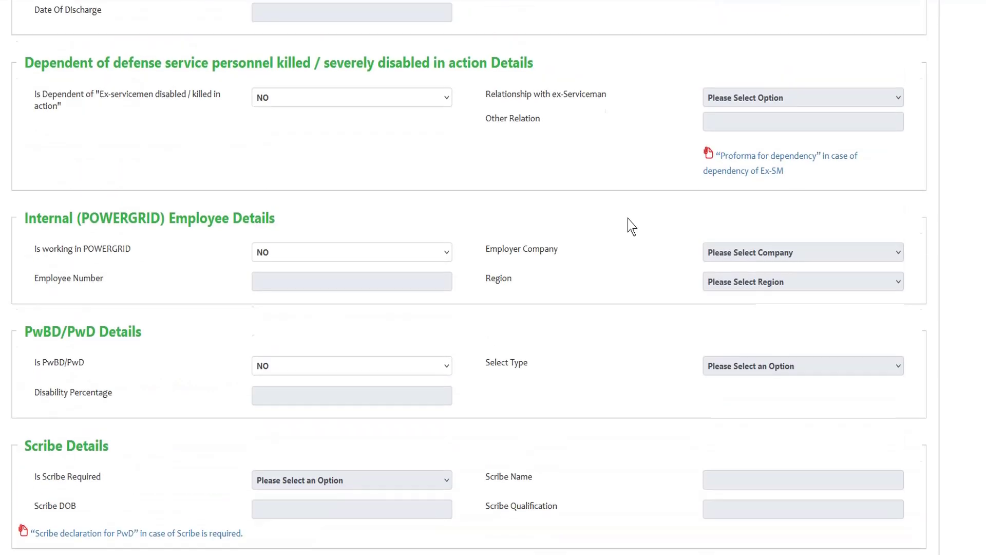
scroll(359, 214, down, 7)
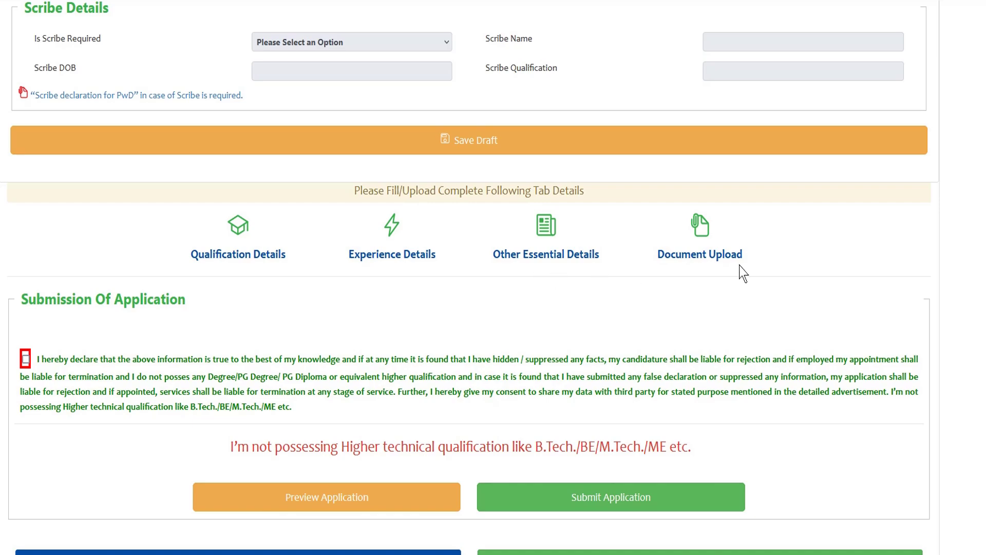
scroll(668, 263, down, 1)
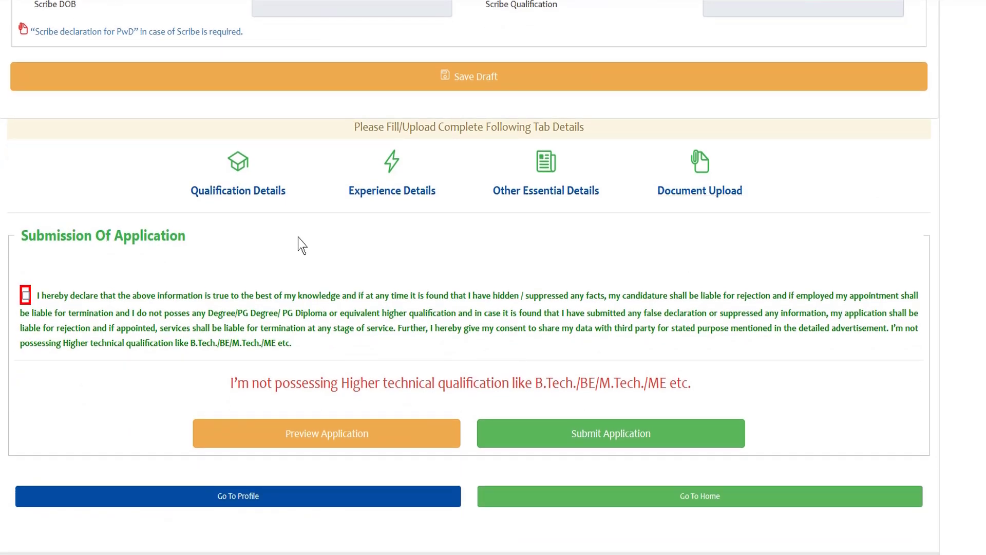
scroll(301, 242, up, 1)
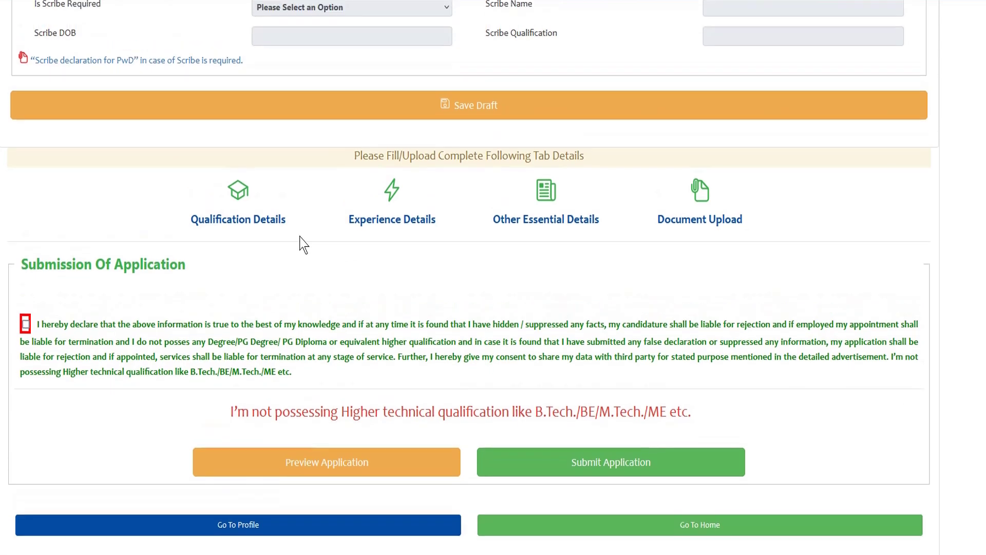
scroll(303, 244, down, 1)
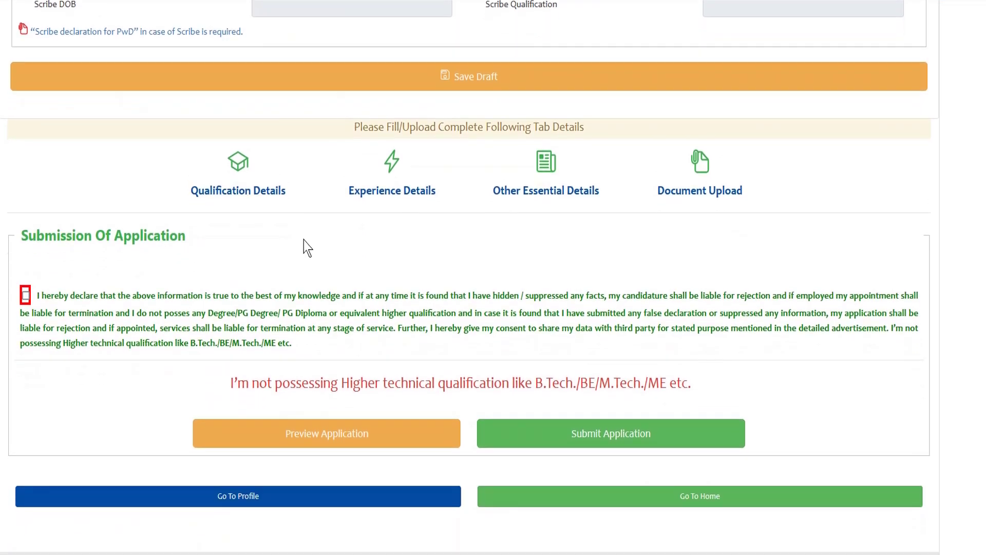
- Start a new qualification with group 1 and type Diploma in Electrical Engineering
click(244, 197)
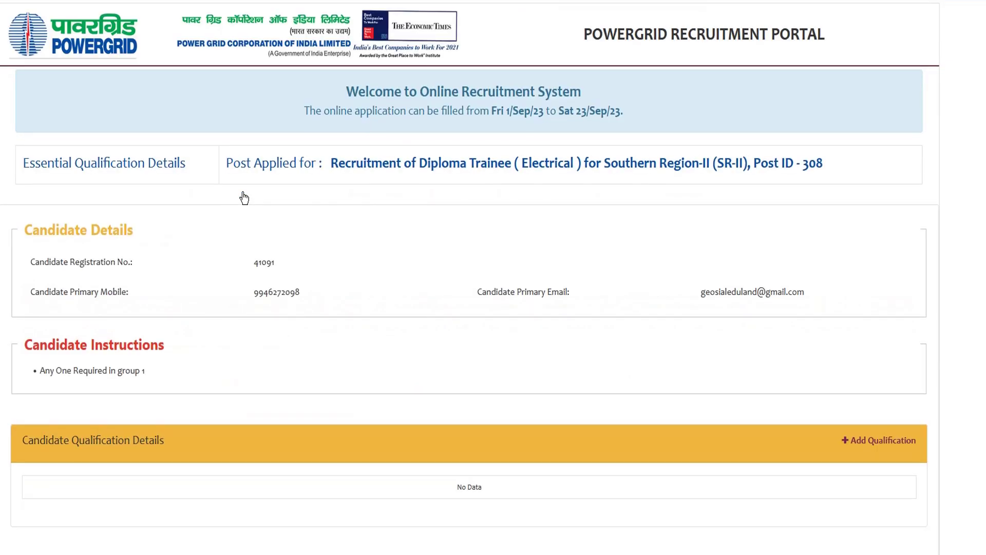
scroll(322, 264, down, 4)
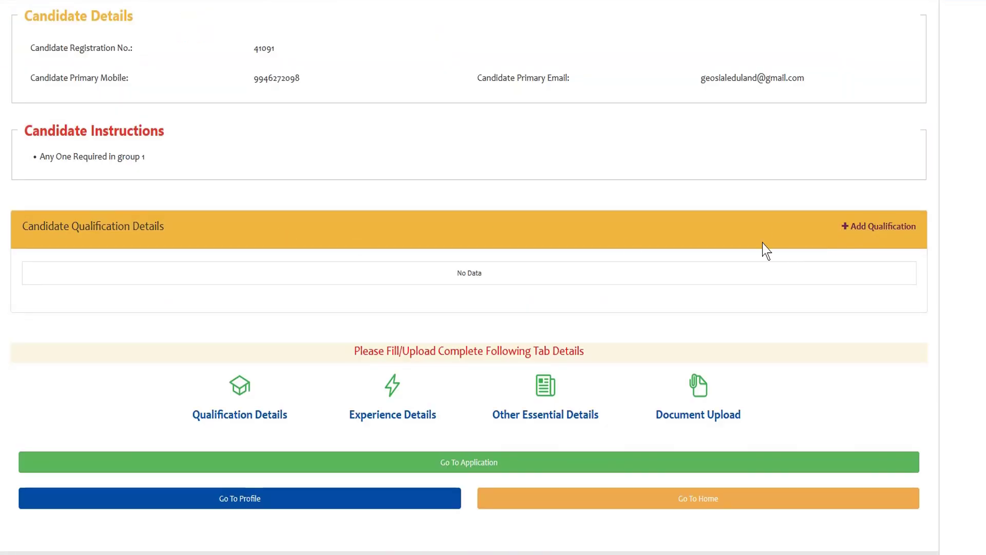
click(873, 231)
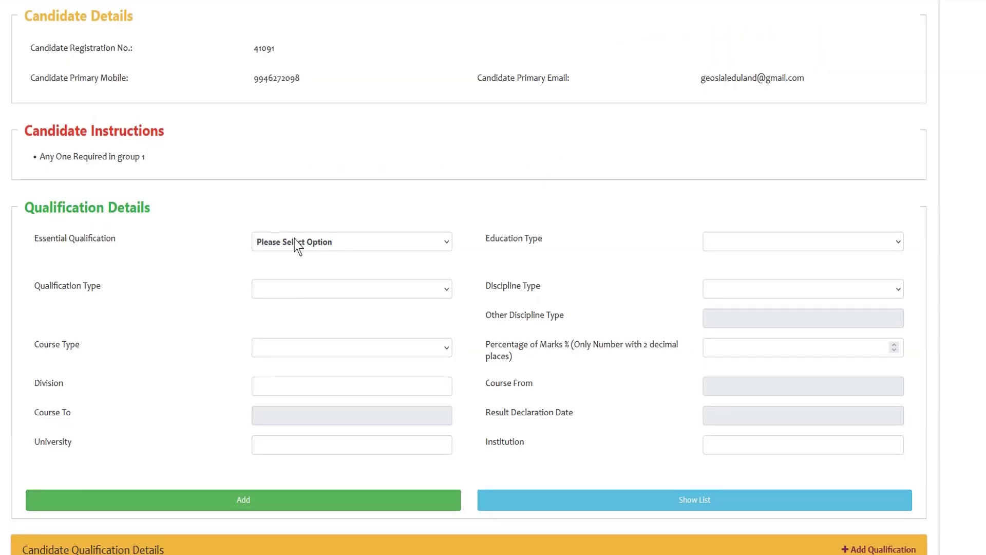
scroll(392, 230, down, 1)
click(358, 181)
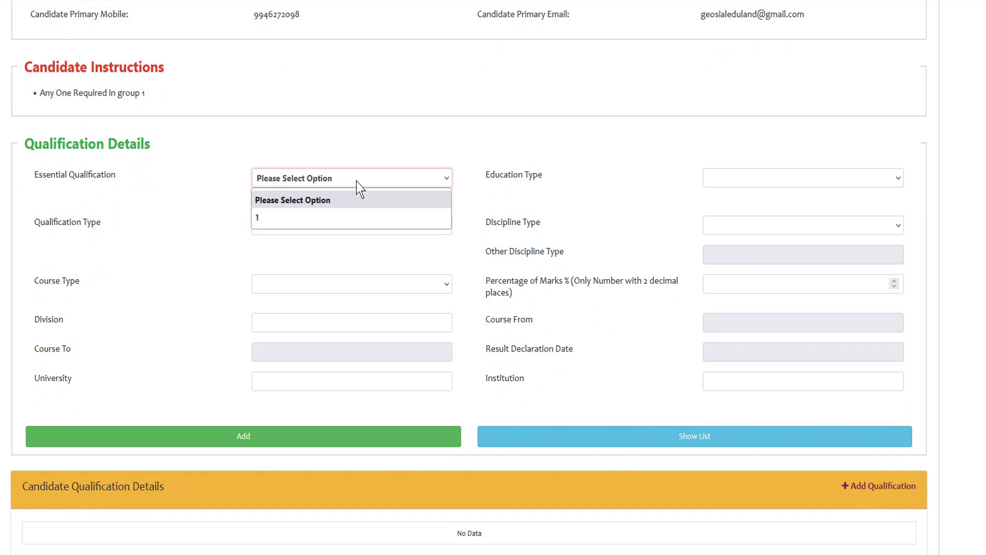
click(307, 217)
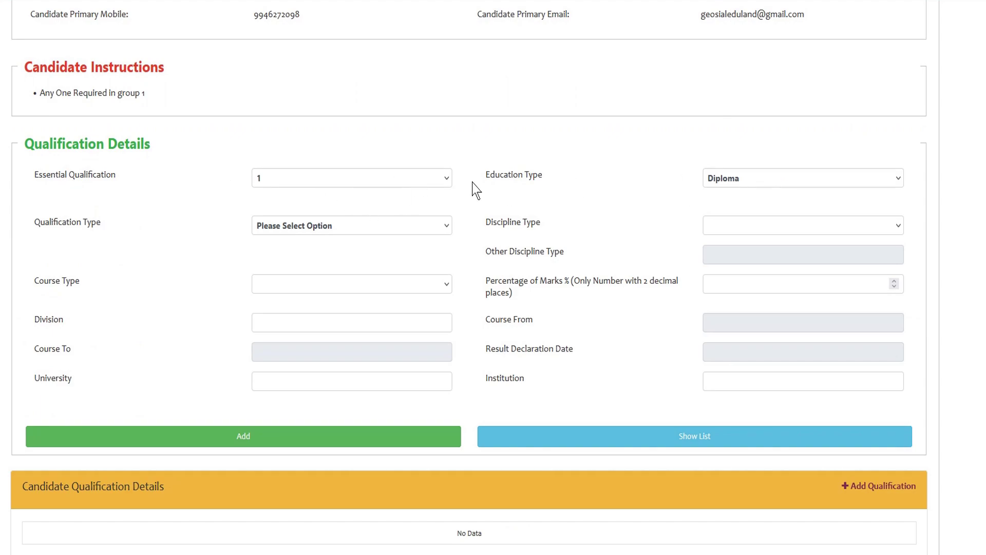
click(311, 230)
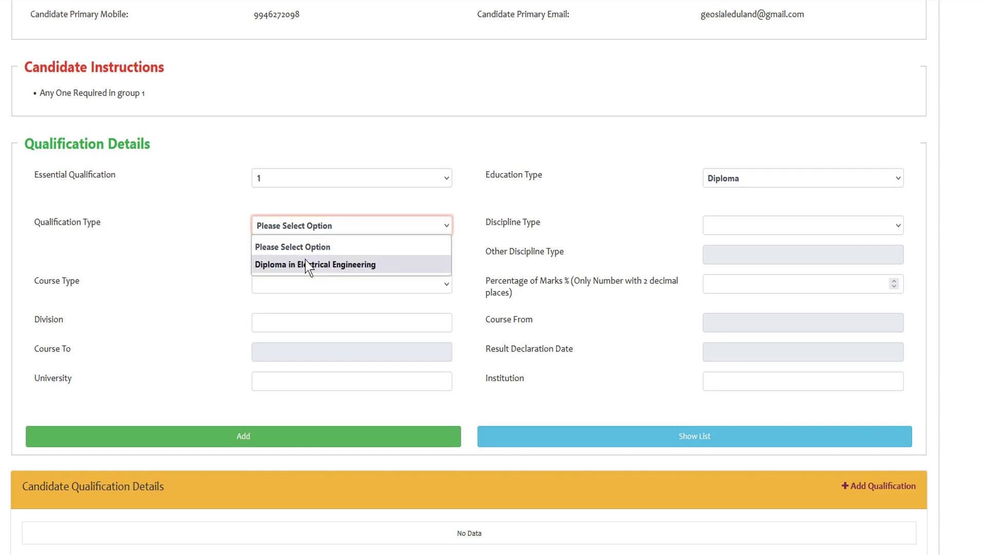
click(337, 267)
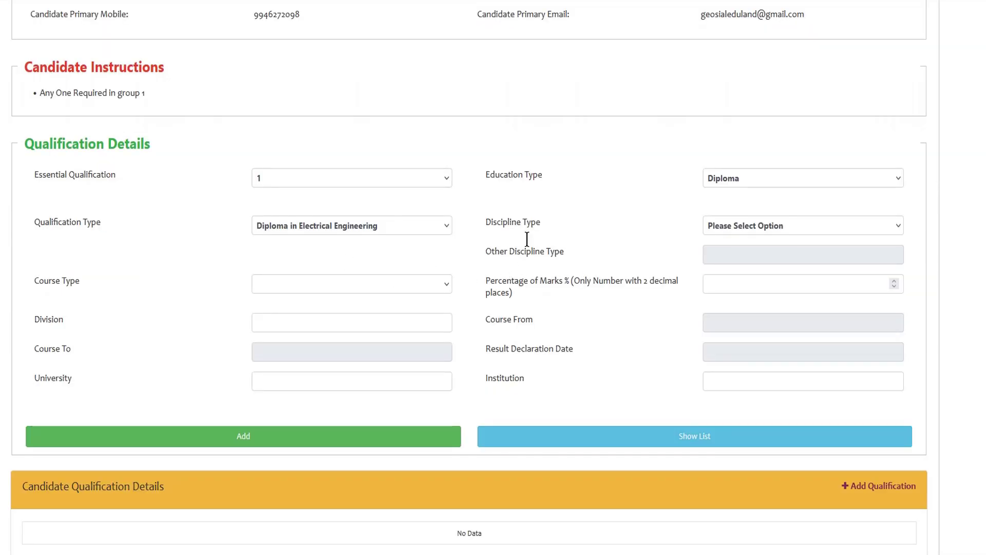
- Set Electrical discipline, Full Time course, 88 percent marks and FIRST division
click(739, 225)
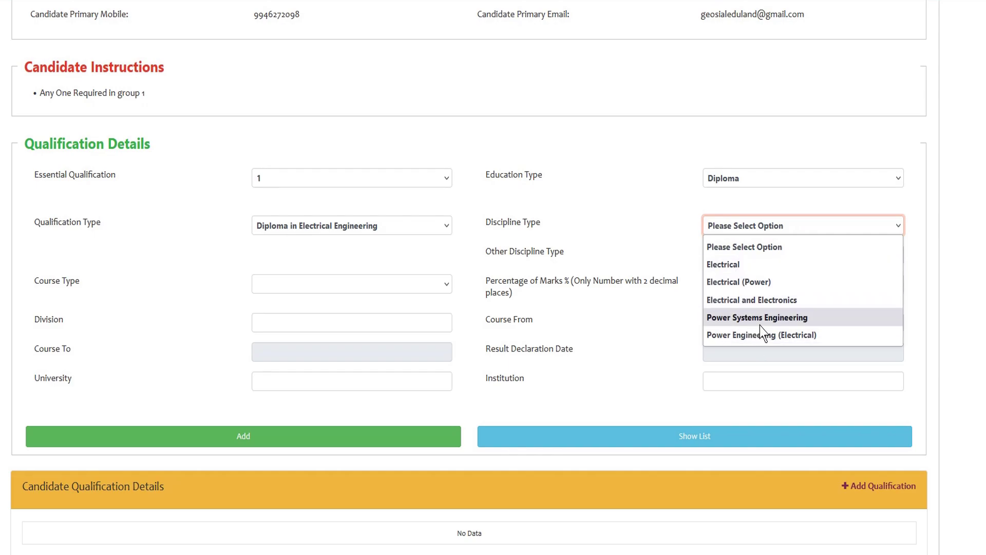
click(729, 267)
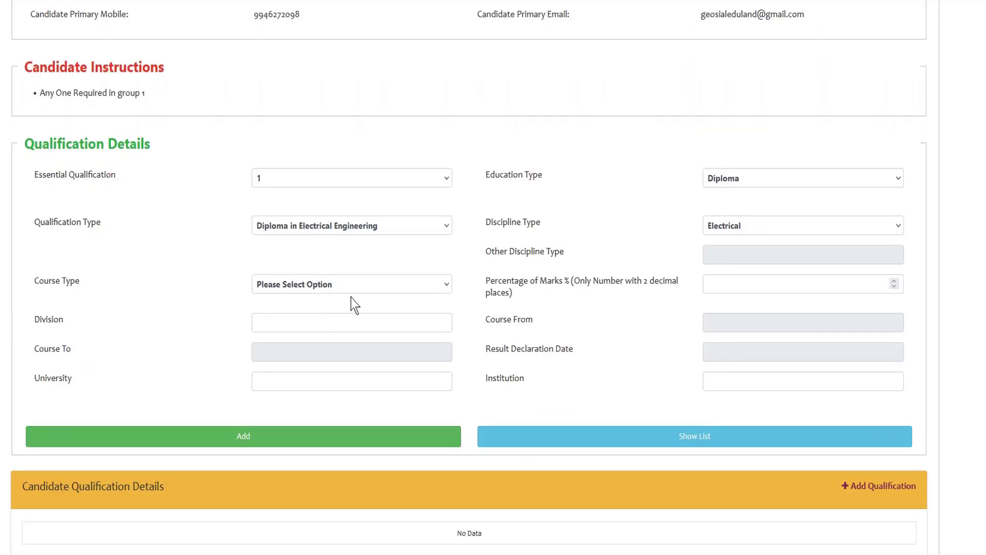
click(325, 291)
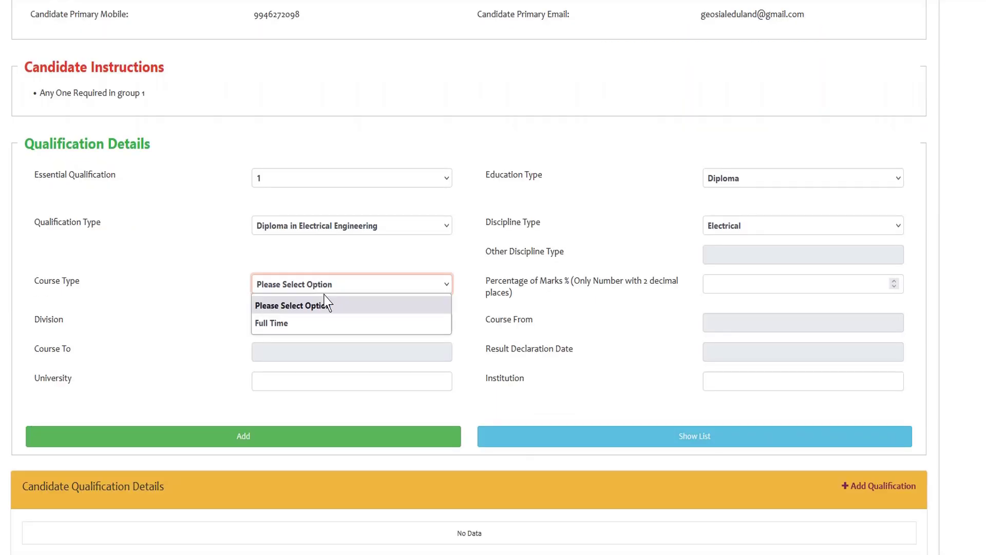
click(298, 325)
key(Tab)
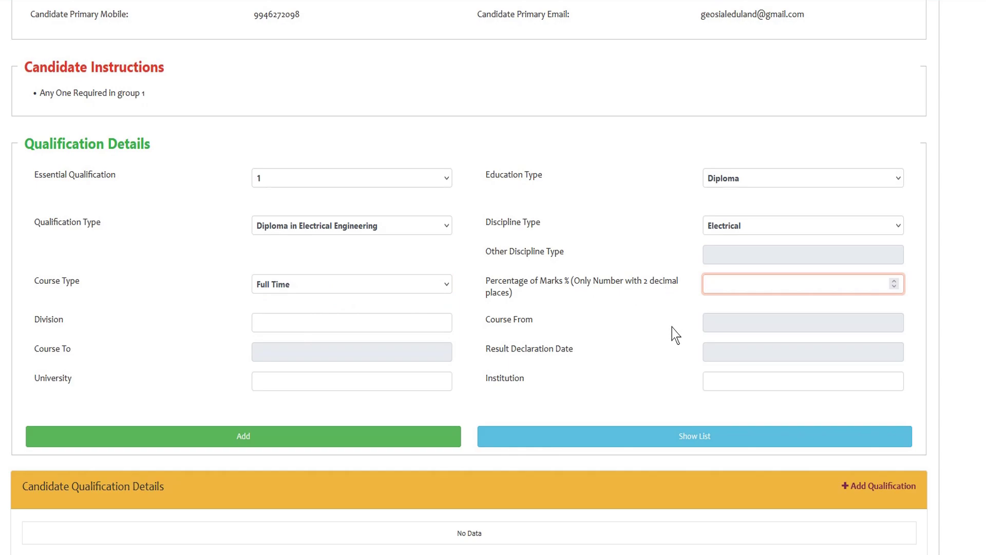
text(88)
click(628, 327)
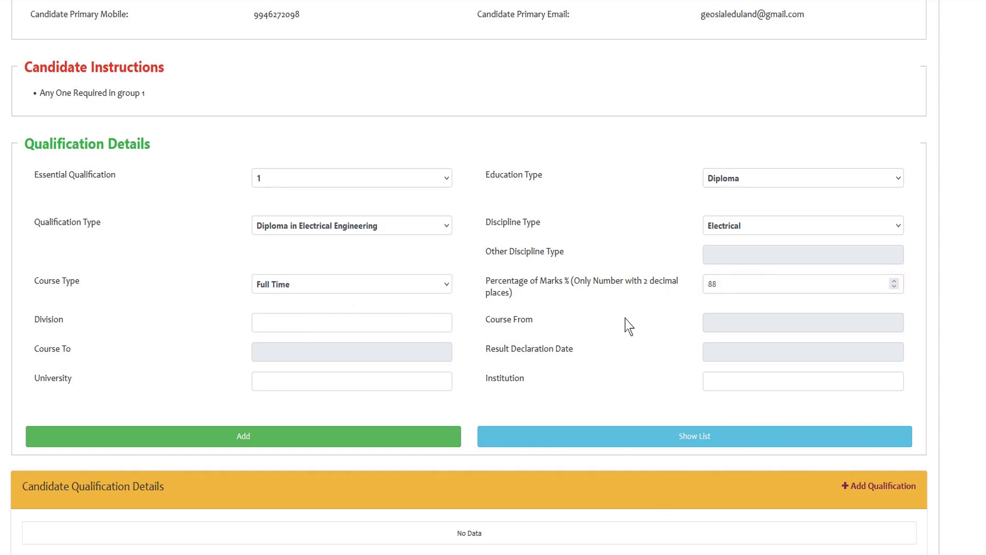
click(287, 324)
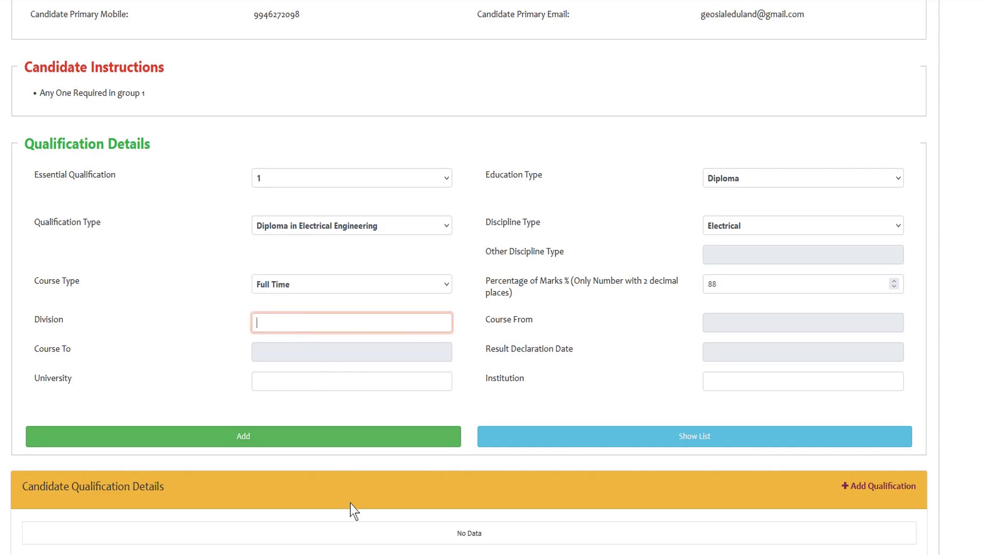
text(FIRST)
- Set the course from April 2019 to February, with results declared 3 September 2023
click(728, 322)
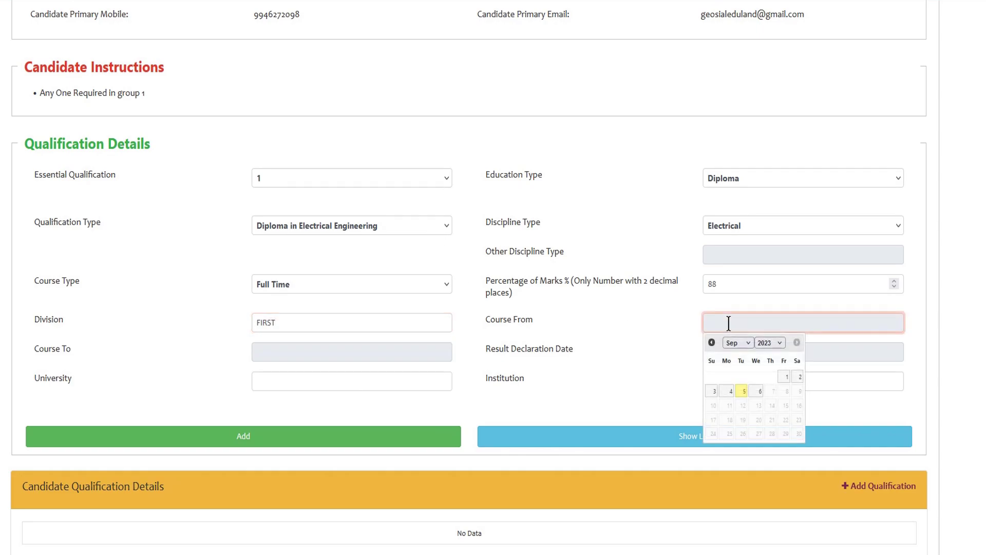
click(746, 344)
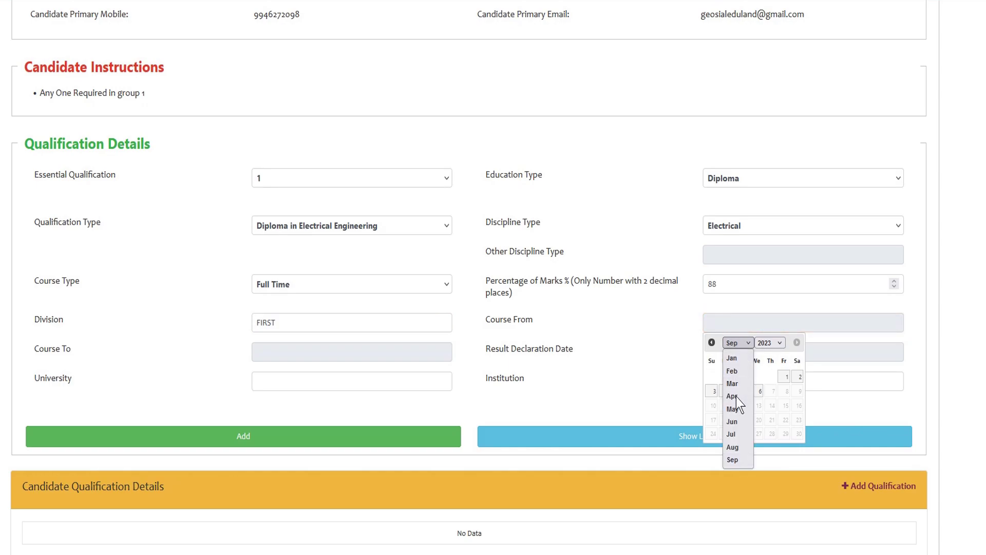
click(733, 396)
click(769, 342)
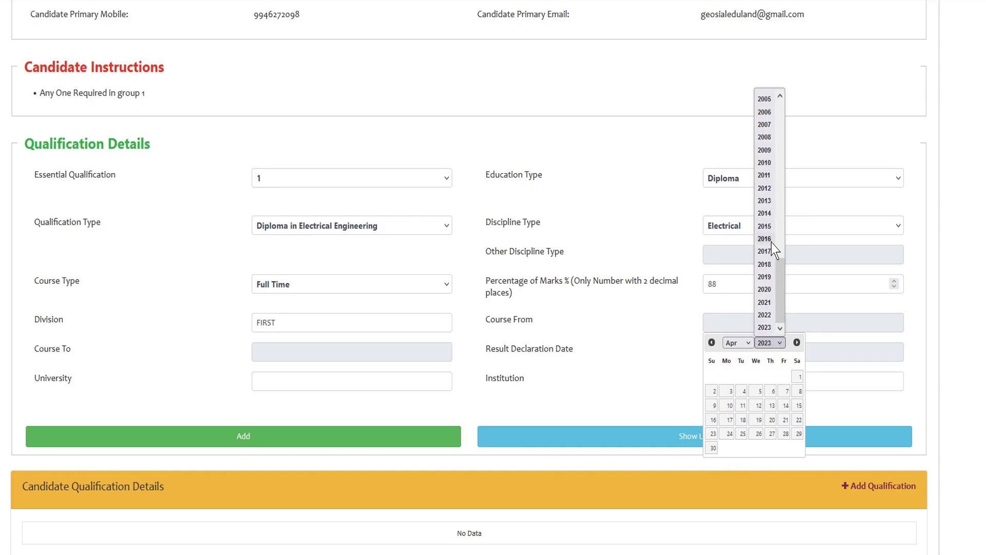
click(765, 276)
click(308, 353)
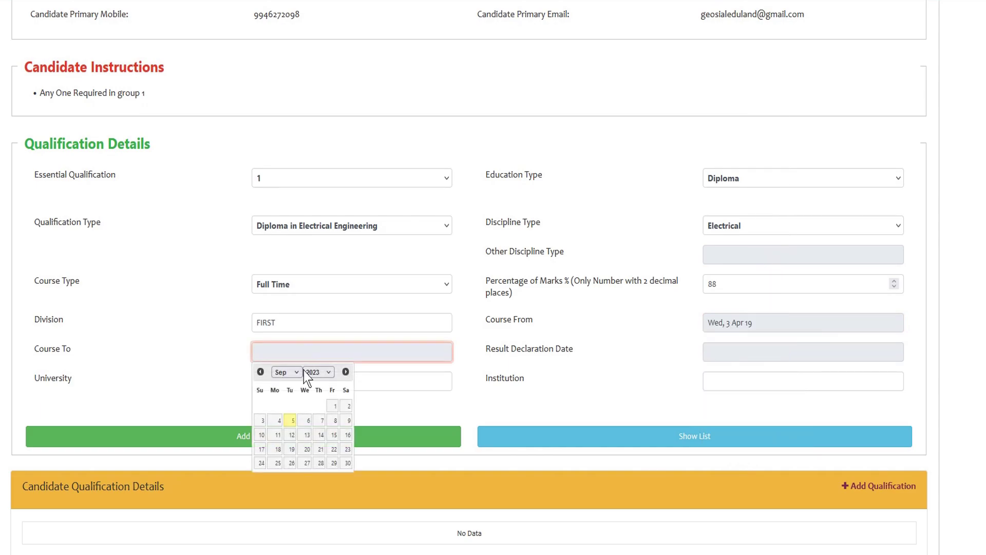
click(297, 376)
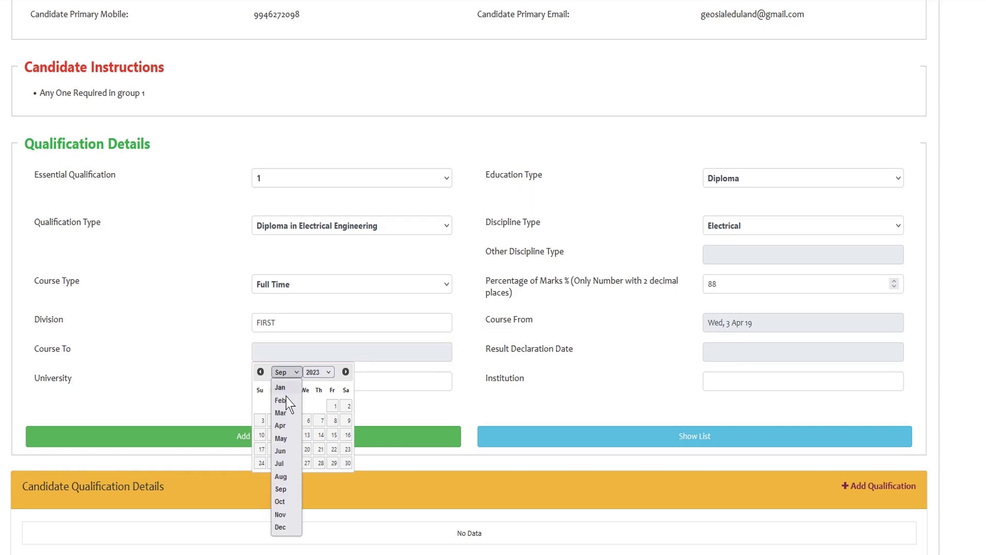
click(281, 404)
click(734, 352)
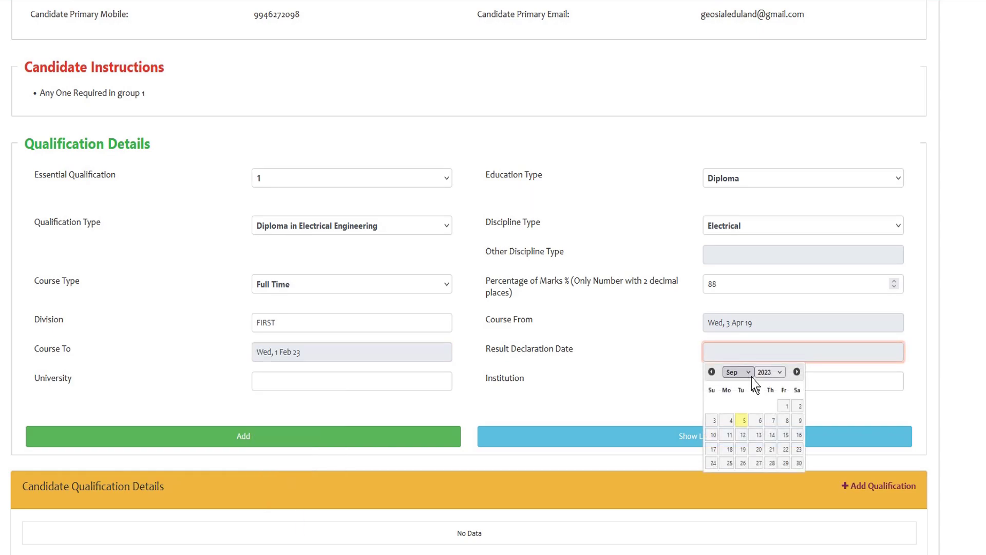
click(713, 420)
- Fill in the University and Institution fields (TE, JDT) and add the qualification row
click(376, 383)
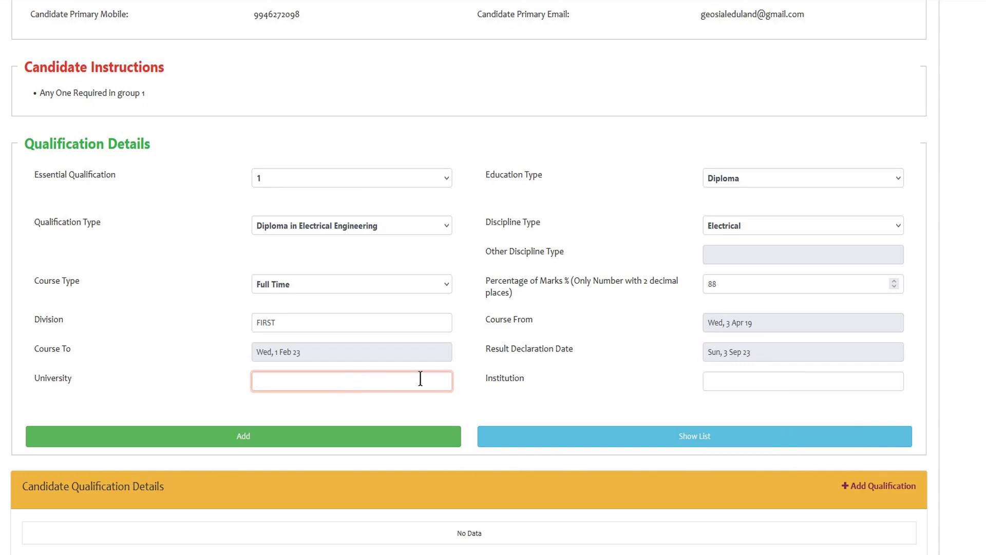
text(TE)
click(714, 384)
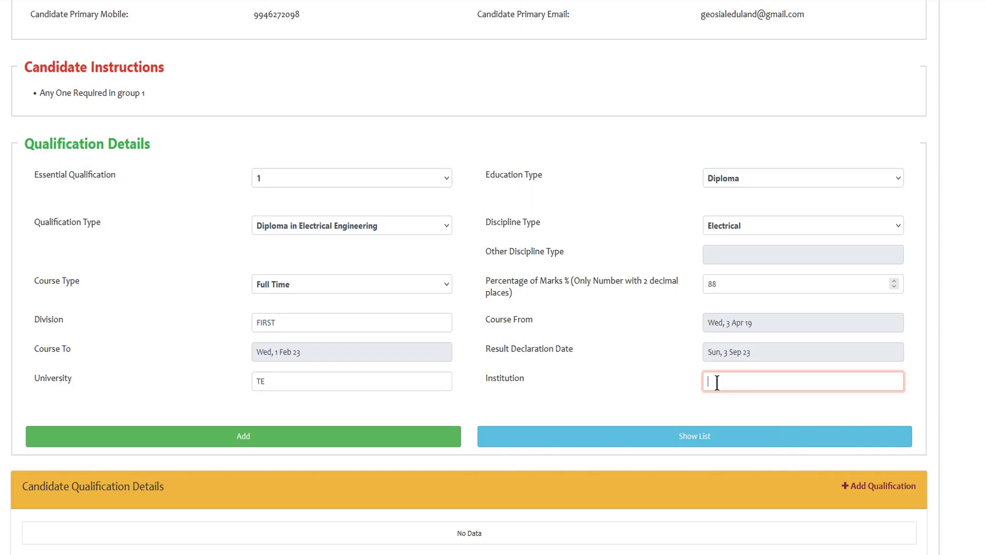
text(JDT)
click(345, 443)
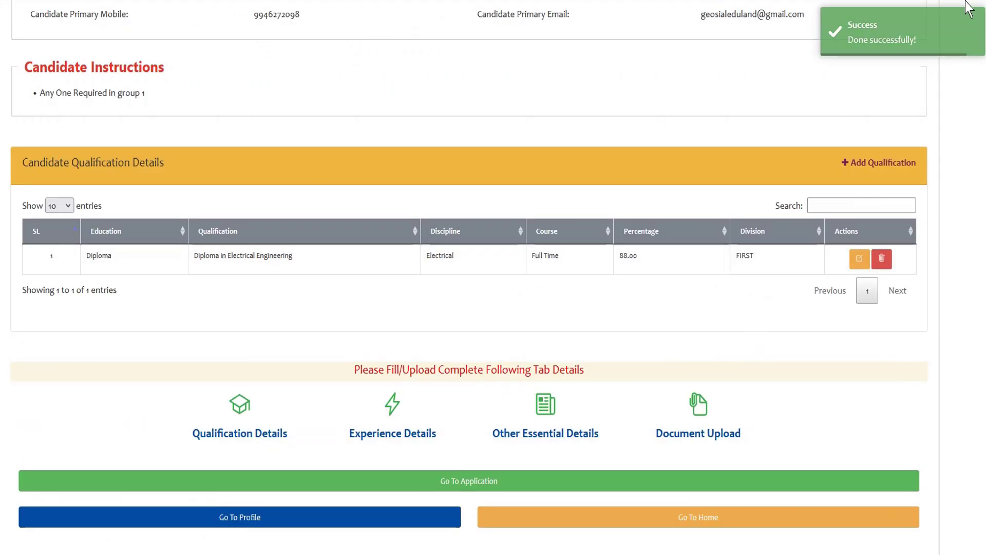
scroll(349, 388, down, 1)
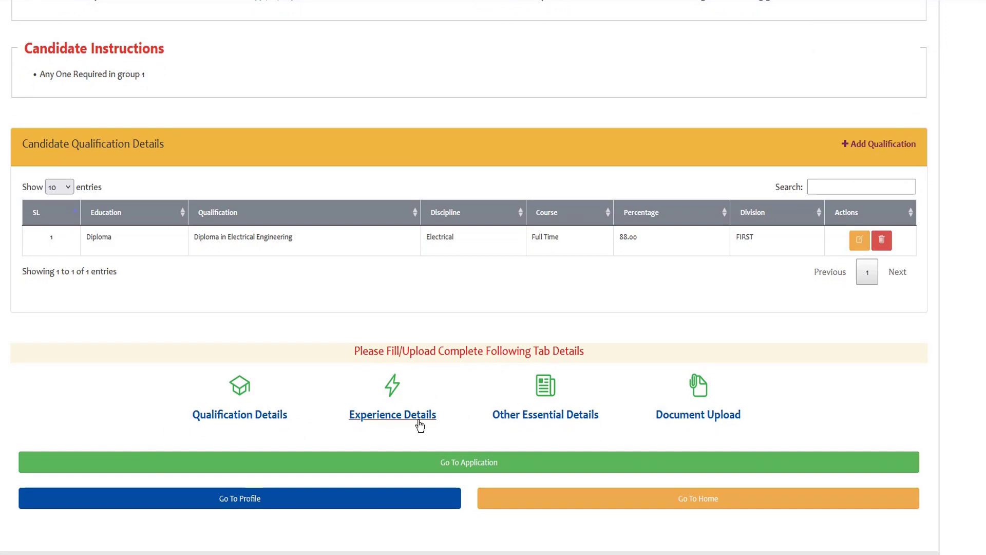
- On Other Essential Details, add preference FIRST with exam centre Kochi
click(555, 425)
scroll(360, 359, down, 2)
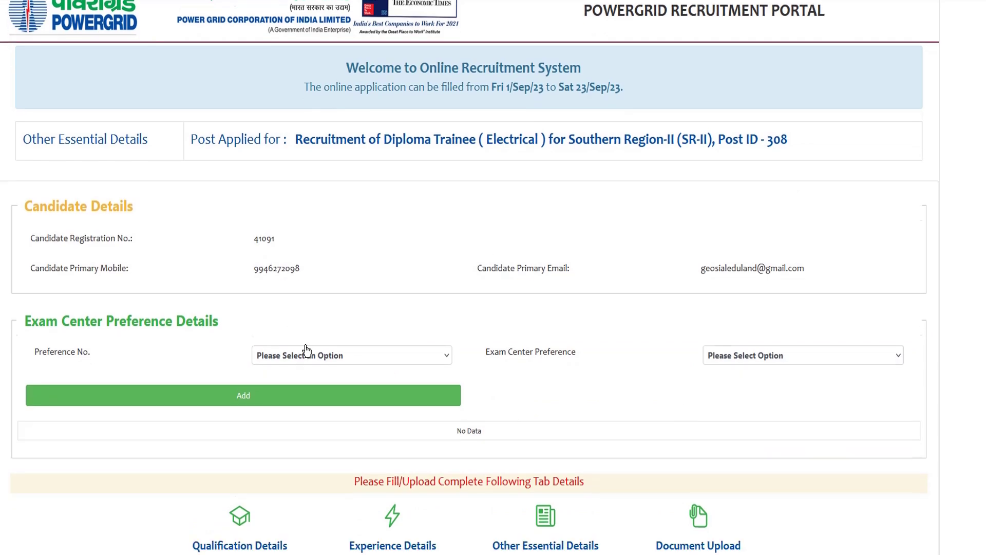
click(362, 253)
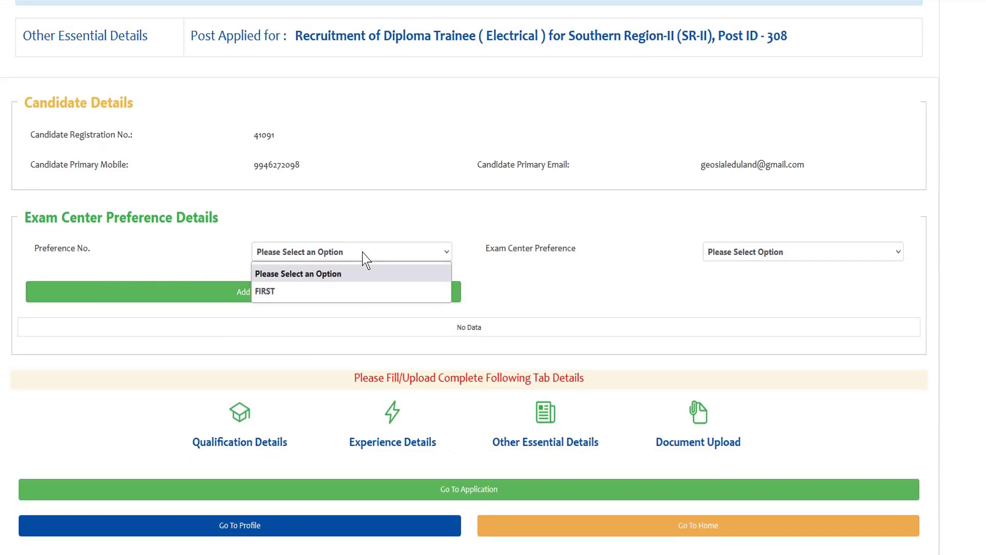
click(269, 292)
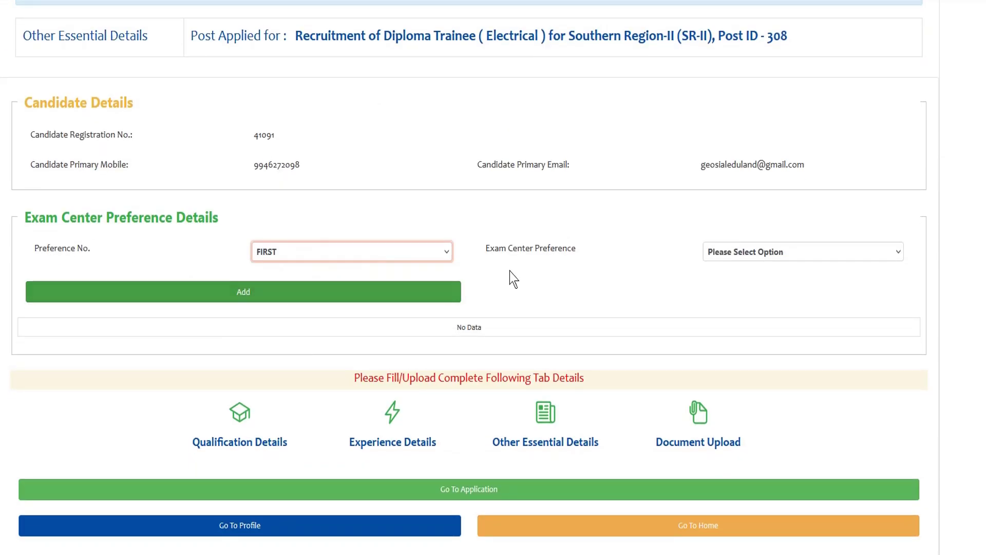
click(530, 253)
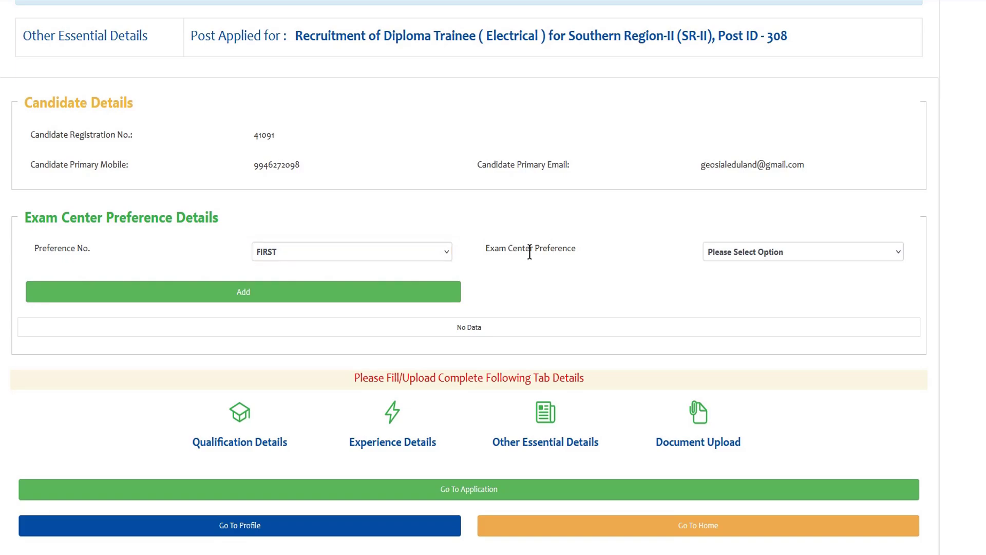
click(759, 252)
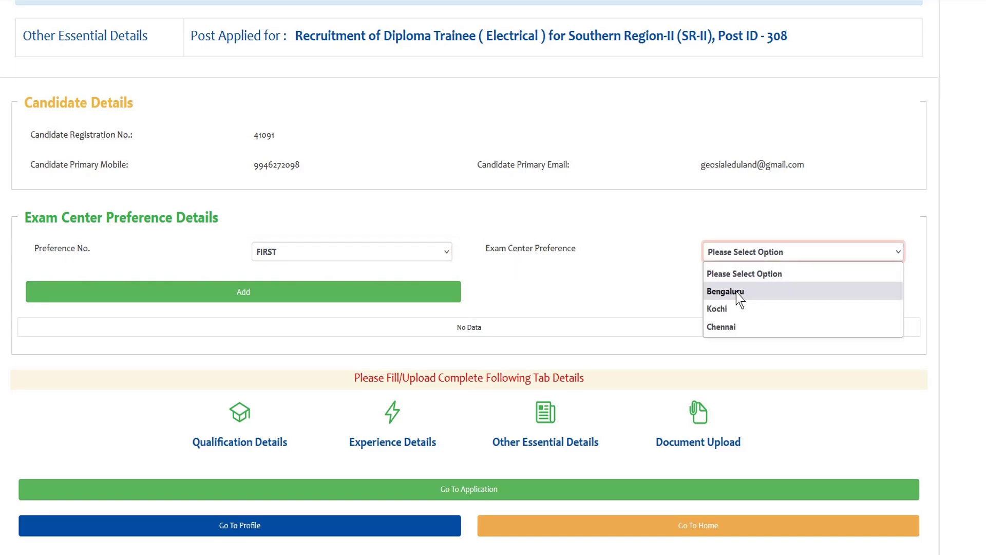
click(721, 309)
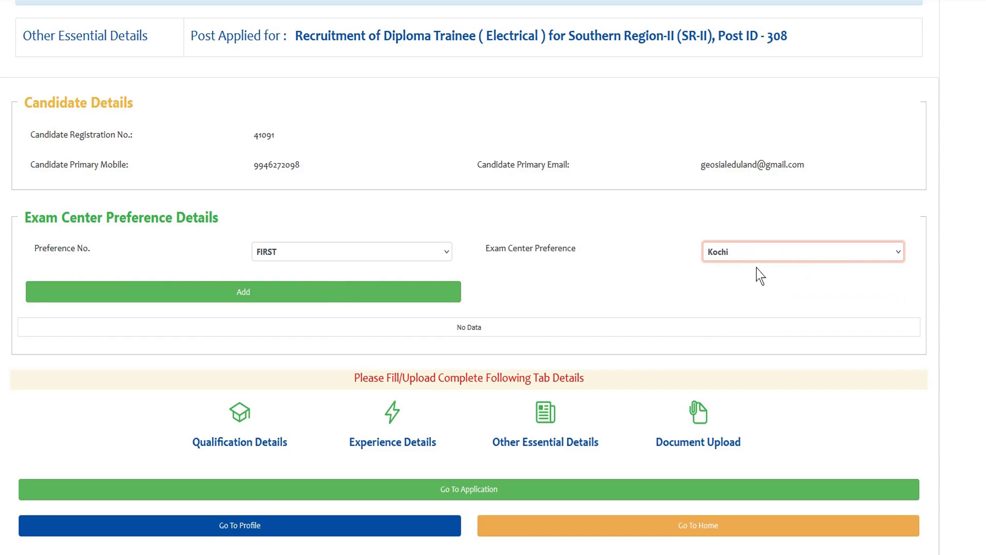
click(239, 291)
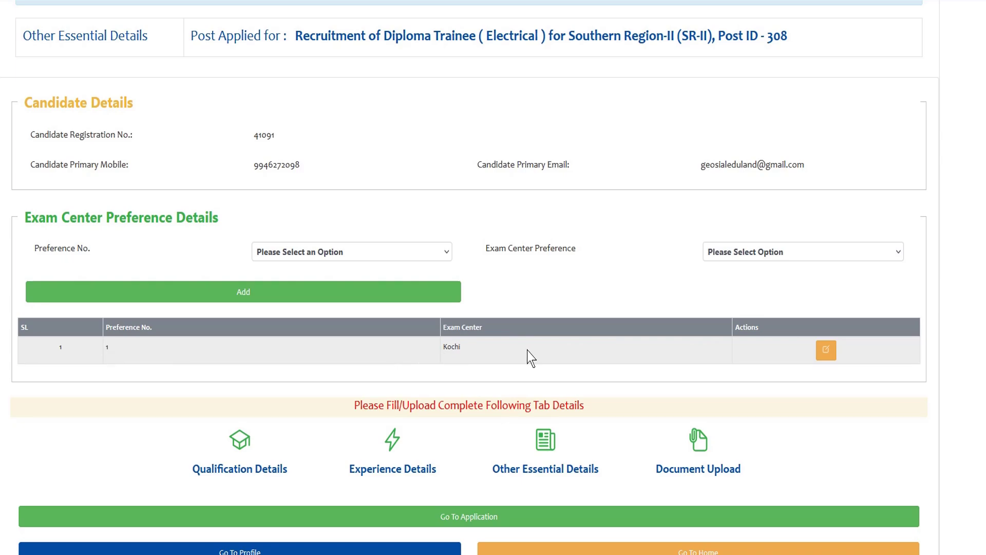
scroll(617, 298, down, 1)
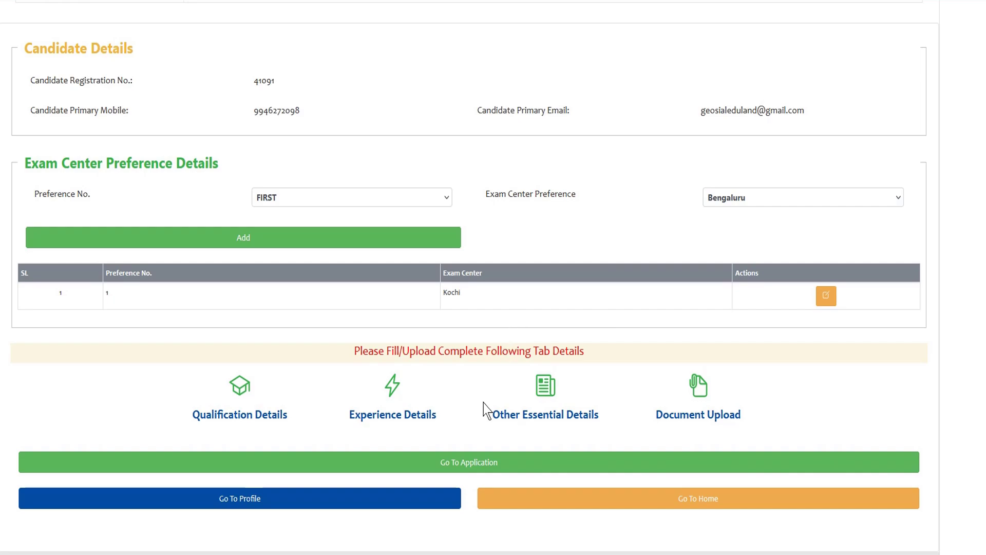
- Upload 222.jpg as the candidate photo under Upload Your Photo
click(679, 420)
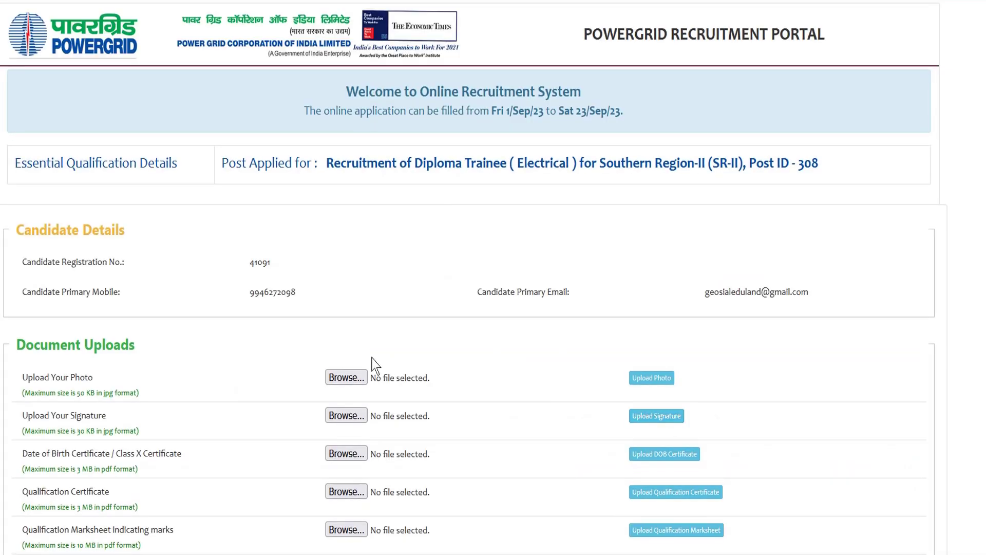
scroll(365, 363, down, 3)
drag(41, 193, 91, 192)
click(103, 197)
click(339, 190)
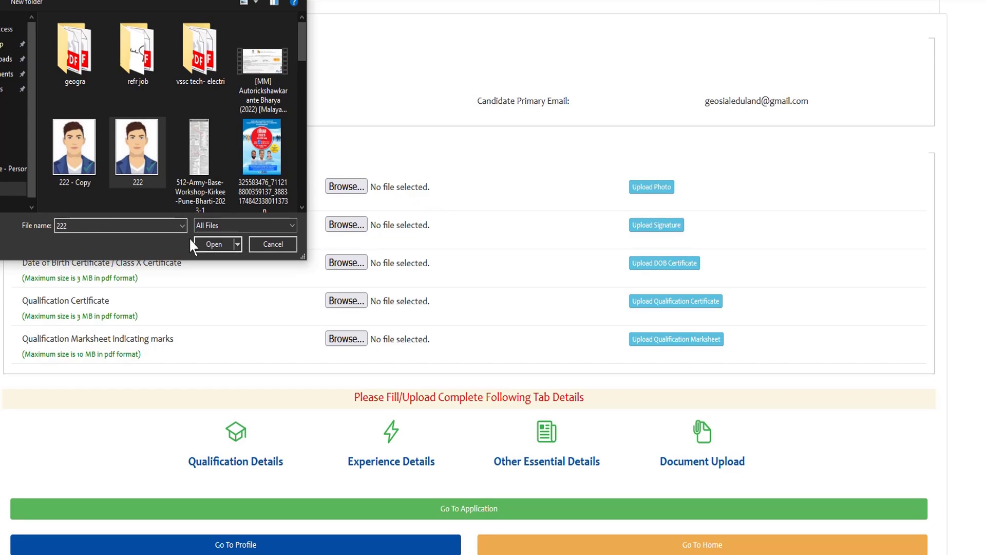
click(212, 244)
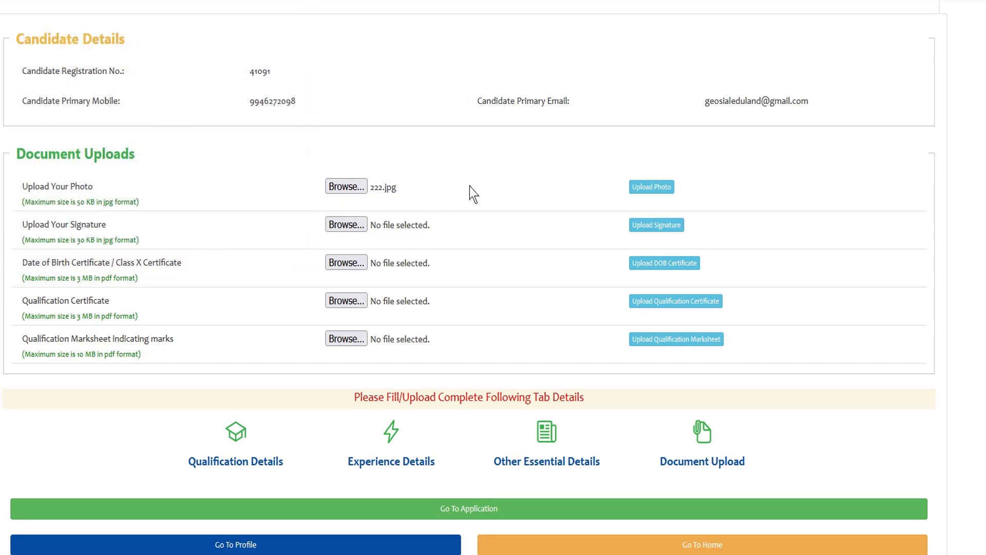
click(652, 188)
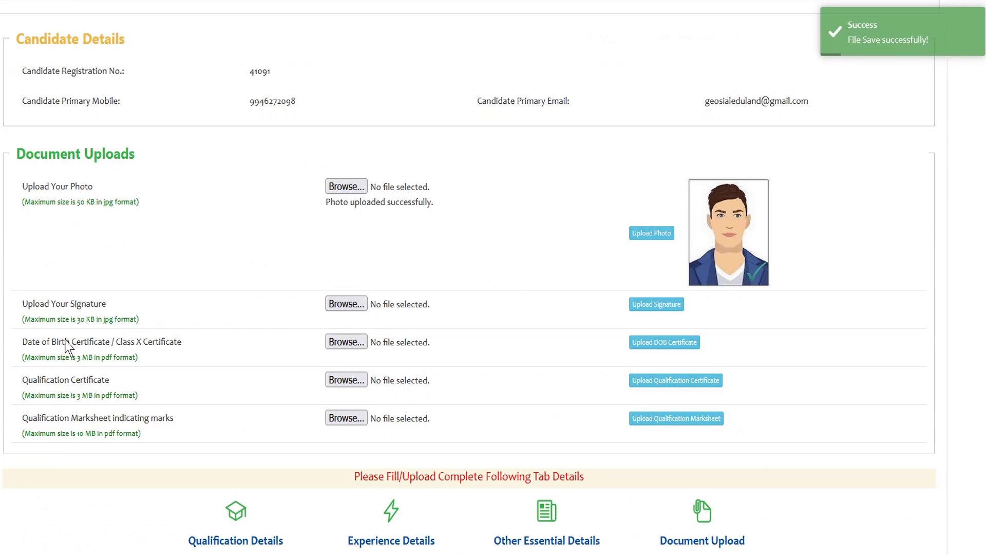
- Review the signature, DOB certificate (3 MB), qualification certificate (3 MB) and marksheet (10 MB) limits
drag(73, 318, 110, 317)
click(108, 317)
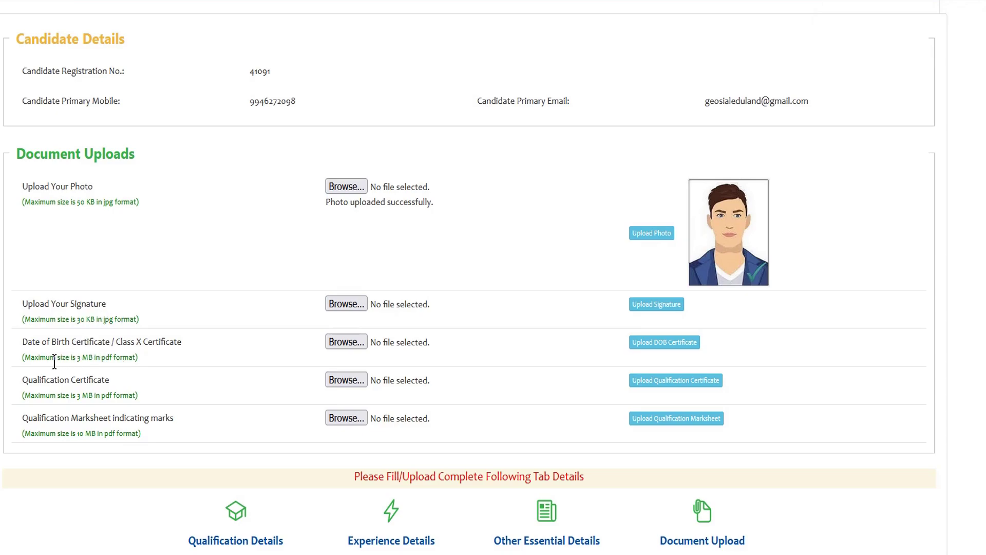
drag(55, 358, 137, 358)
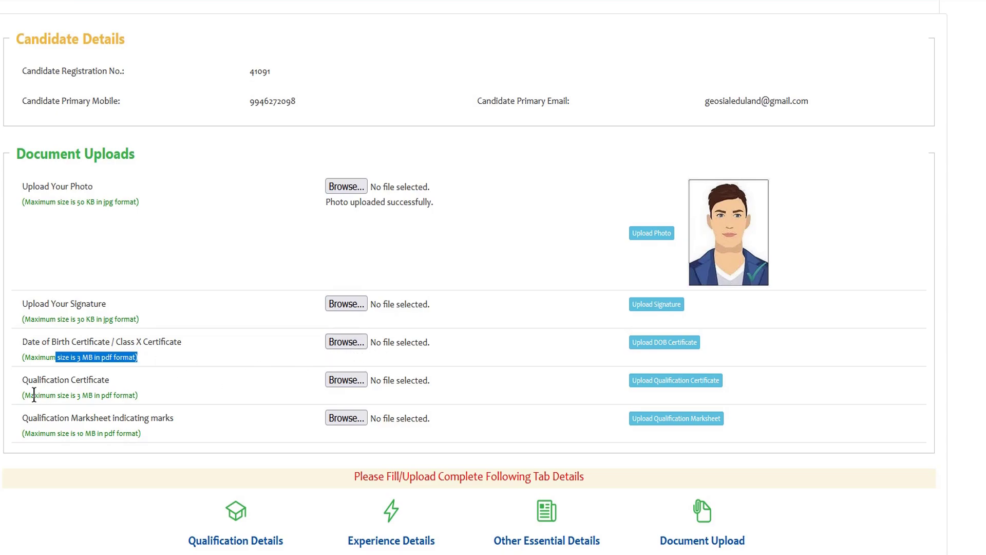
drag(34, 394, 94, 394)
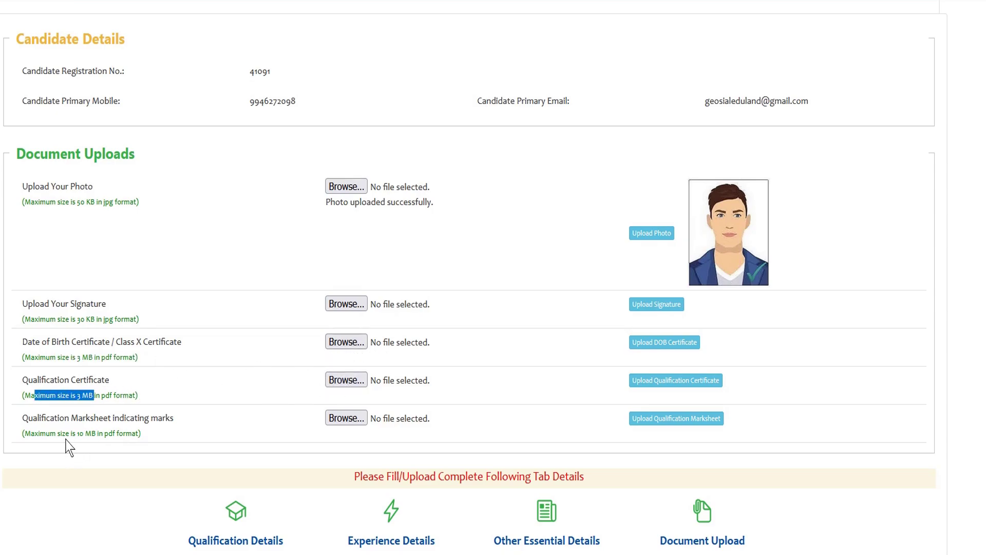
drag(65, 433, 115, 433)
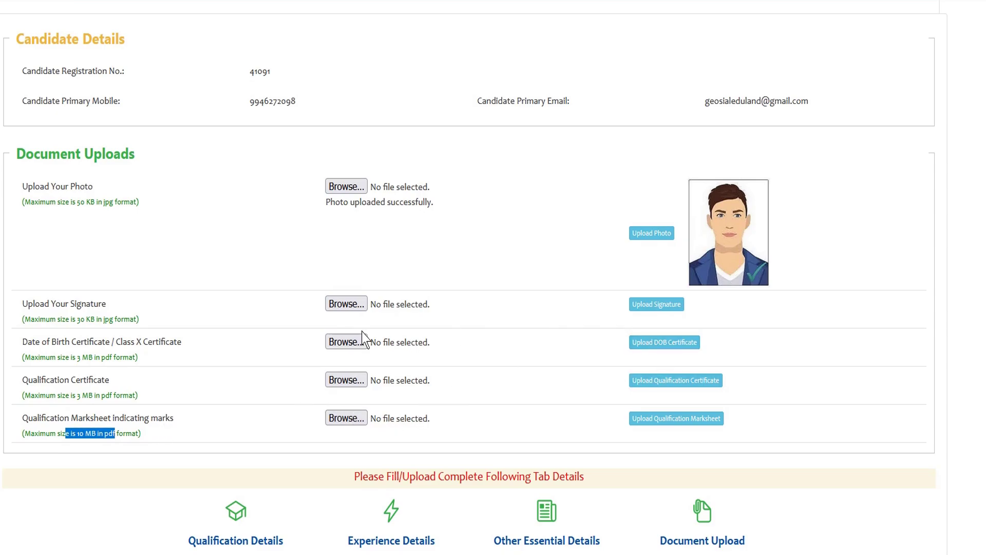
click(348, 307)
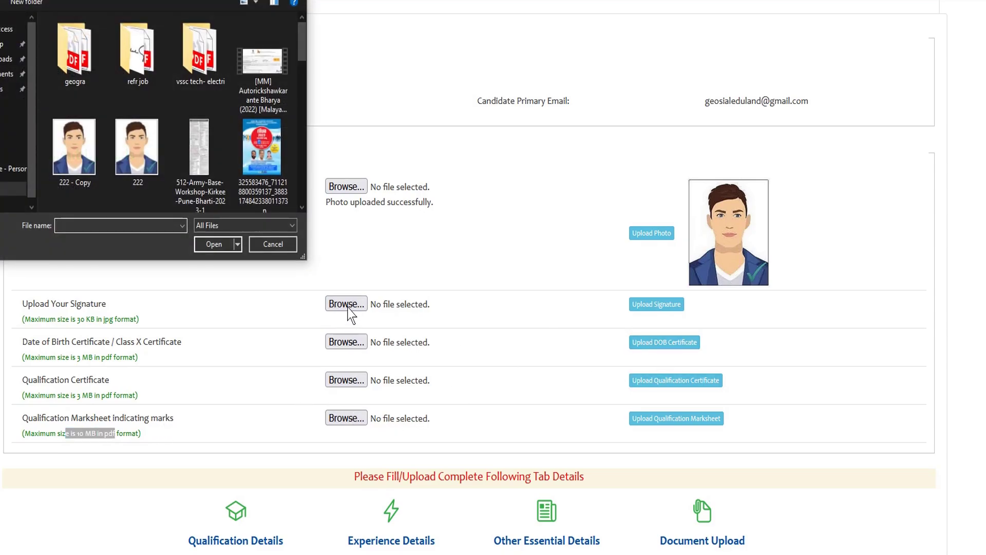
click(269, 244)
scroll(501, 378, down, 3)
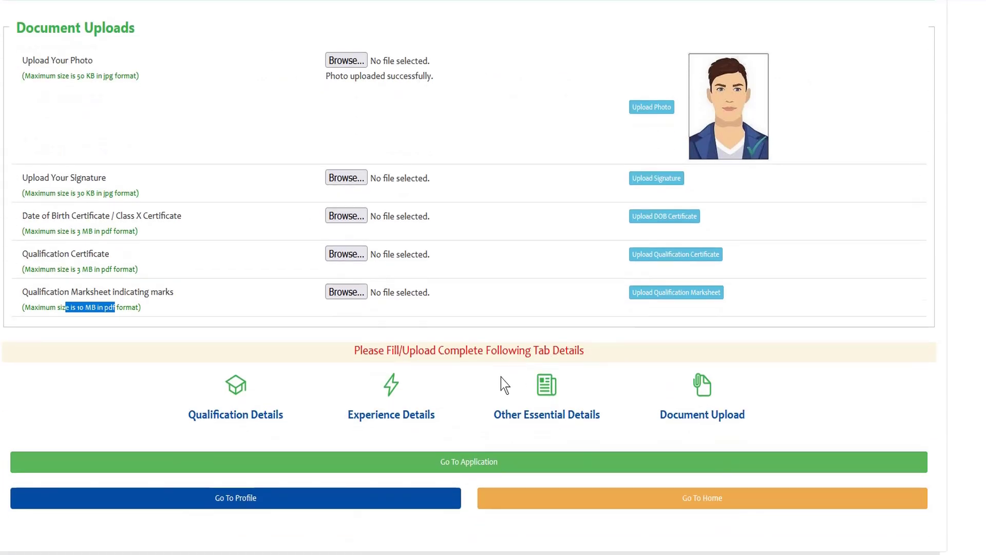
drag(79, 268, 100, 269)
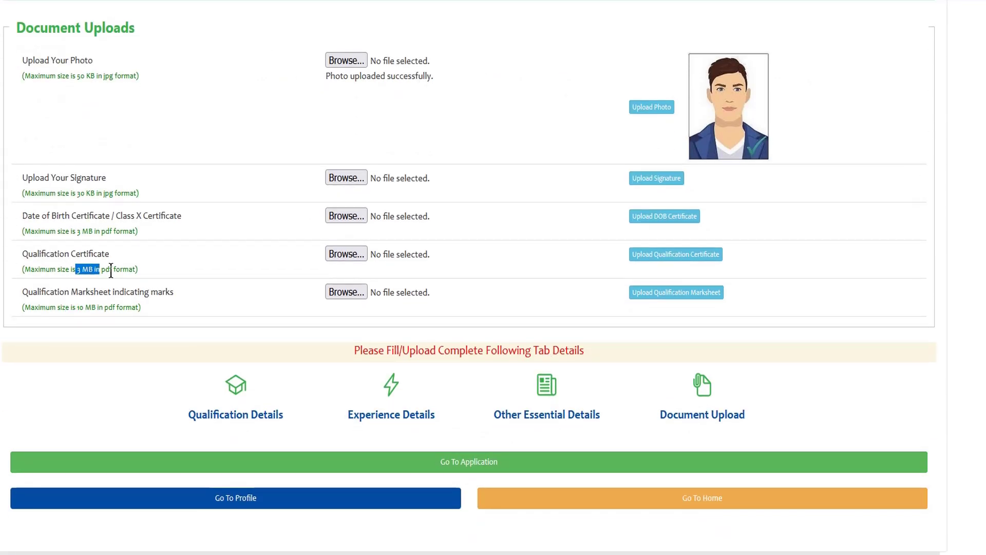
click(127, 269)
- Open the application preview, scroll through the entered details, then close it
click(462, 466)
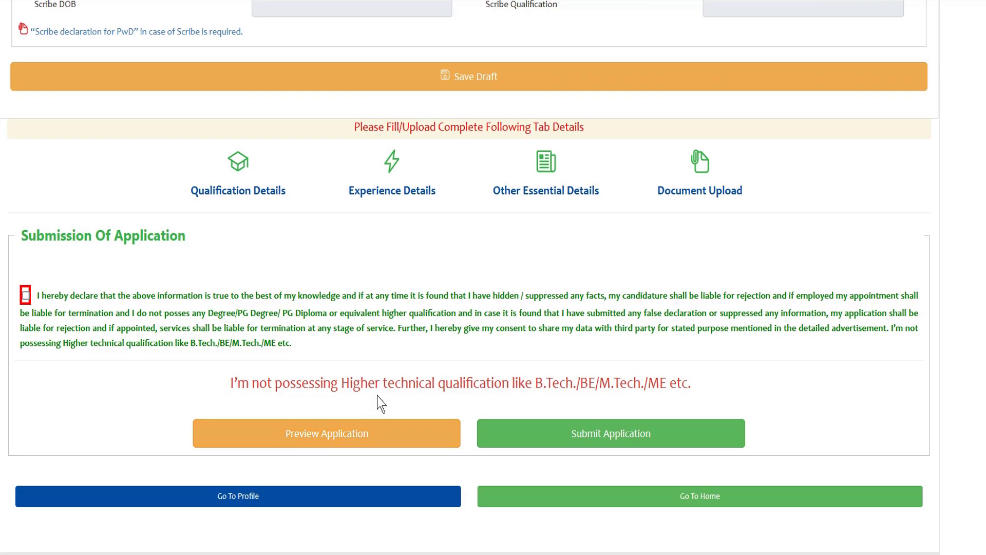
scroll(502, 392, up, 3)
scroll(501, 392, down, 3)
click(326, 434)
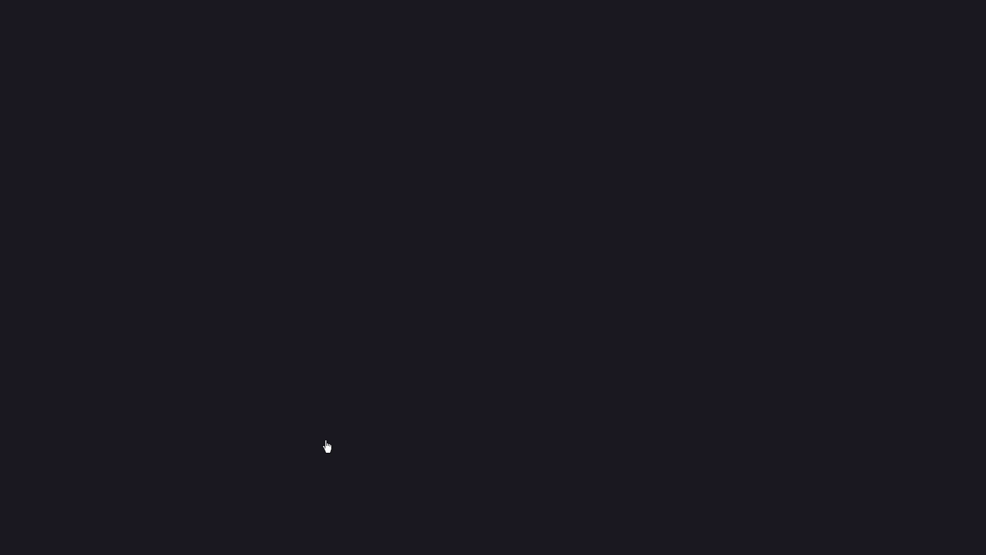
scroll(396, 271, down, 10)
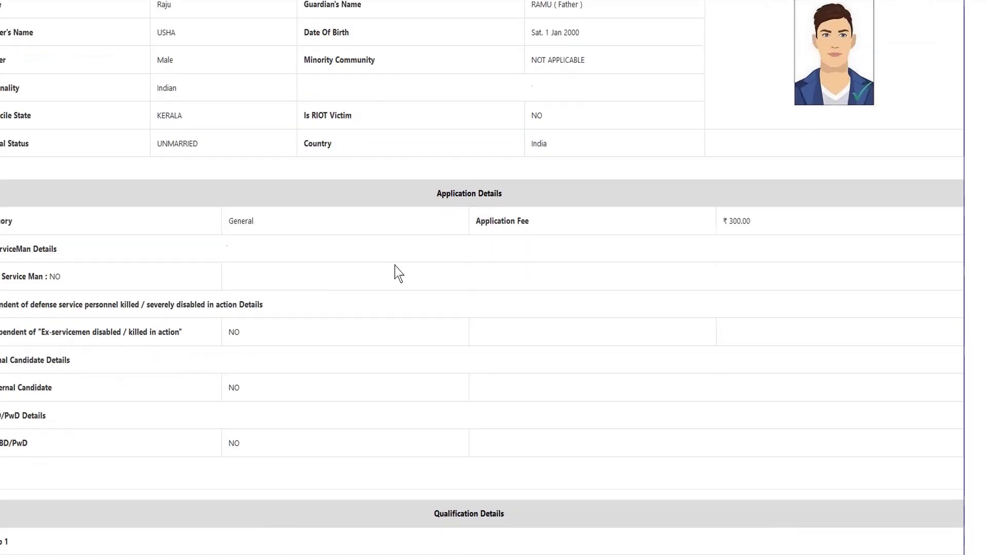
scroll(400, 277, down, 12)
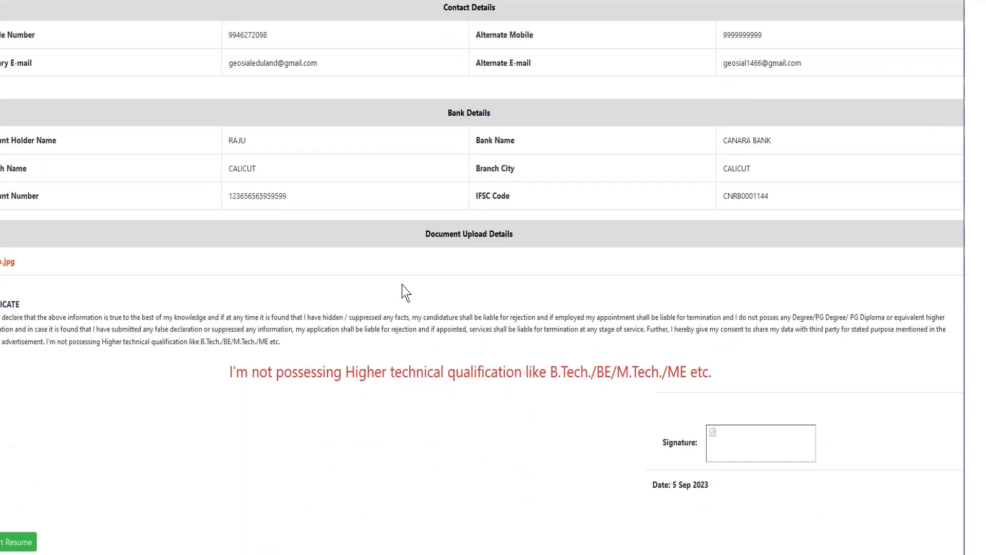
scroll(411, 294, up, 1)
scroll(420, 295, down, 1)
scroll(273, 38, up, 3)
key(ctrl+w)
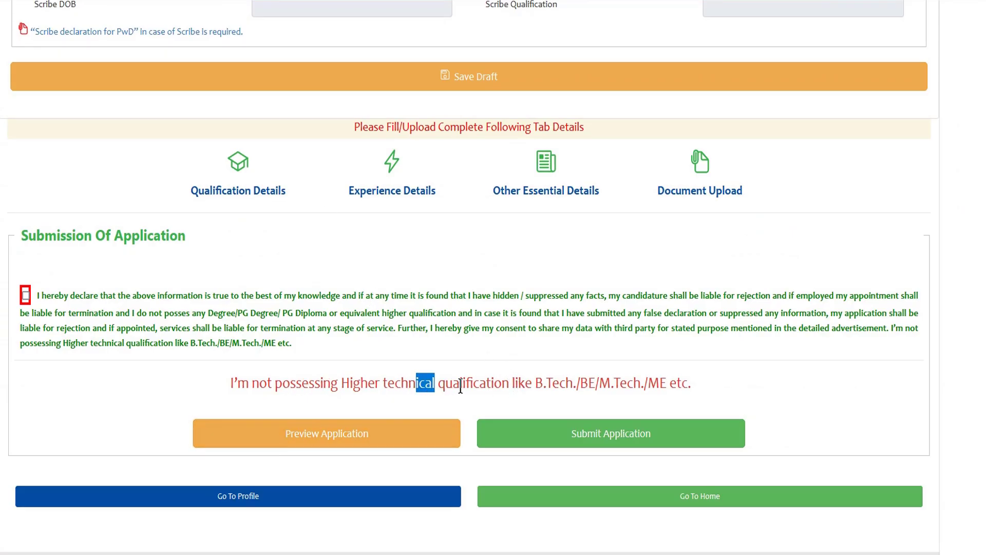
drag(533, 389, 236, 380)
click(686, 389)
click(236, 378)
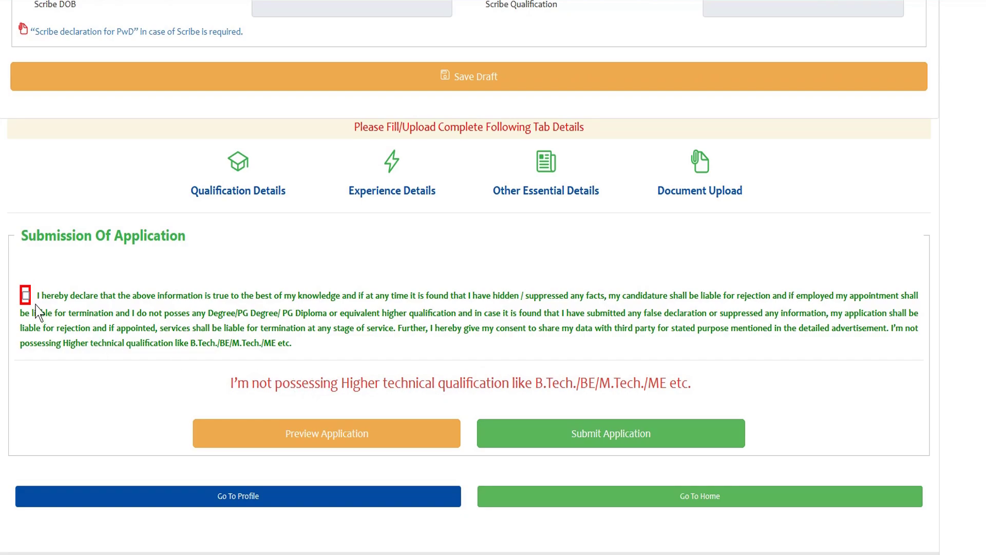
scroll(418, 192, up, 3)
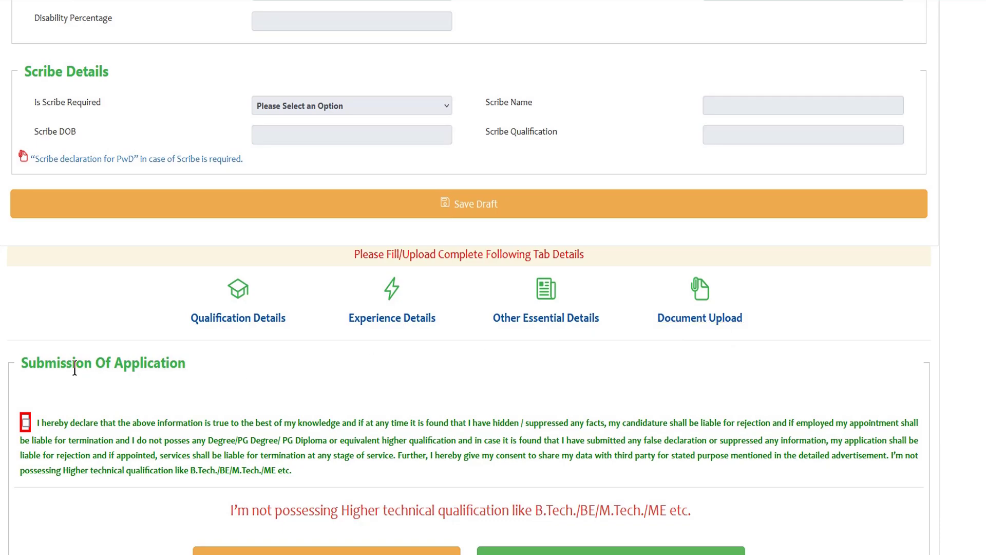
drag(38, 363, 181, 363)
click(181, 362)
scroll(136, 386, down, 1)
click(26, 360)
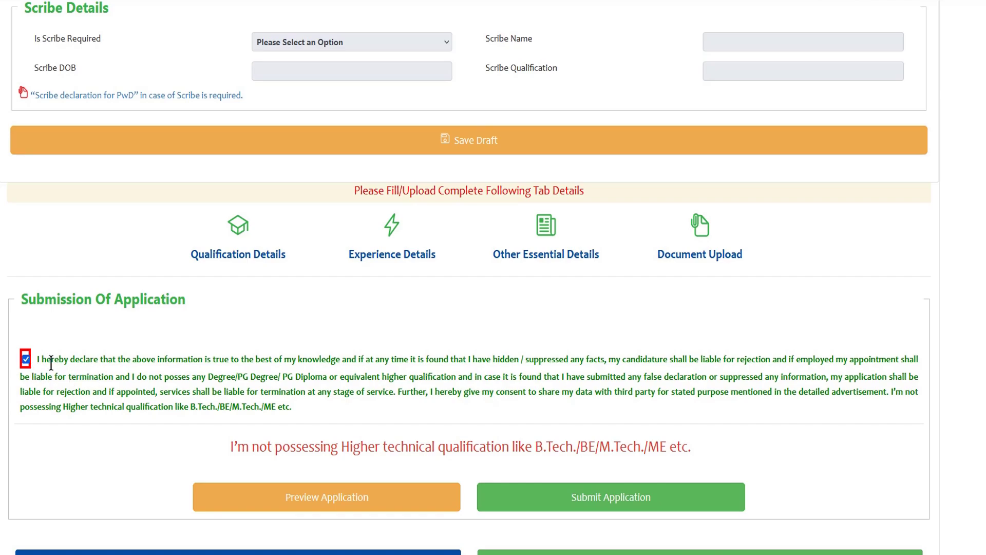
scroll(277, 372, down, 1)
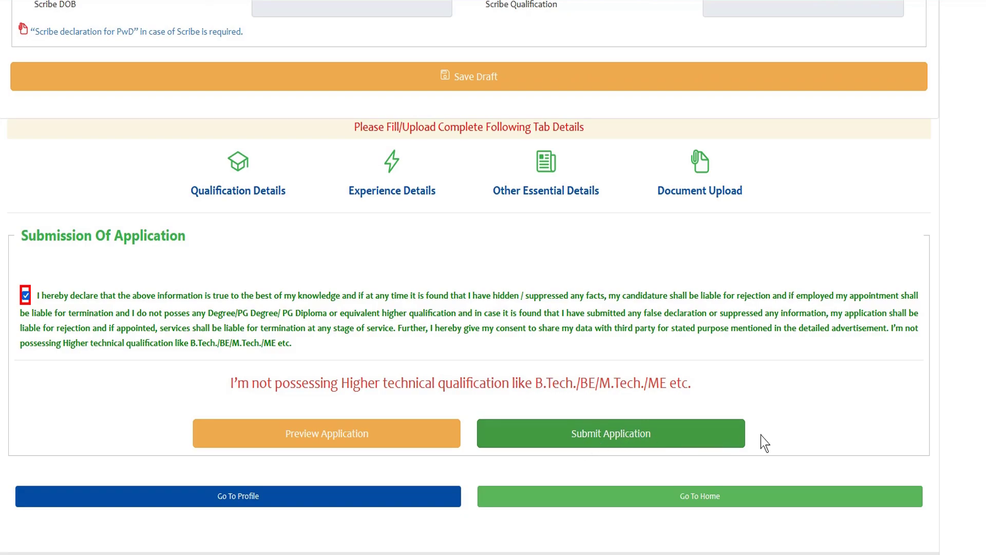
scroll(843, 379, up, 6)
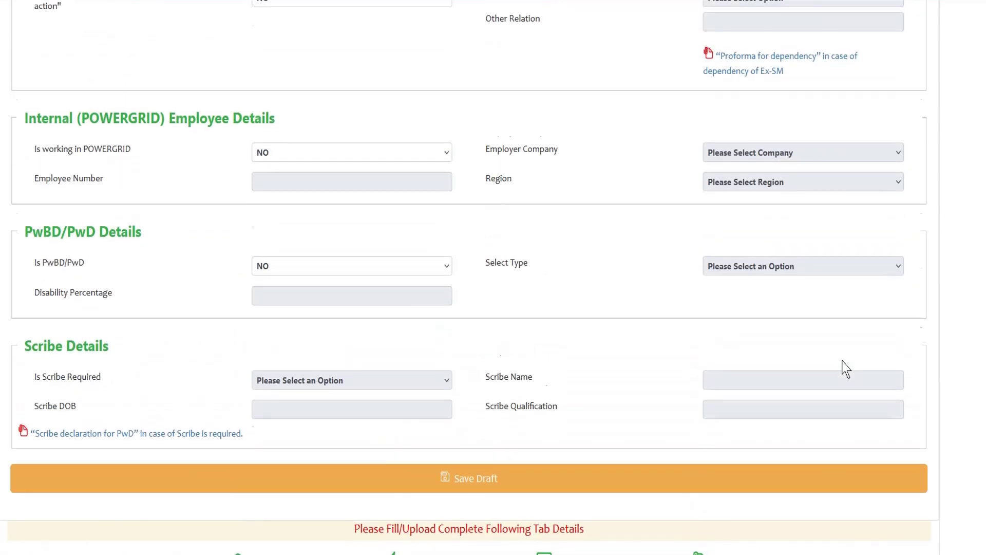
scroll(846, 368, up, 12)
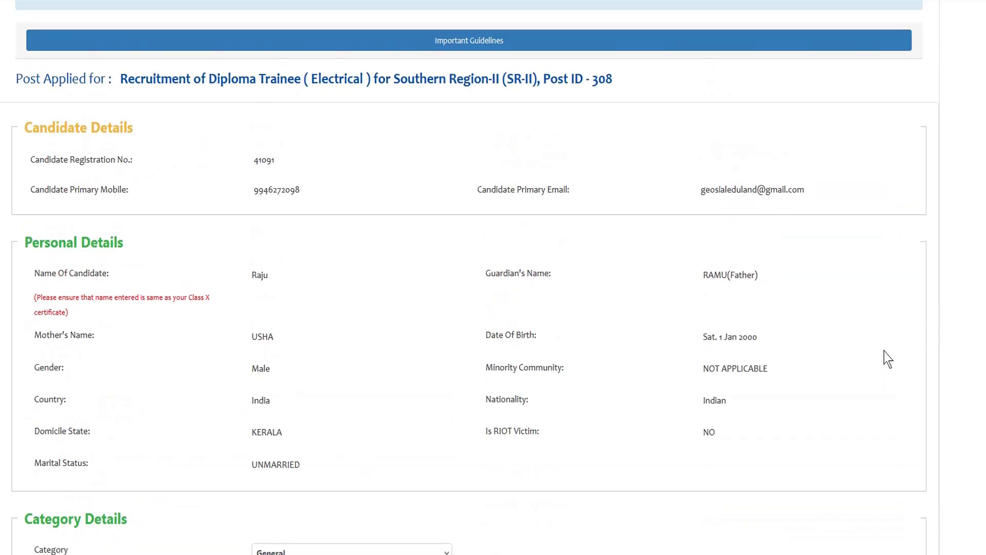
scroll(888, 358, up, 2)
scroll(810, 358, down, 13)
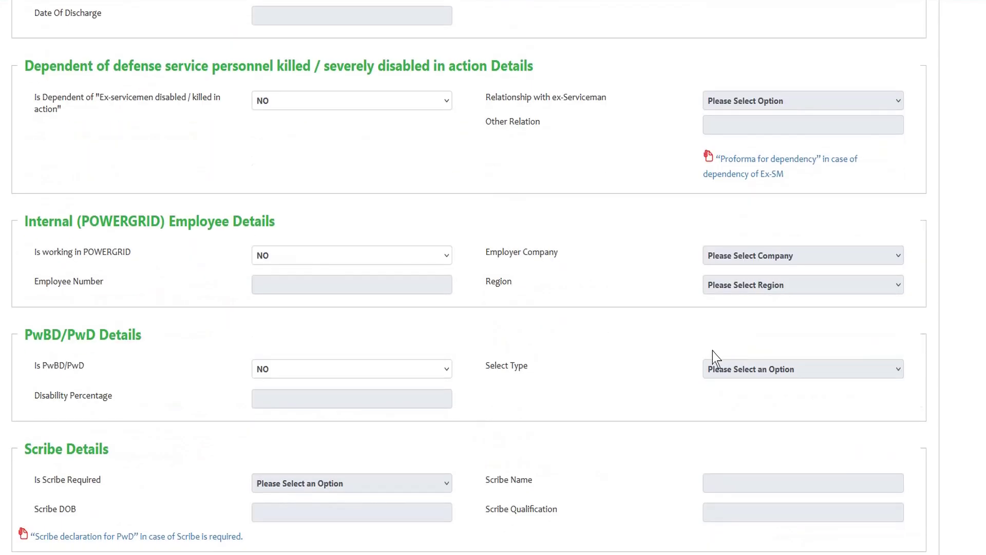
scroll(547, 355, down, 8)
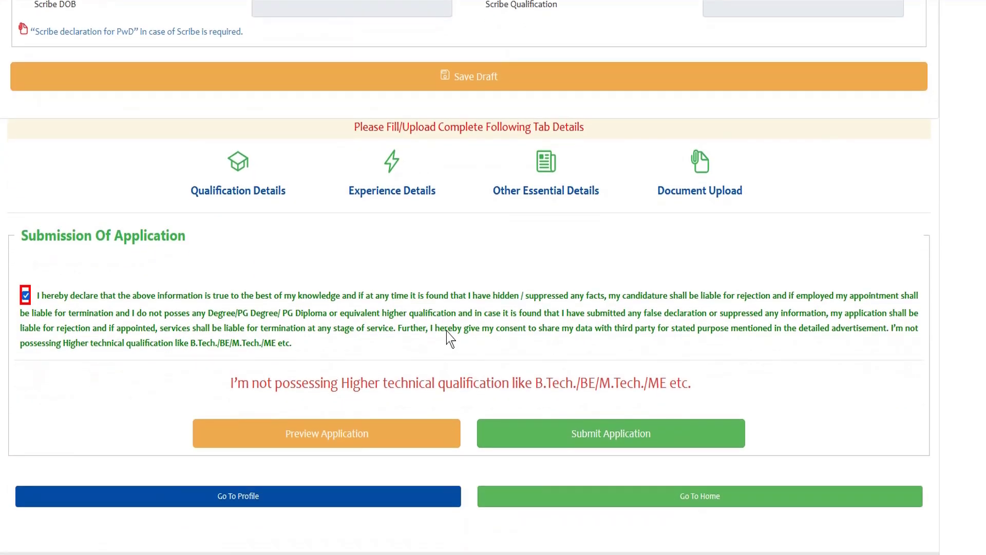
scroll(501, 291, up, 15)
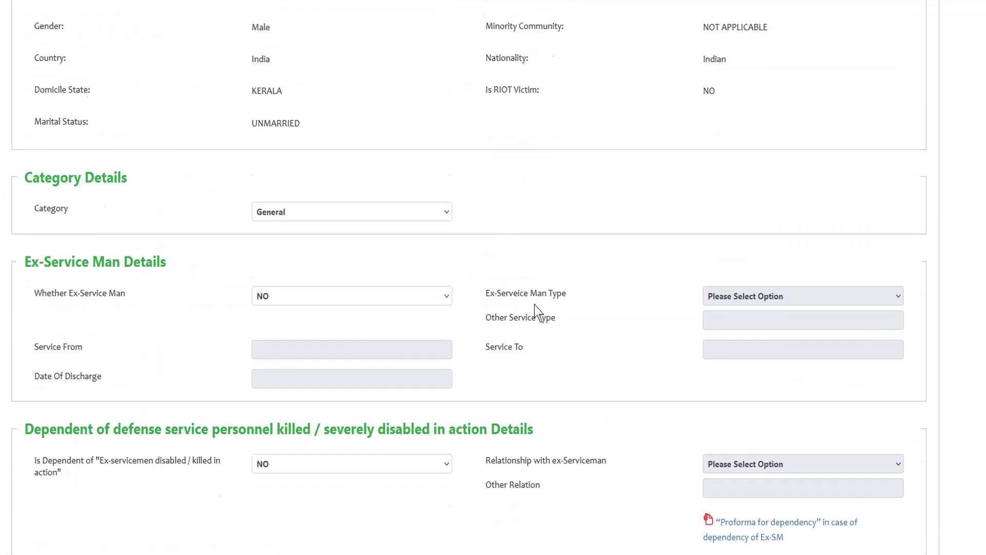
scroll(534, 305, up, 8)
scroll(537, 321, down, 9)
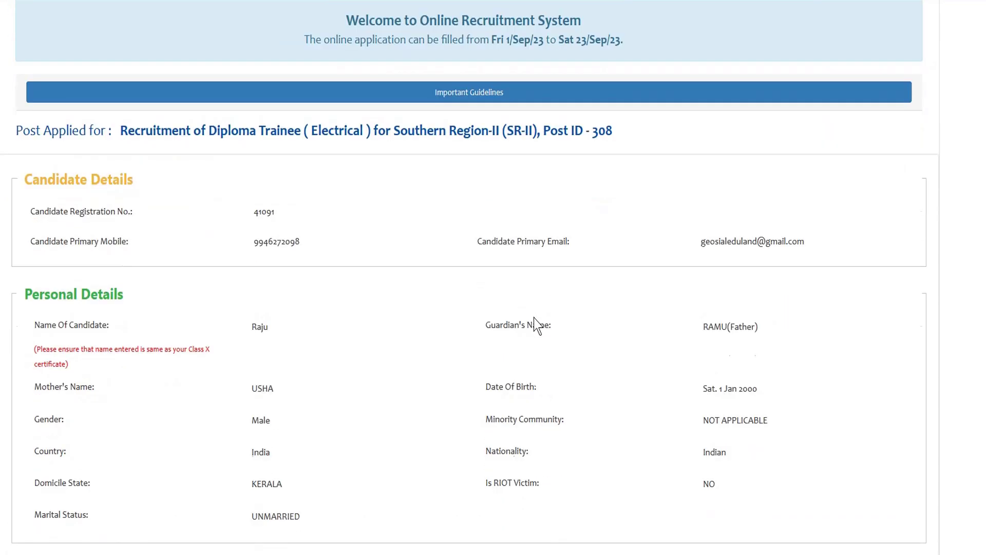
scroll(520, 316, down, 8)
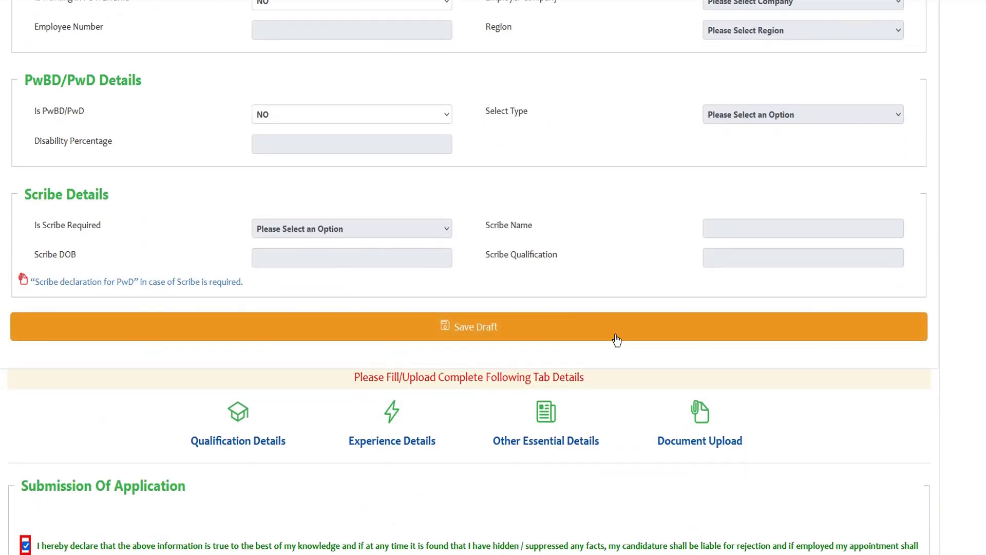
scroll(638, 403, up, 10)
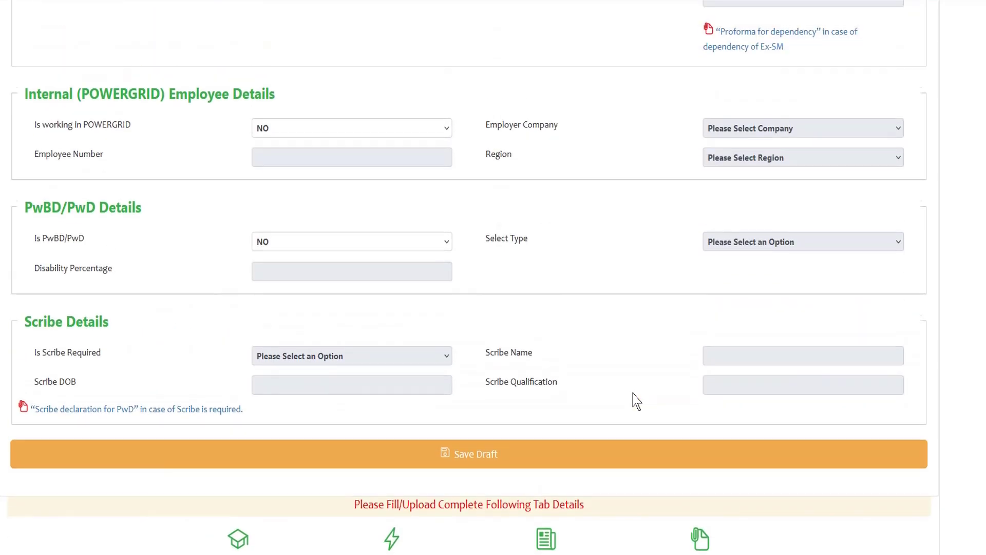
scroll(635, 387, up, 8)
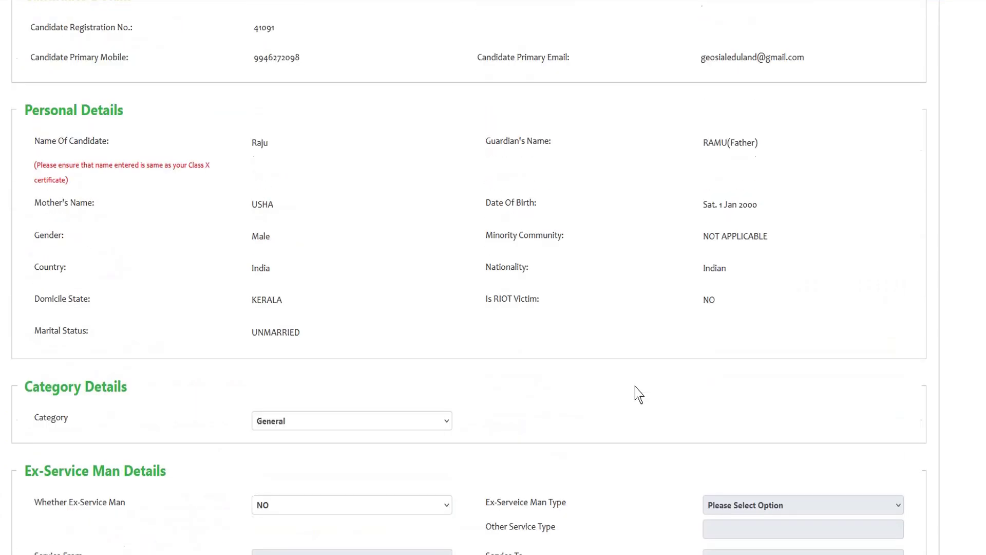
scroll(628, 381, down, 2)
scroll(620, 384, down, 15)
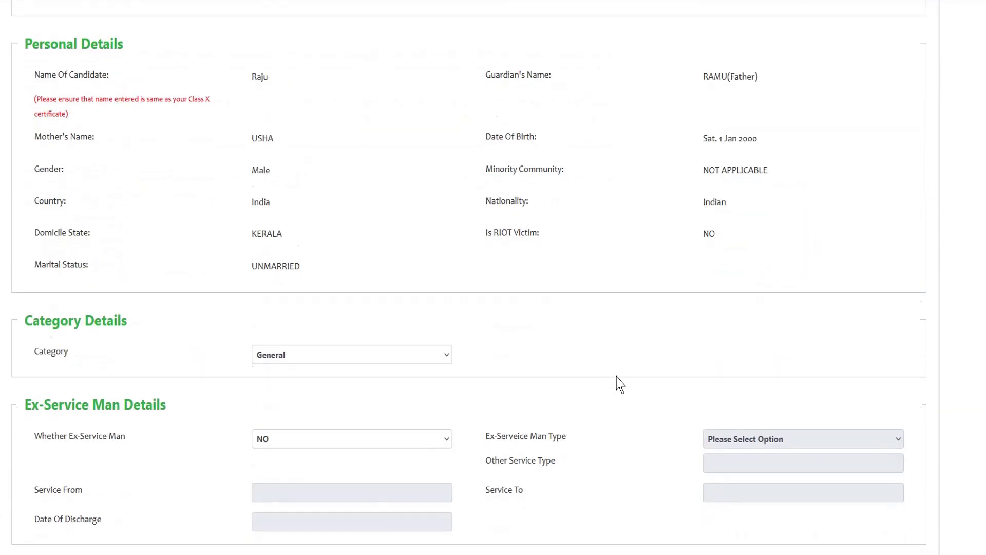
scroll(565, 383, down, 6)
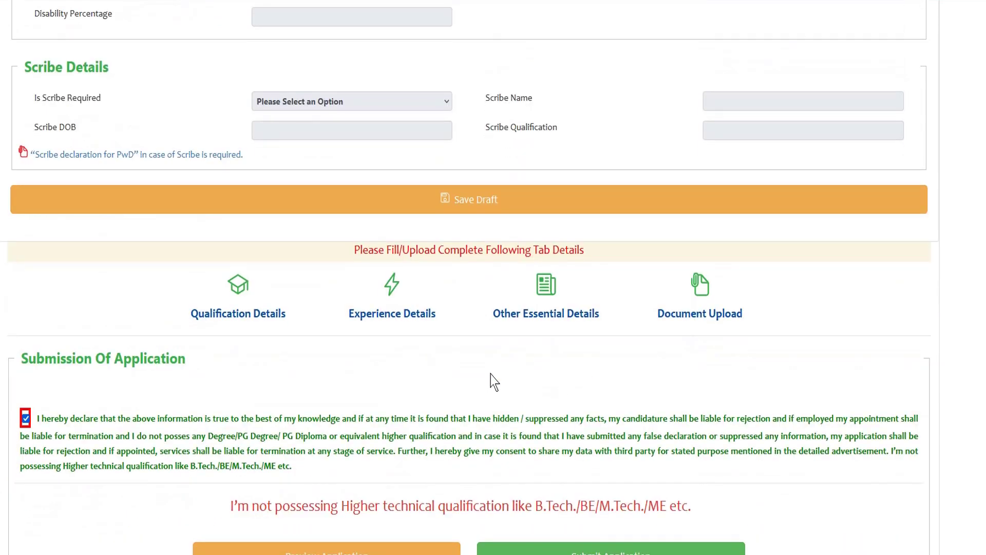
scroll(828, 359, up, 1)
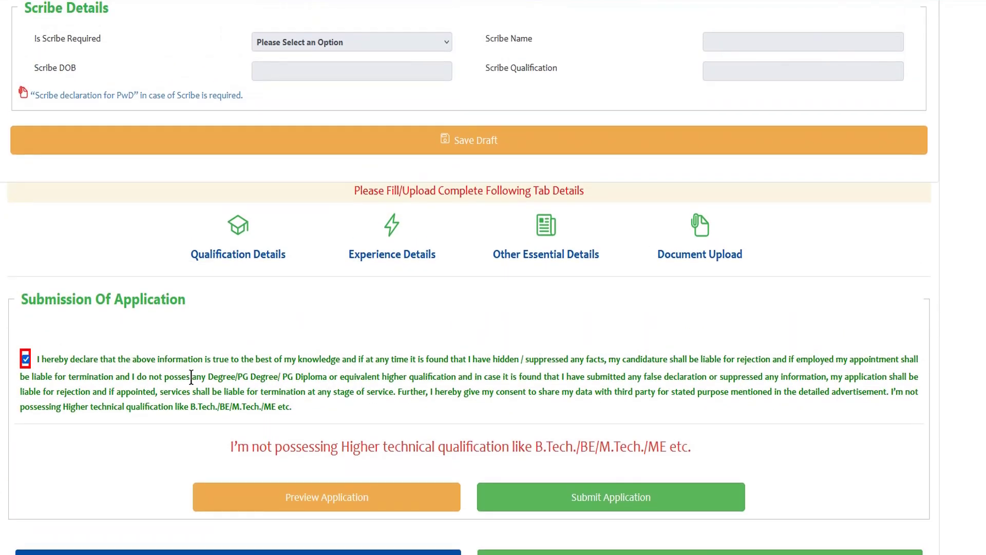
scroll(457, 385, down, 1)
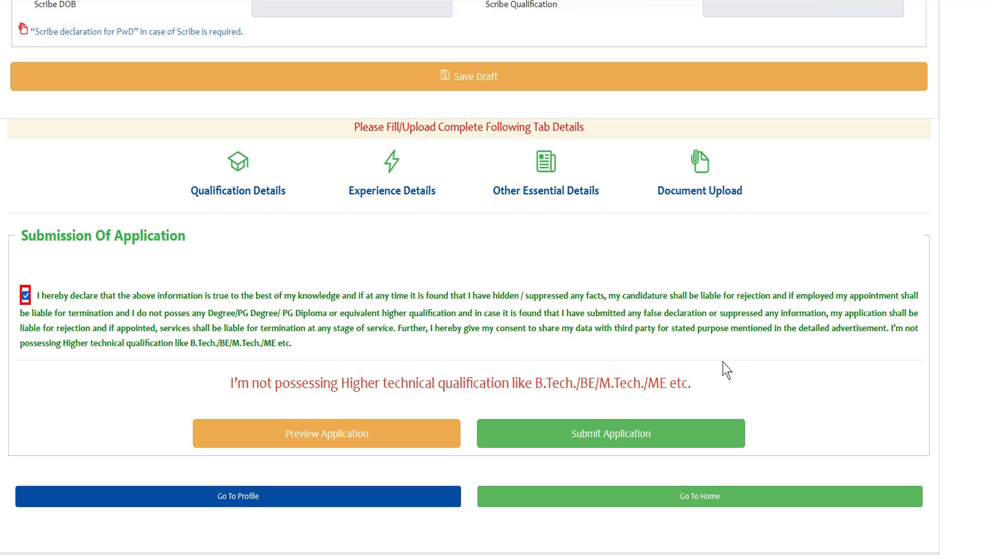
scroll(707, 360, up, 5)
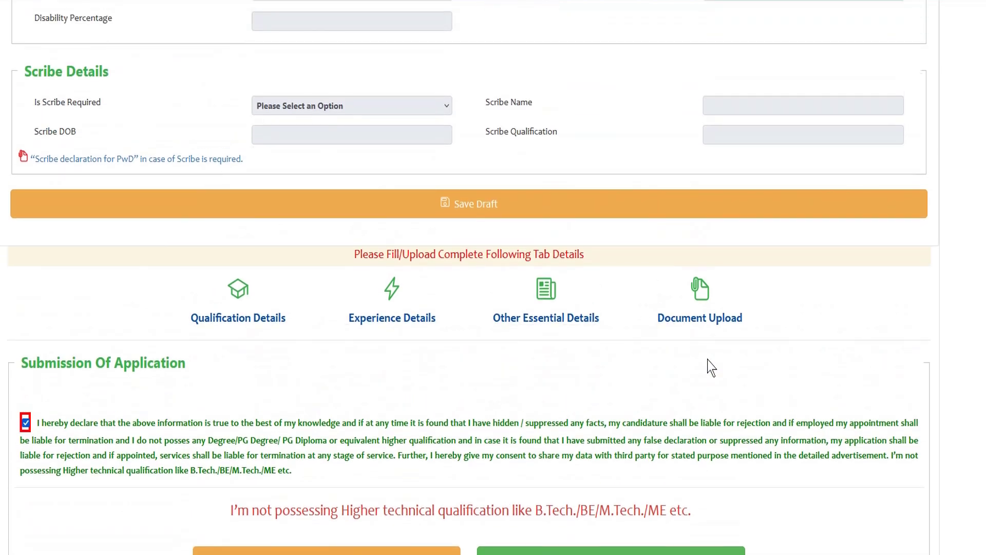
scroll(663, 363, up, 4)
scroll(652, 362, down, 7)
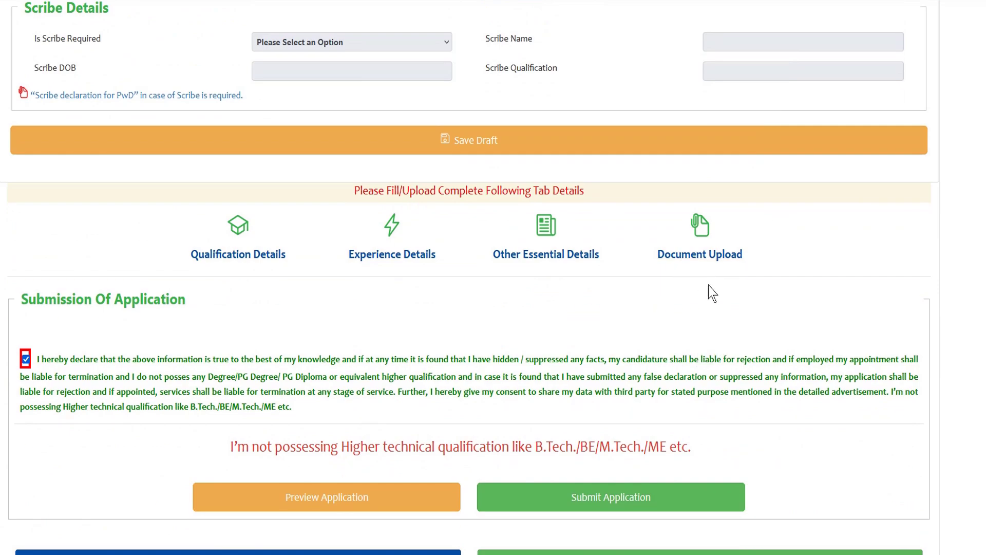
scroll(603, 354, down, 1)
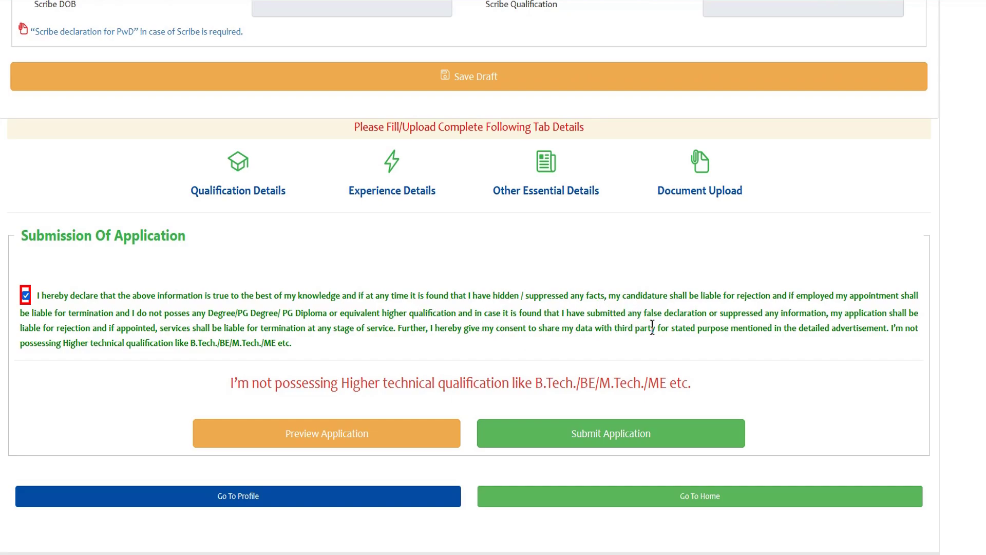
scroll(647, 324, up, 4)
scroll(649, 327, up, 13)
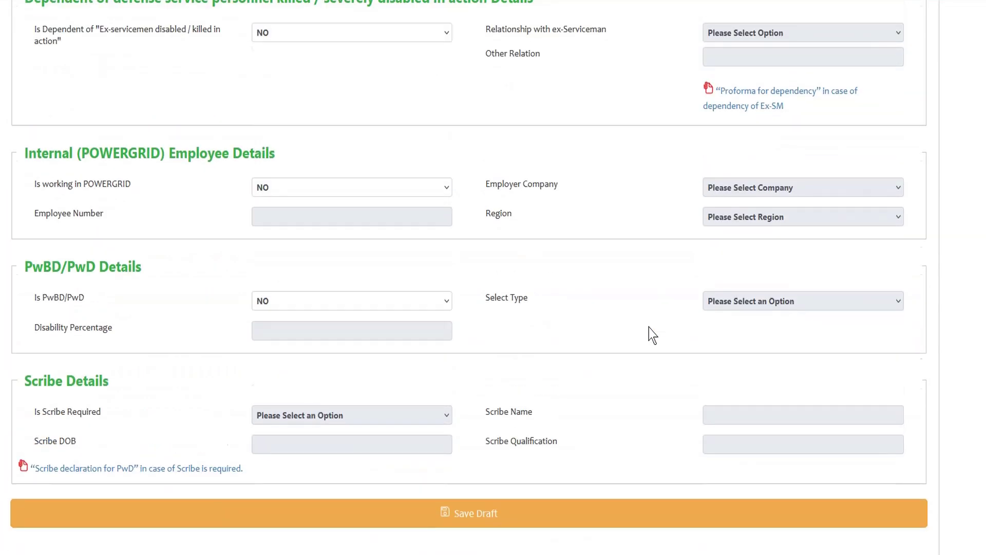
scroll(651, 335, up, 4)
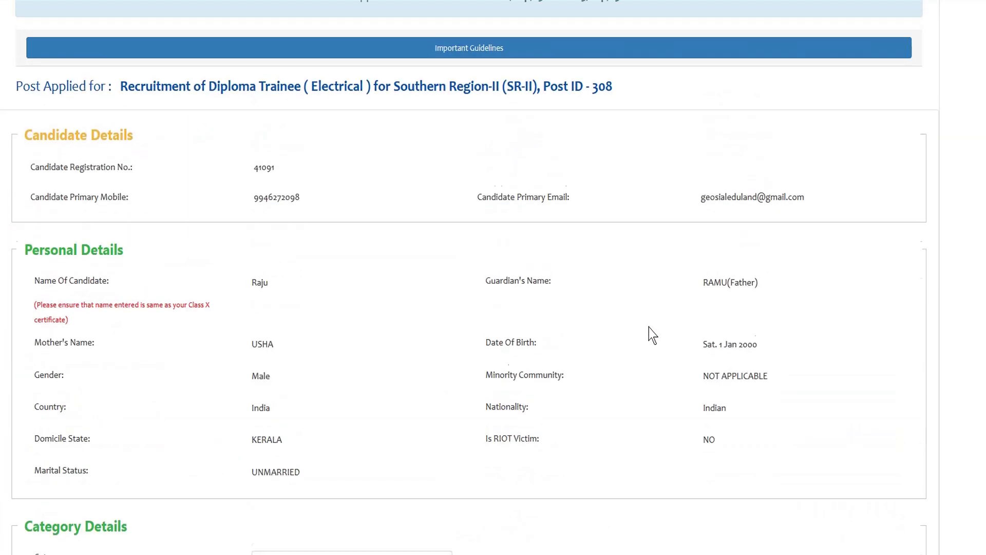
scroll(651, 334, down, 13)
scroll(605, 335, down, 9)
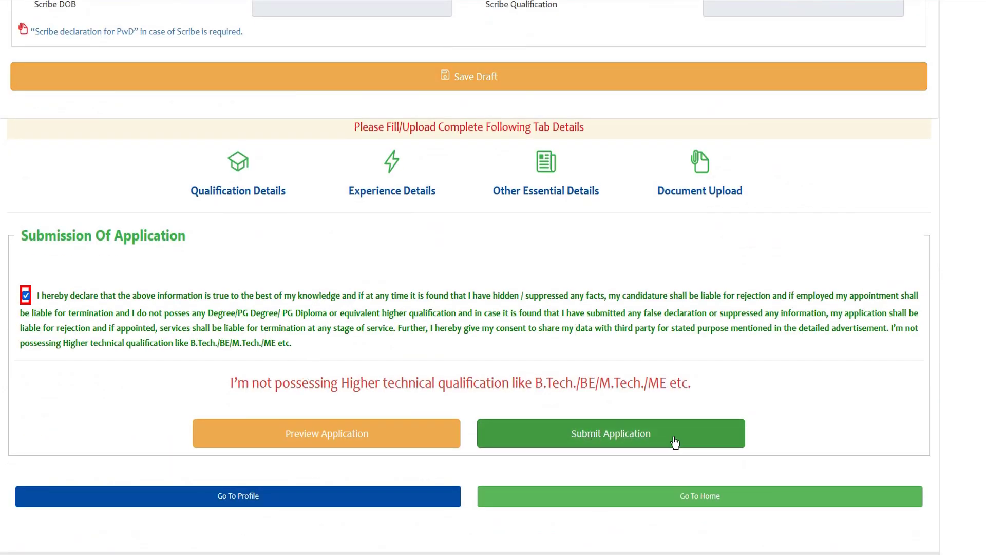
scroll(719, 401, up, 14)
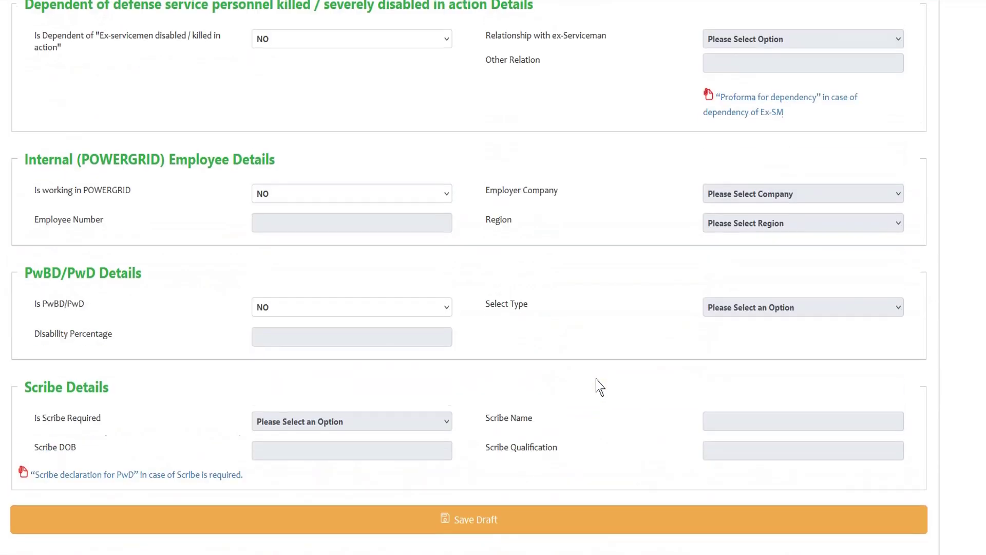
scroll(603, 391, up, 10)
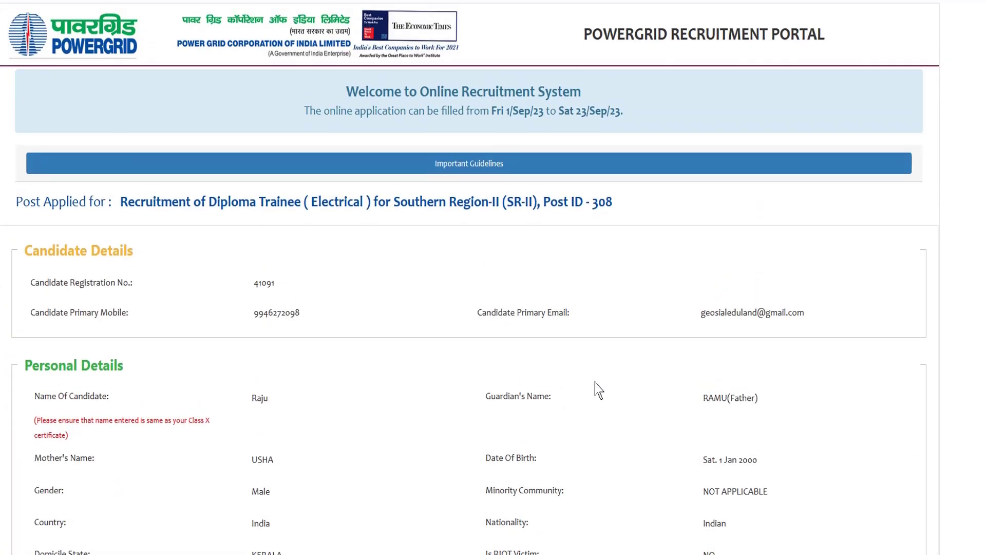
scroll(603, 391, down, 10)
scroll(596, 392, down, 12)
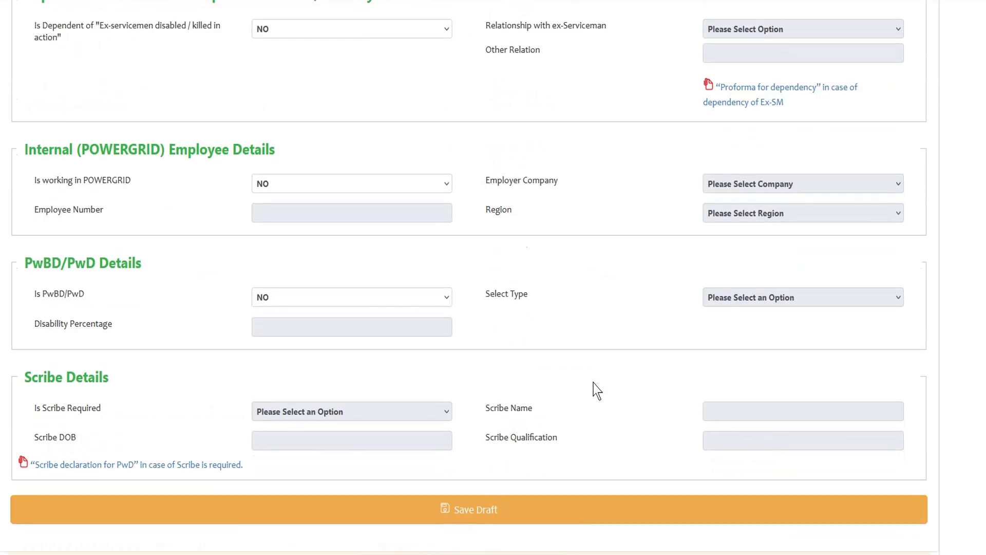